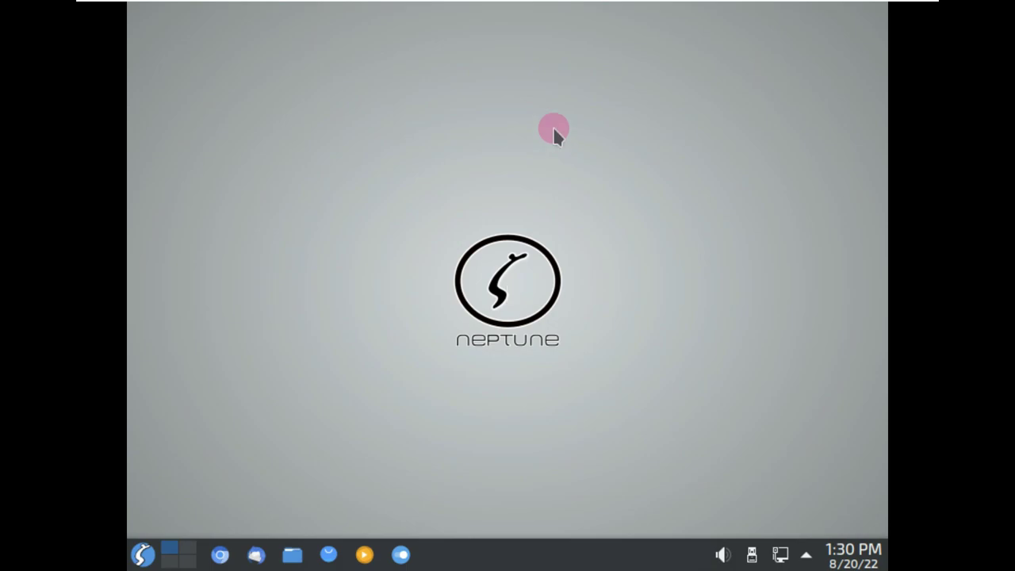
Check the desktop context menu, then start System Settings from the launcher's Settings category
right_click(382, 99)
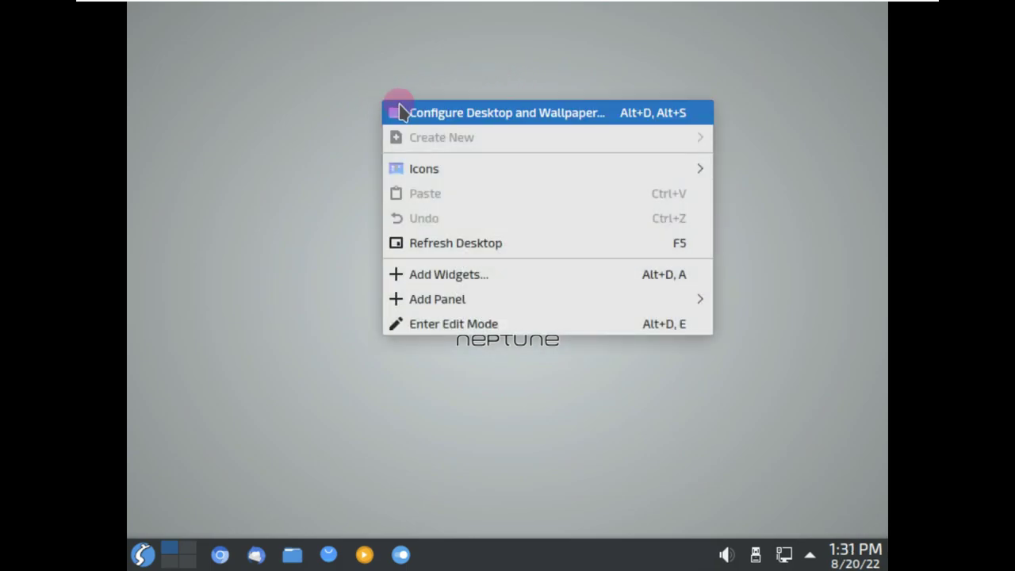
click(365, 399)
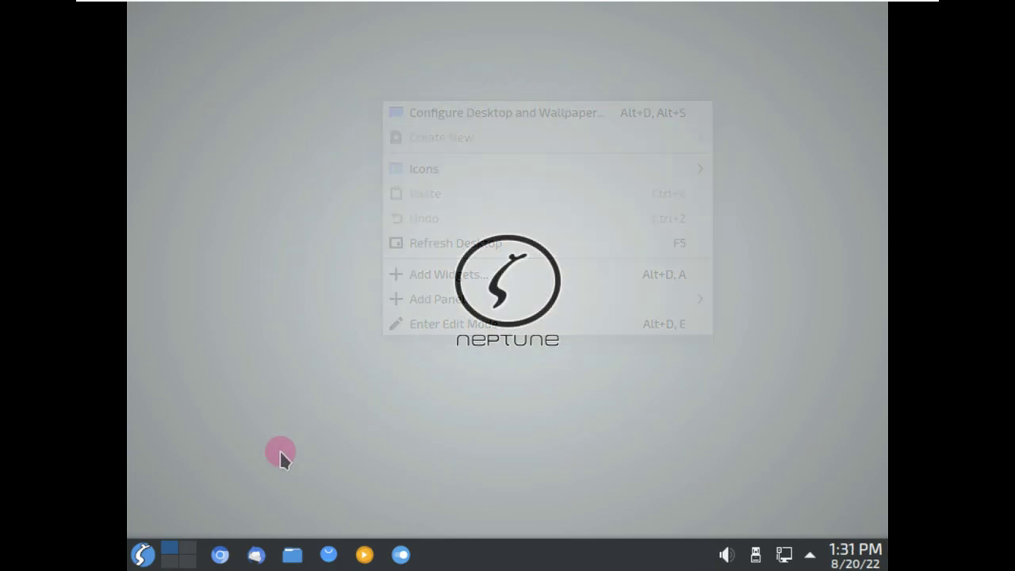
click(141, 553)
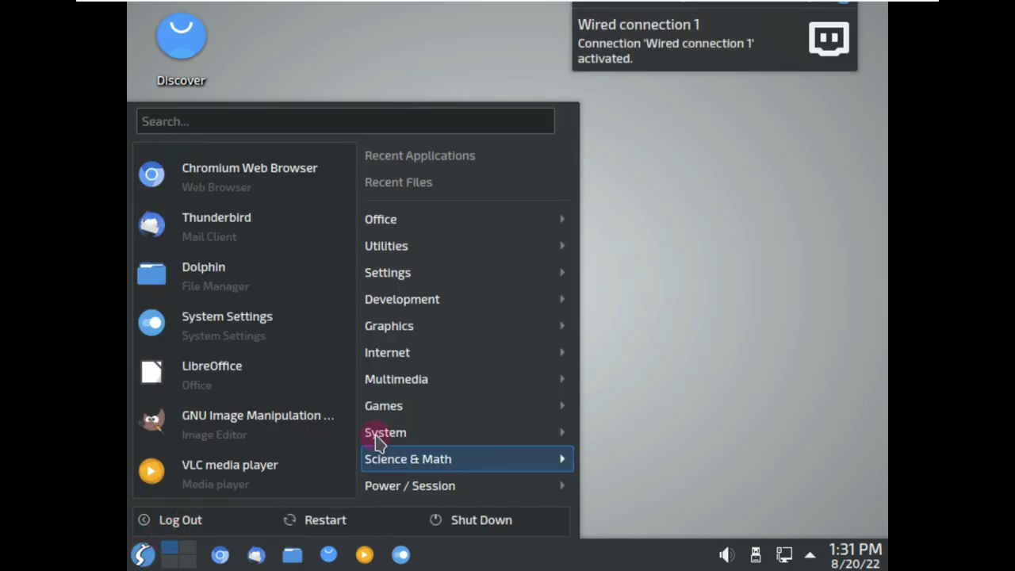
mouse_move(377, 443)
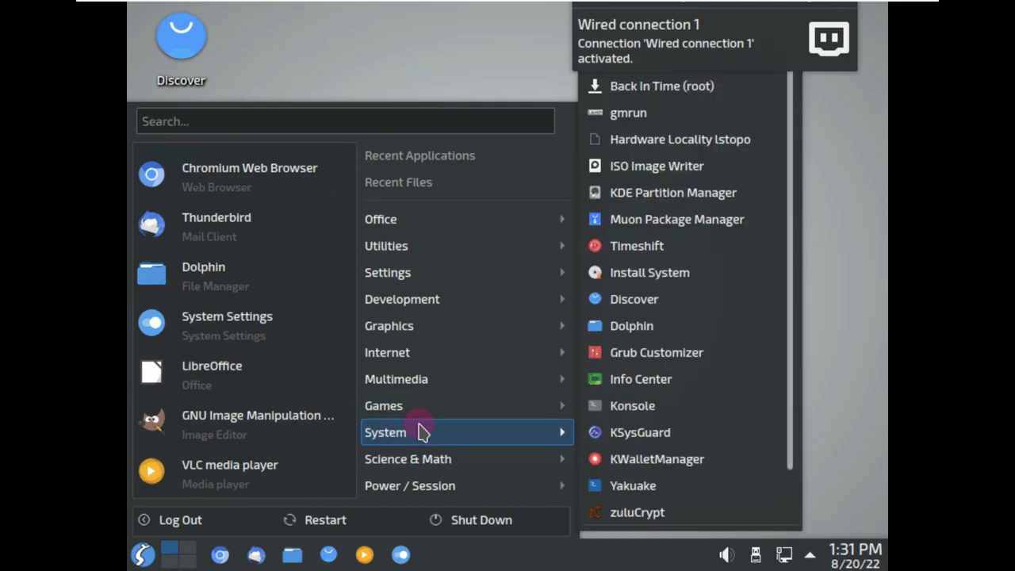
mouse_move(426, 270)
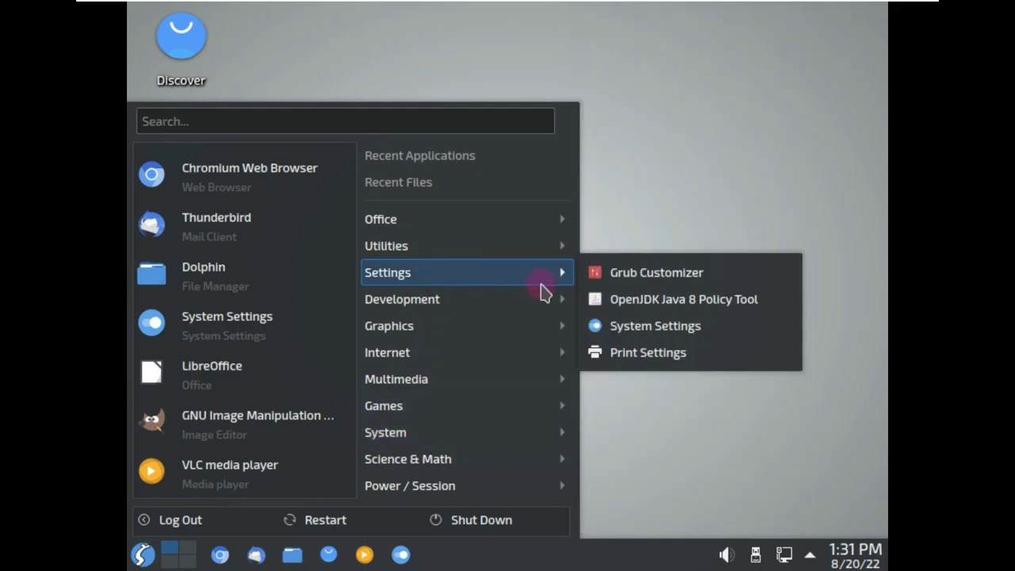
click(622, 325)
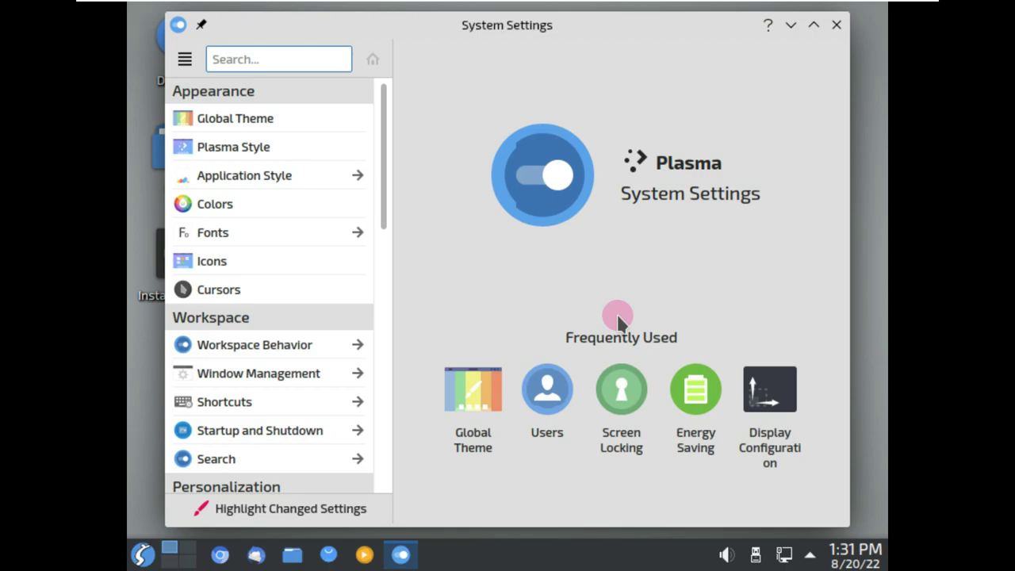
Apply 1920x1080 (16:9) resolution with 125% global scale, and stretch the VM display to fill
scroll(367, 337, down, 10)
scroll(368, 338, down, 4)
click(356, 325)
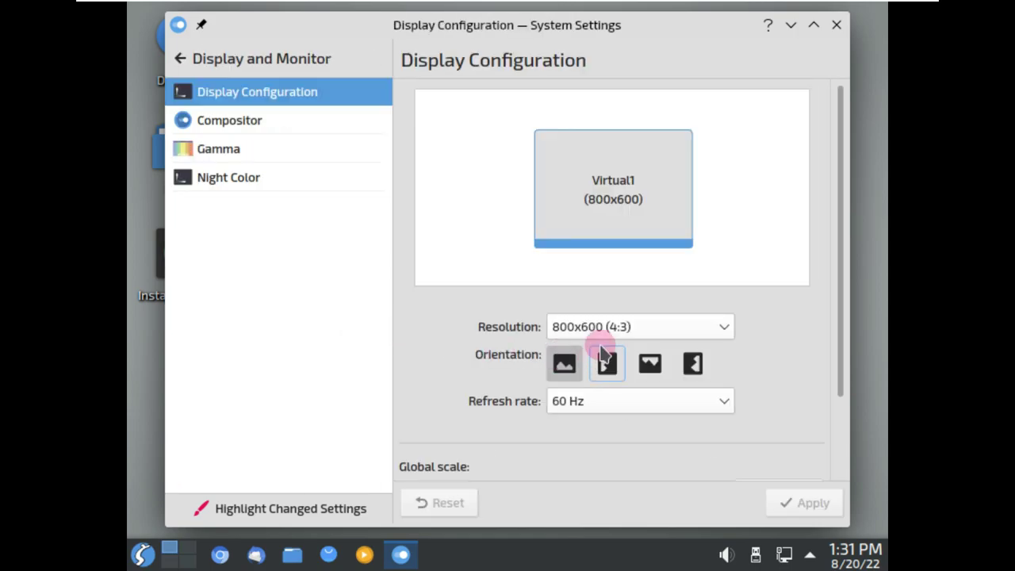
click(600, 328)
scroll(618, 103, up, 2)
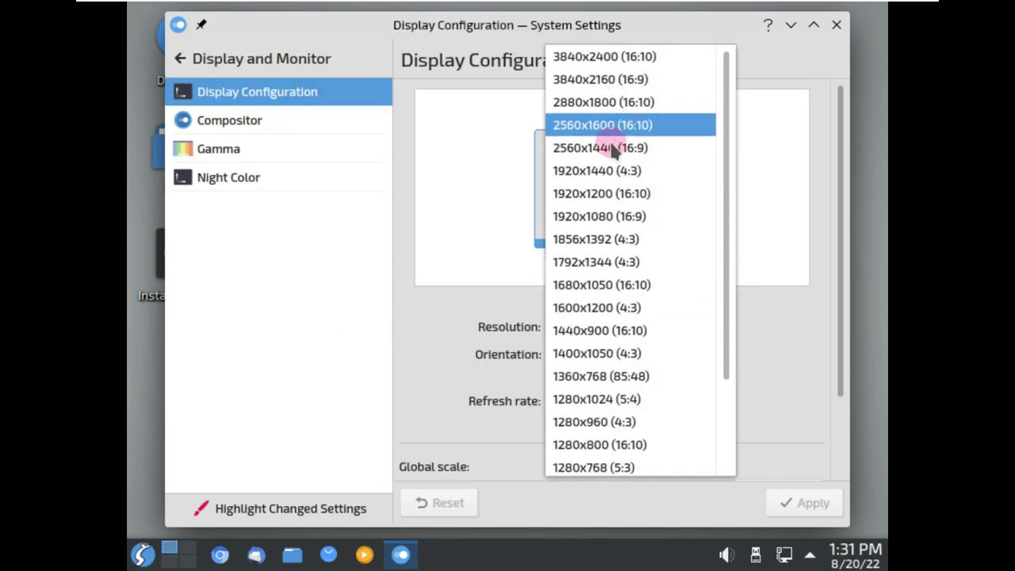
click(606, 215)
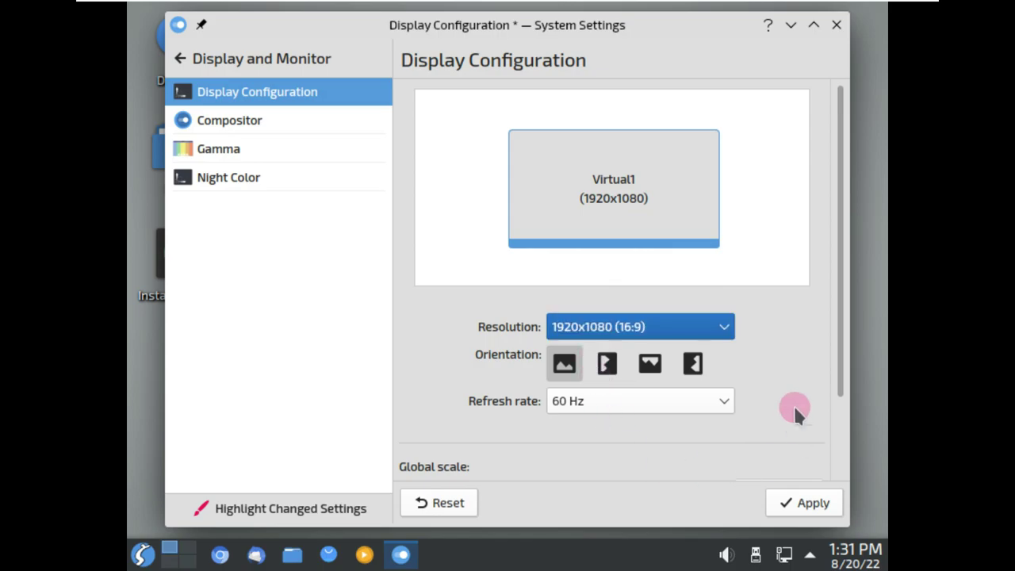
scroll(798, 422, down, 2)
click(459, 394)
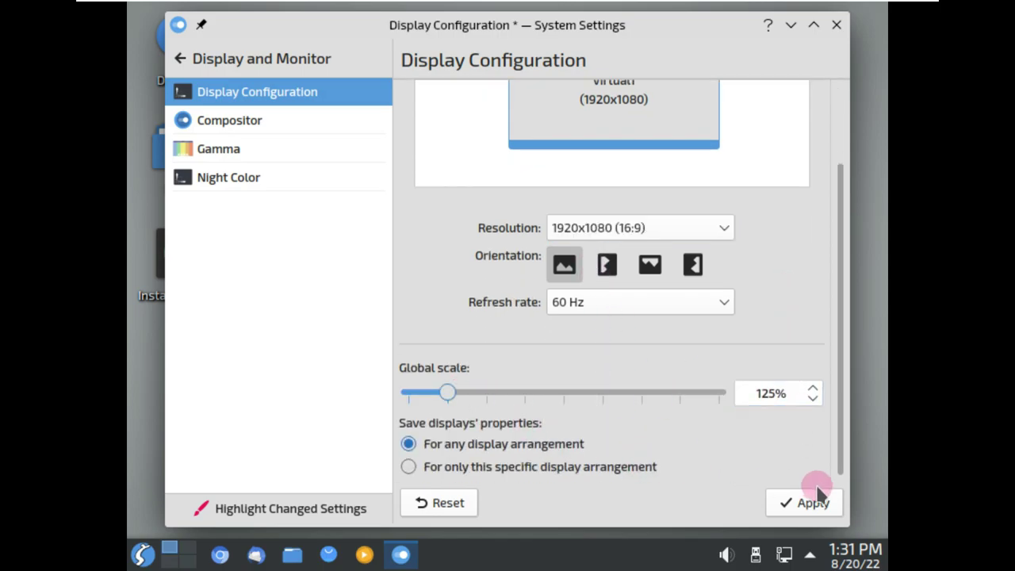
click(809, 501)
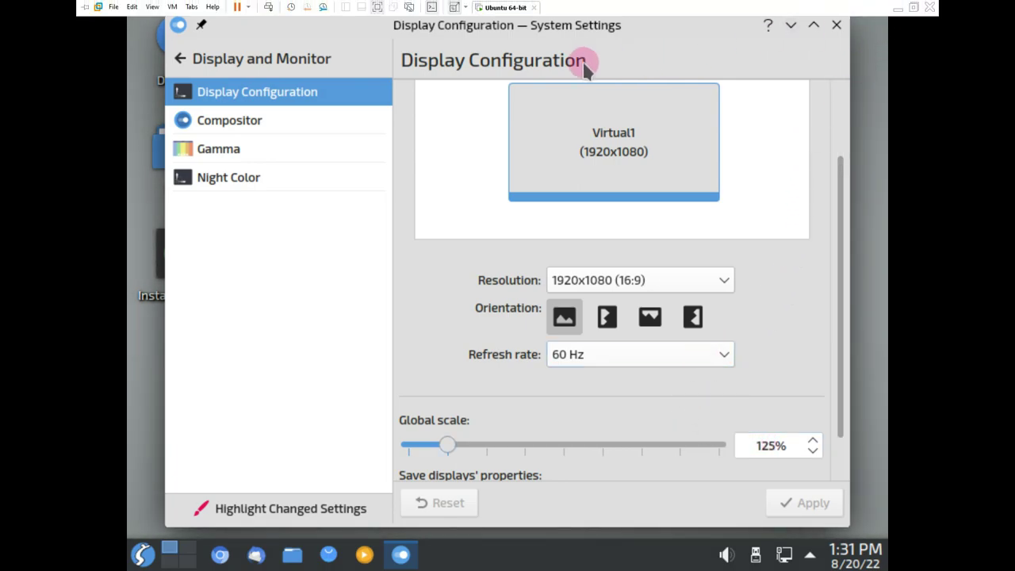
click(465, 7)
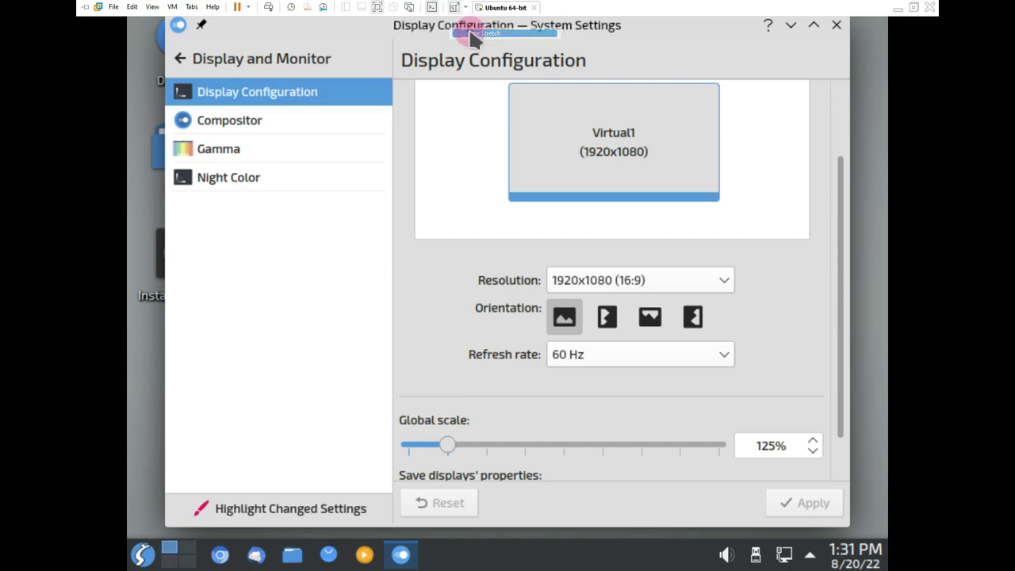
click(476, 33)
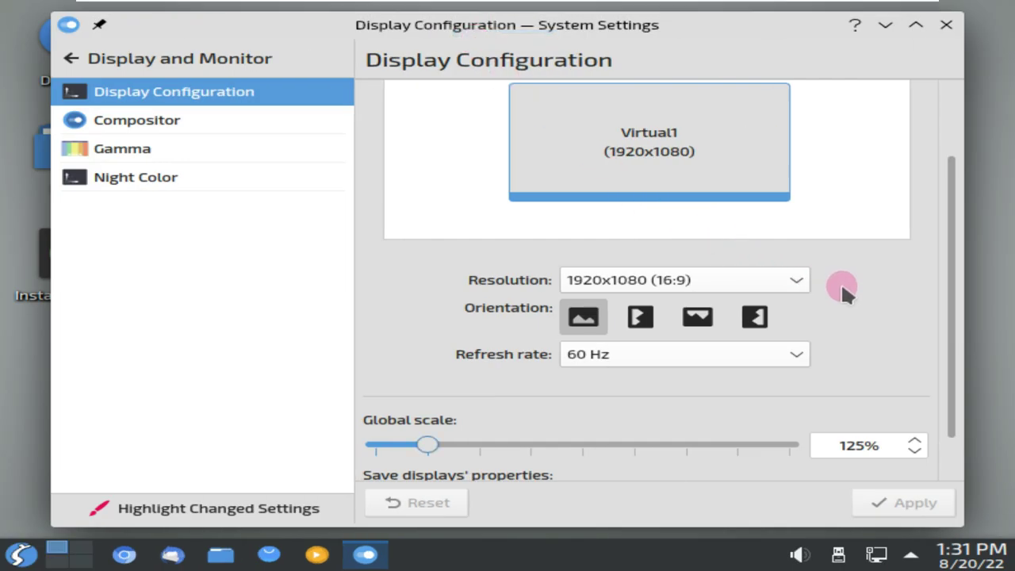
View the System Information page: Neptune 7.5, Plasma 5.20.5, 3.8 GiB RAM, Pentium G3240
scroll(843, 288, down, 2)
click(71, 58)
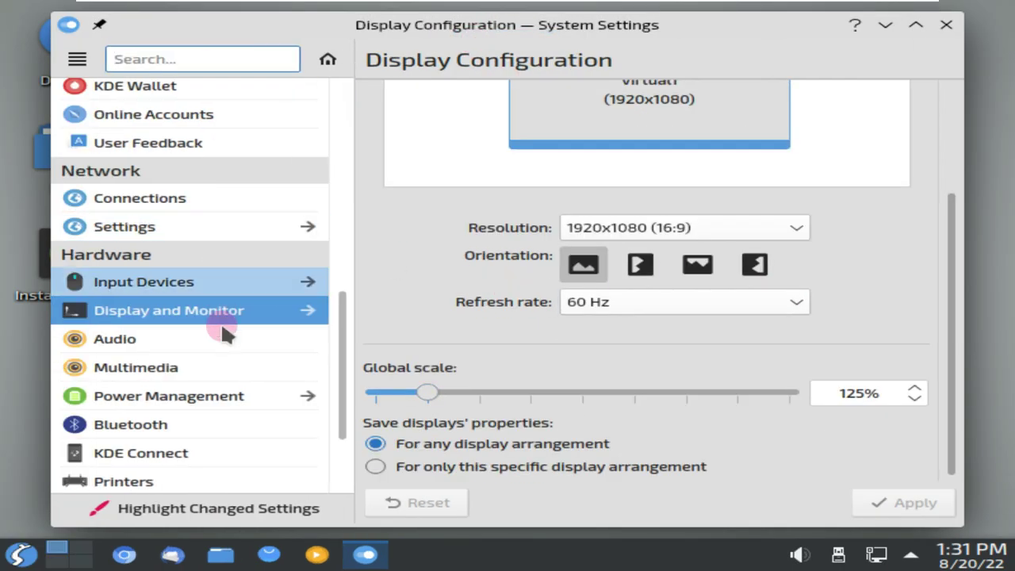
scroll(202, 442, down, 2)
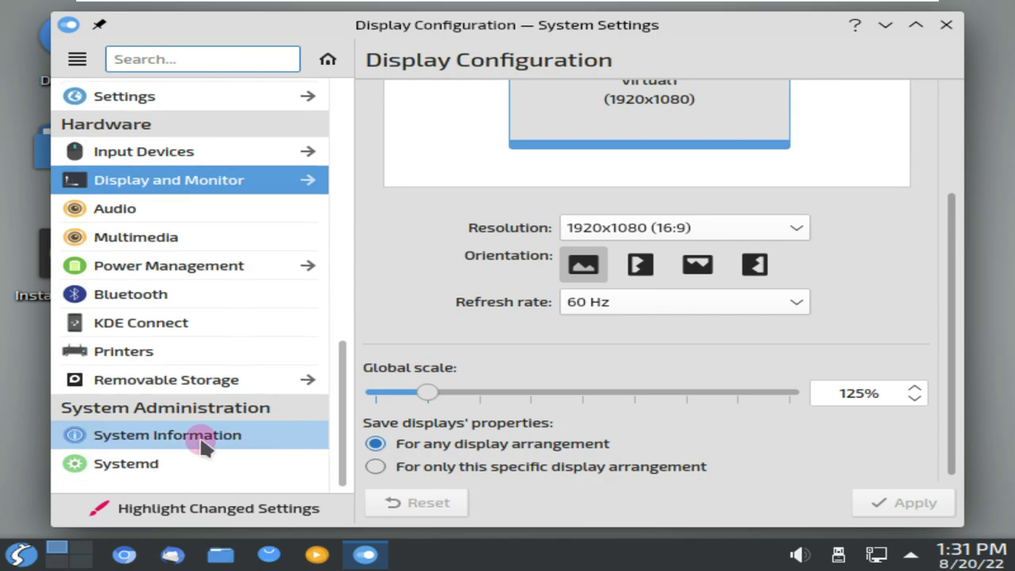
click(202, 444)
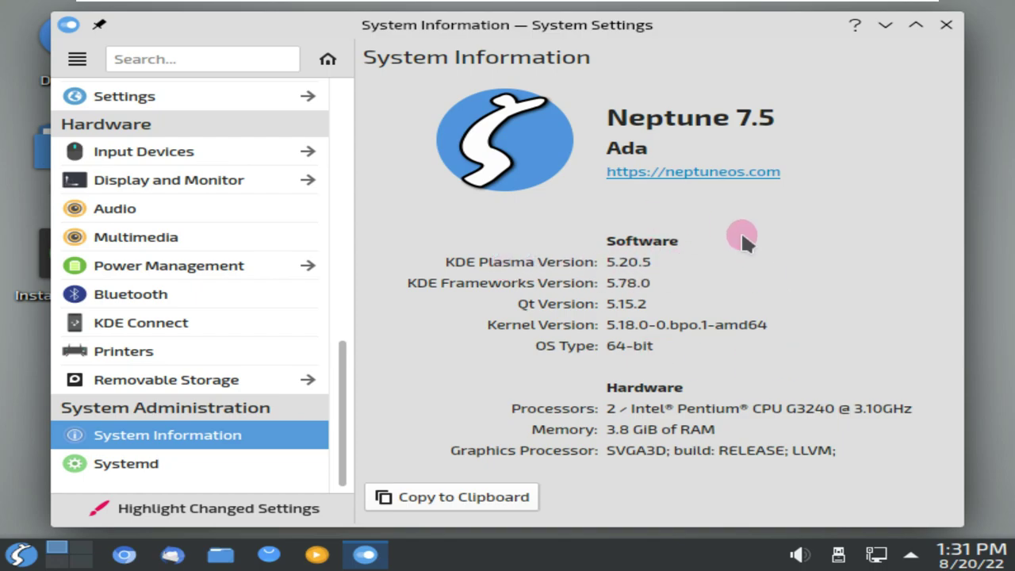
scroll(230, 416, up, 15)
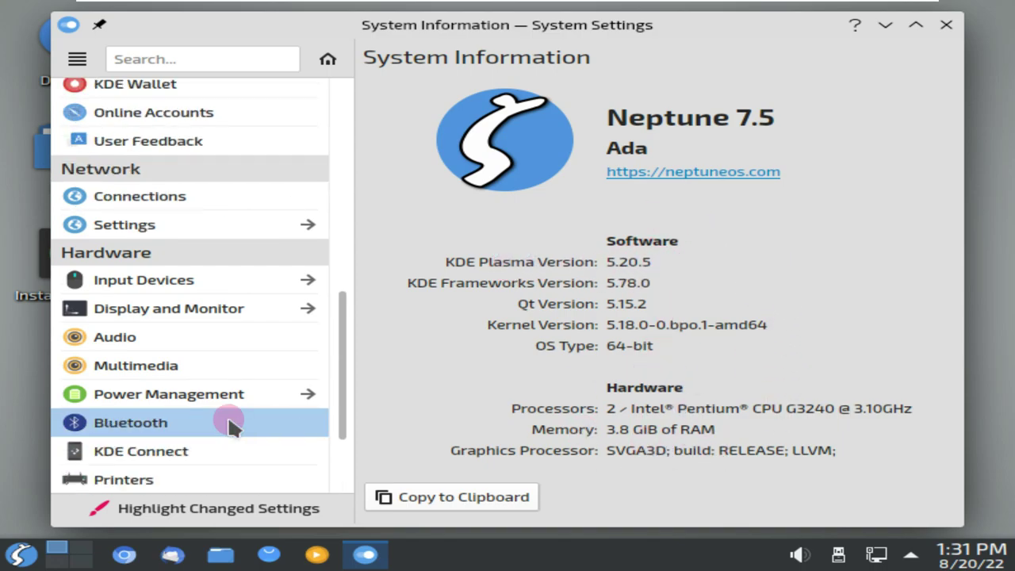
scroll(236, 420, up, 2)
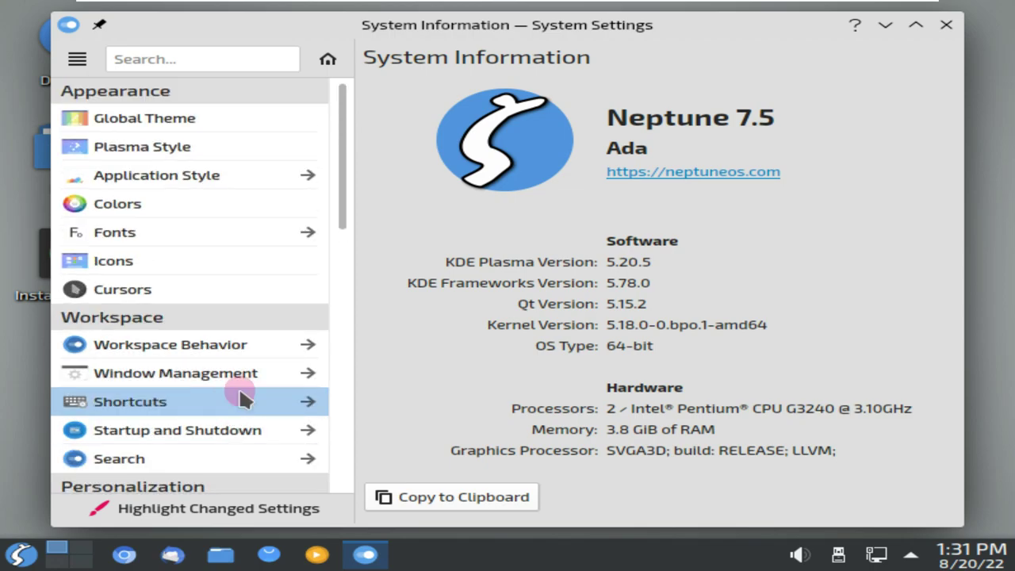
click(202, 115)
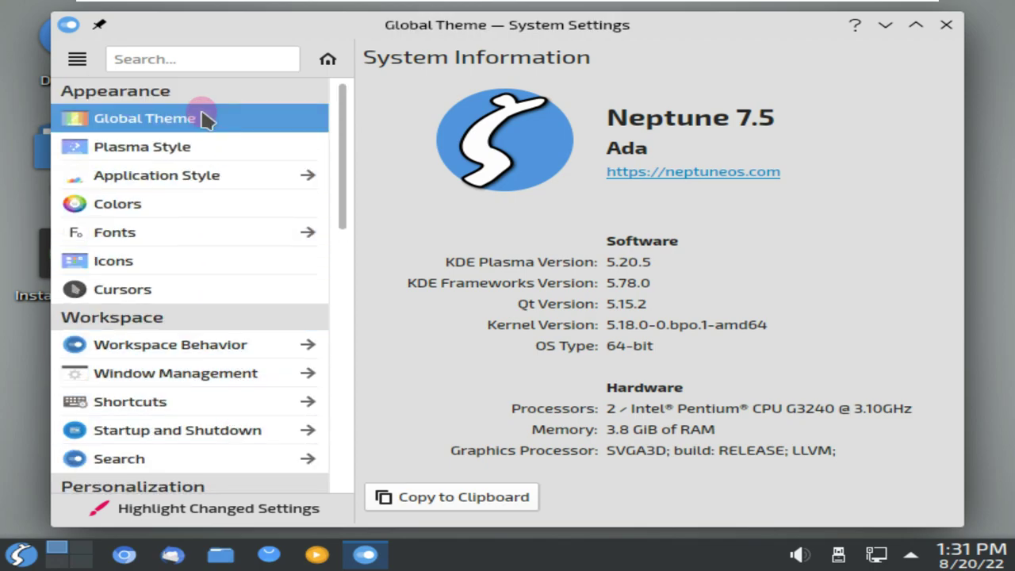
Apply the Cupertine global theme to the desktop
scroll(656, 253, down, 3)
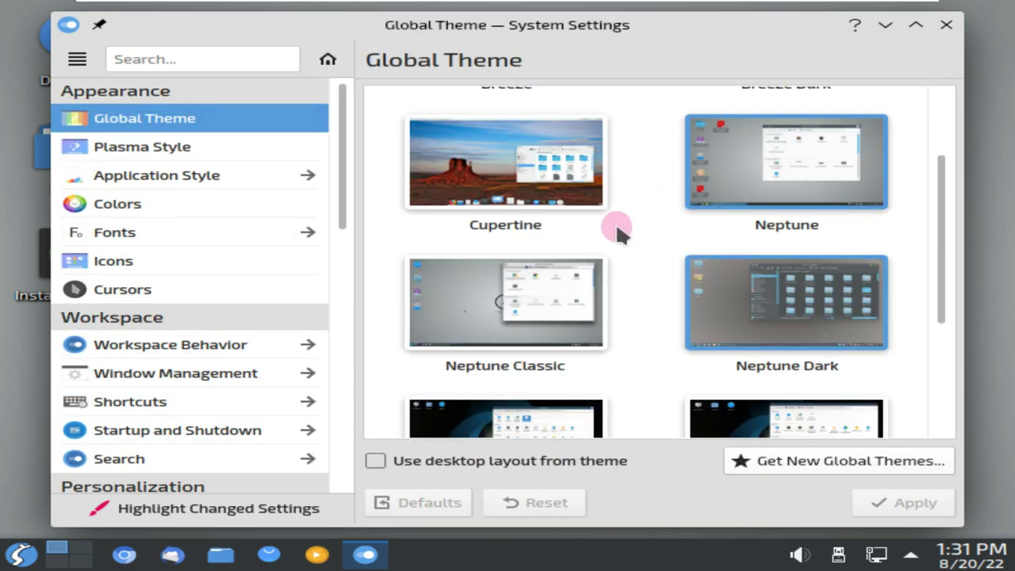
click(508, 170)
scroll(829, 353, up, 2)
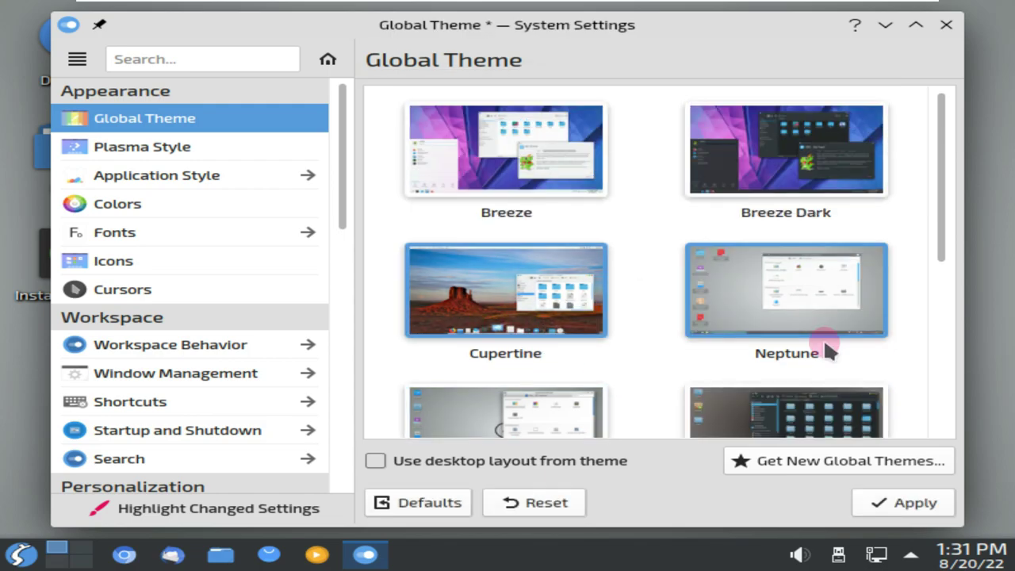
scroll(827, 351, down, 5)
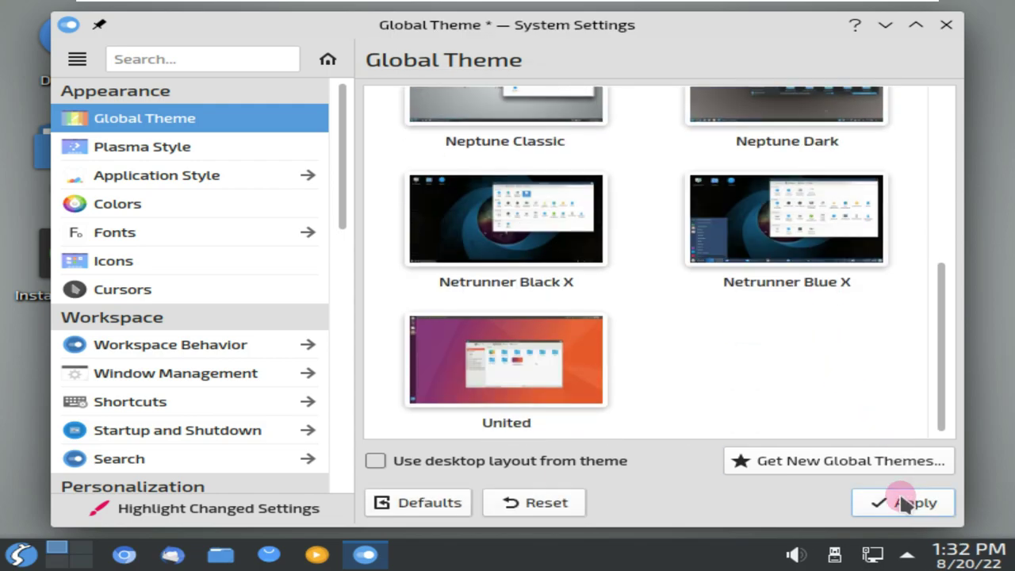
click(904, 501)
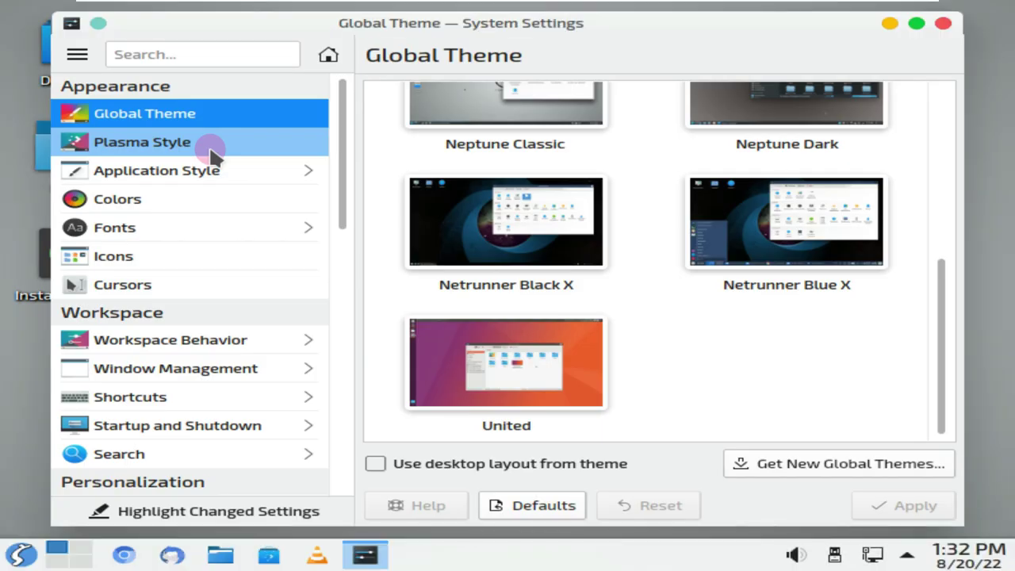
Apply the Blue X Plasma style
click(211, 151)
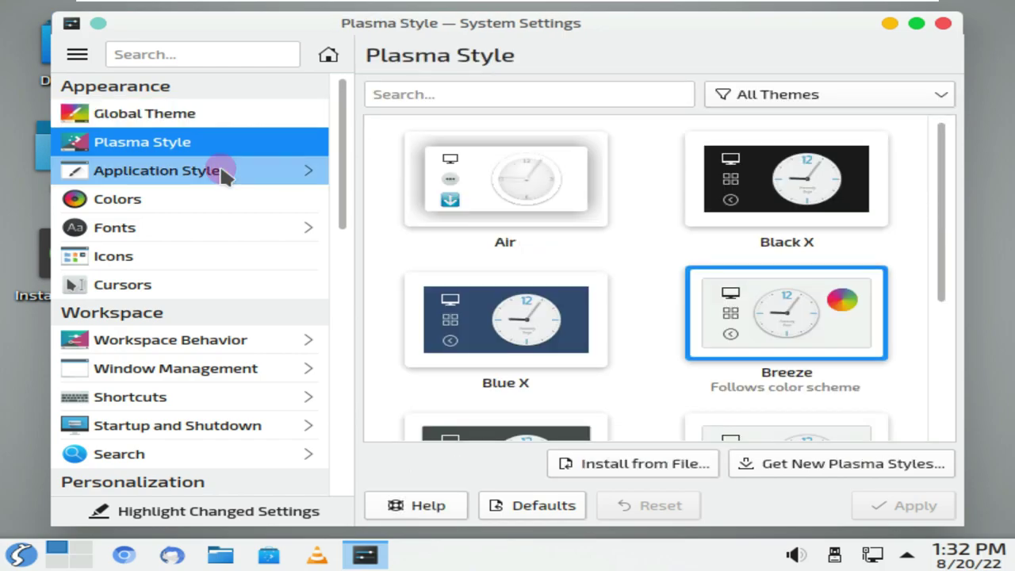
click(574, 343)
click(863, 500)
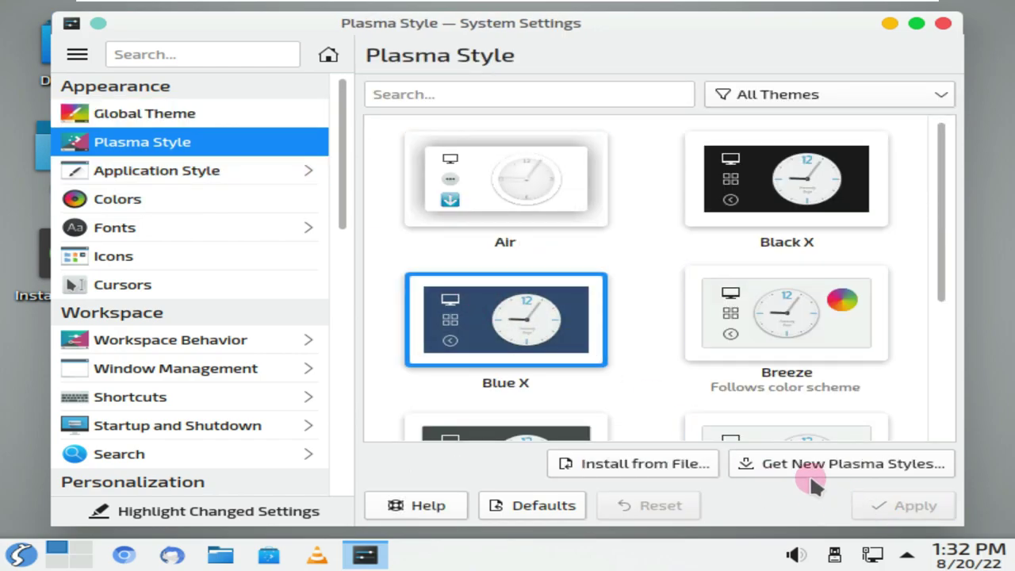
Browse the Application Style, Colors and Manage Users pages, then close System Settings
click(198, 174)
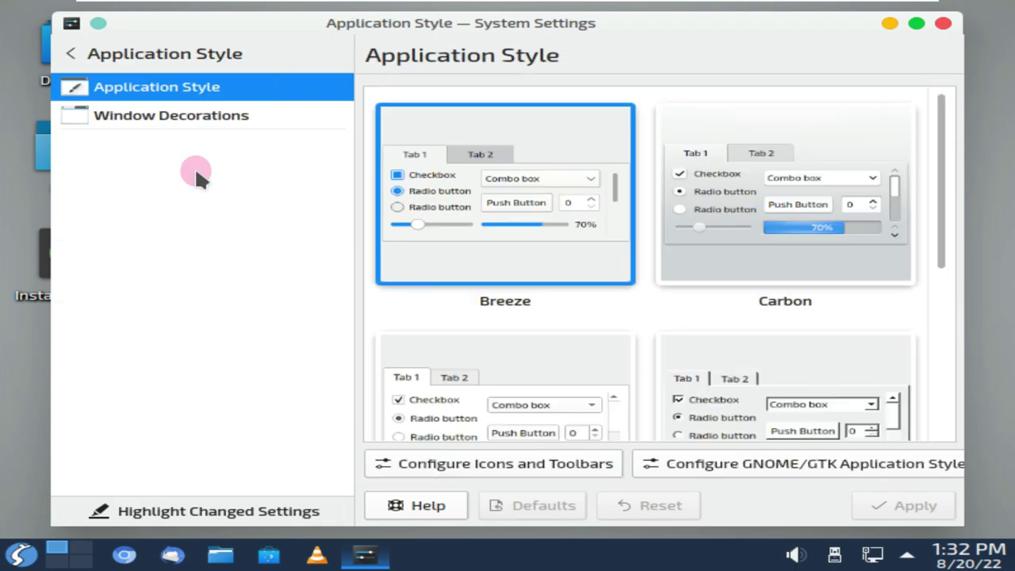
click(71, 53)
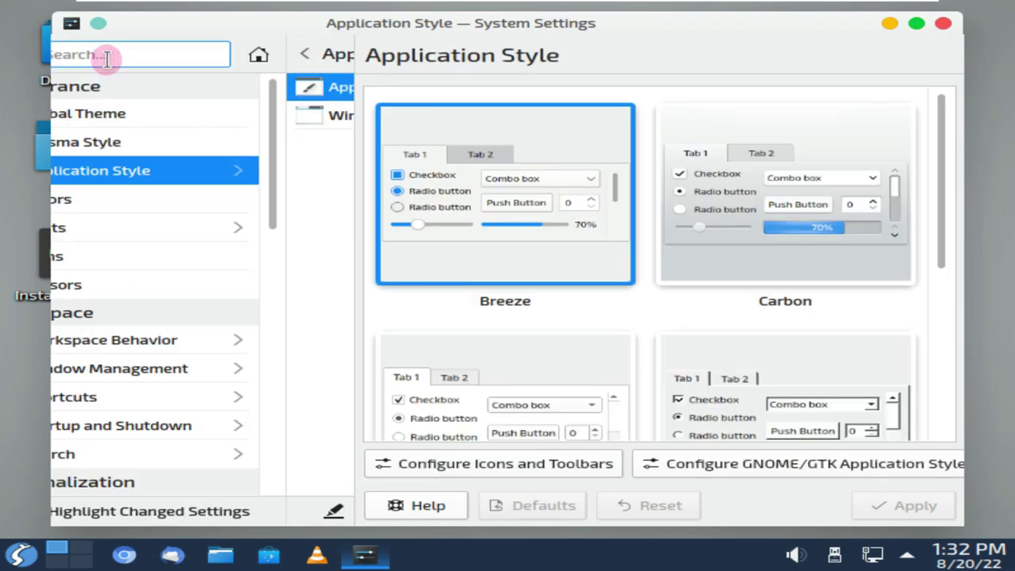
scroll(179, 230, down, 1)
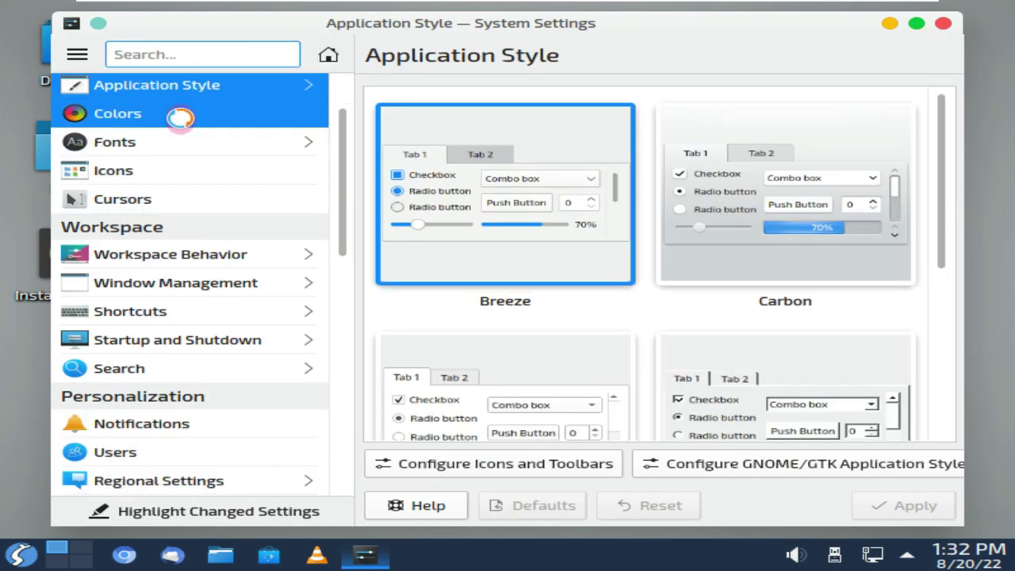
click(178, 115)
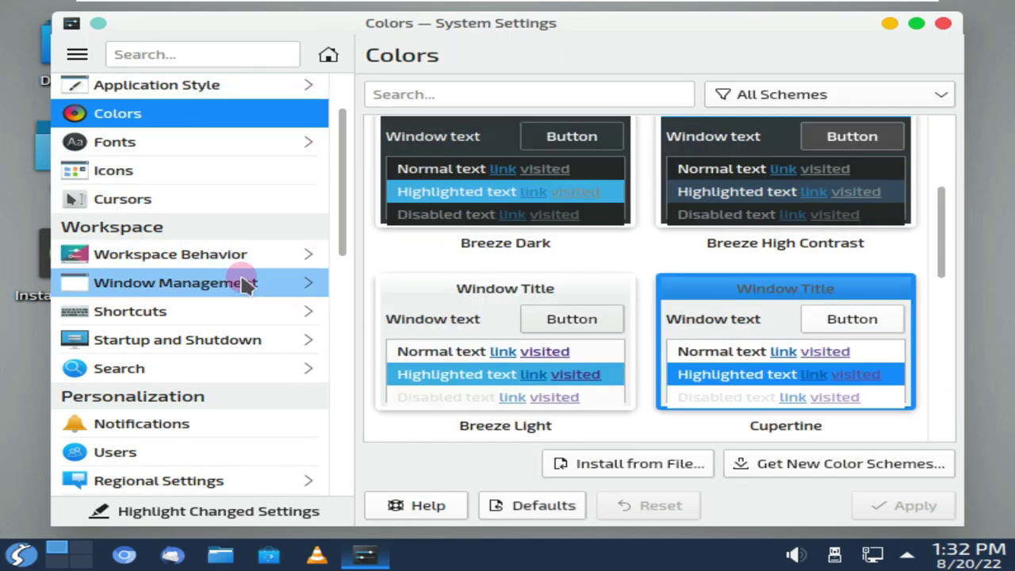
scroll(286, 309, down, 1)
scroll(262, 321, down, 1)
click(226, 289)
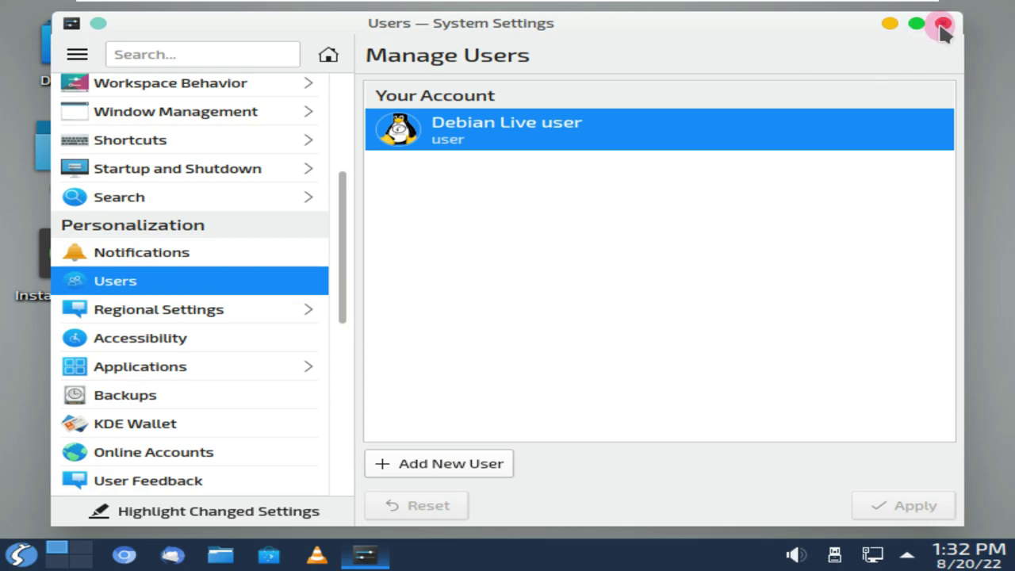
click(943, 23)
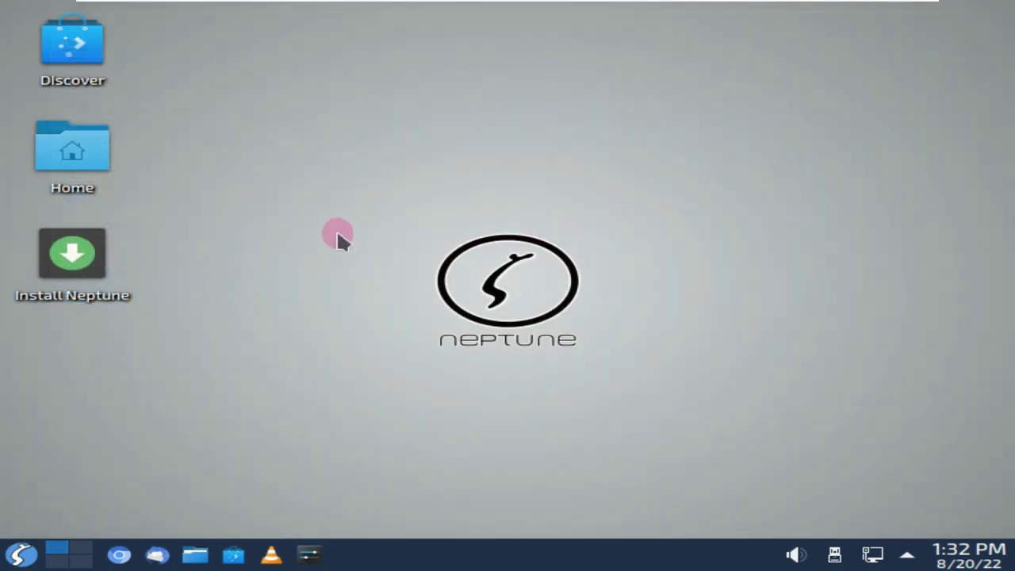
Launch the Neptune installer from the Install Neptune desktop shortcut
click(89, 252)
right_click(88, 252)
click(326, 150)
double_click(105, 249)
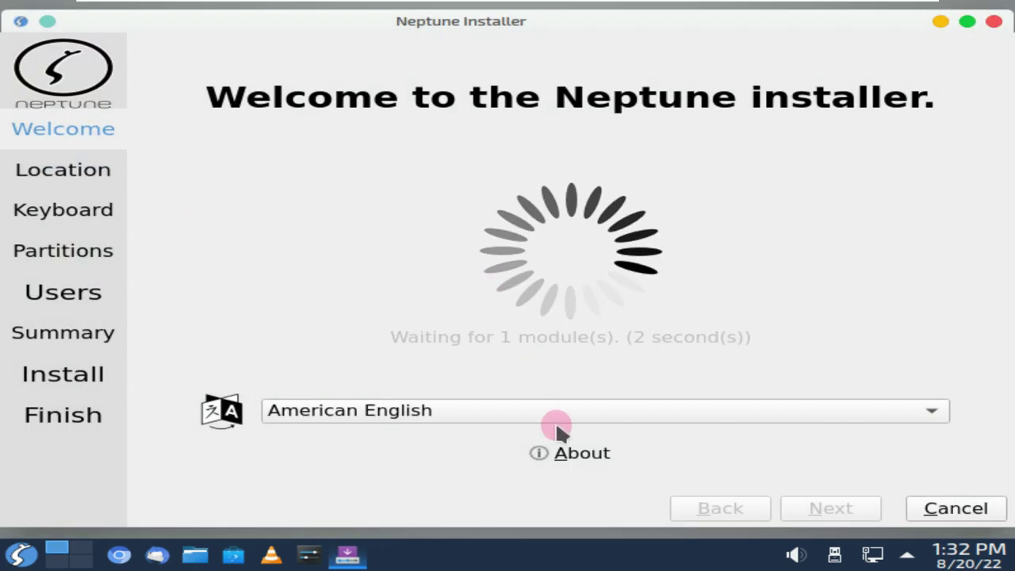
View the installer's About information and keep American English as the language
click(572, 454)
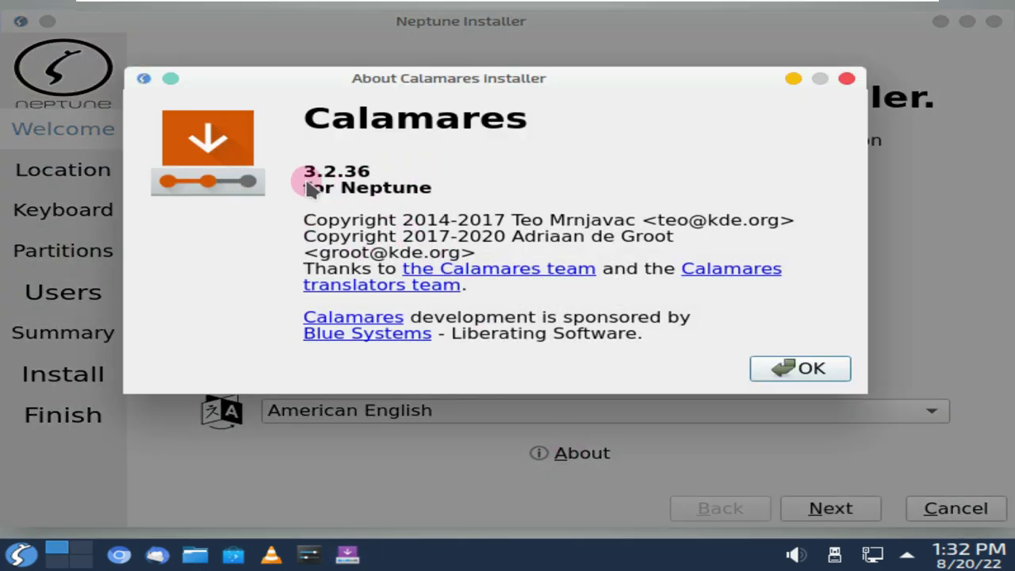
click(763, 366)
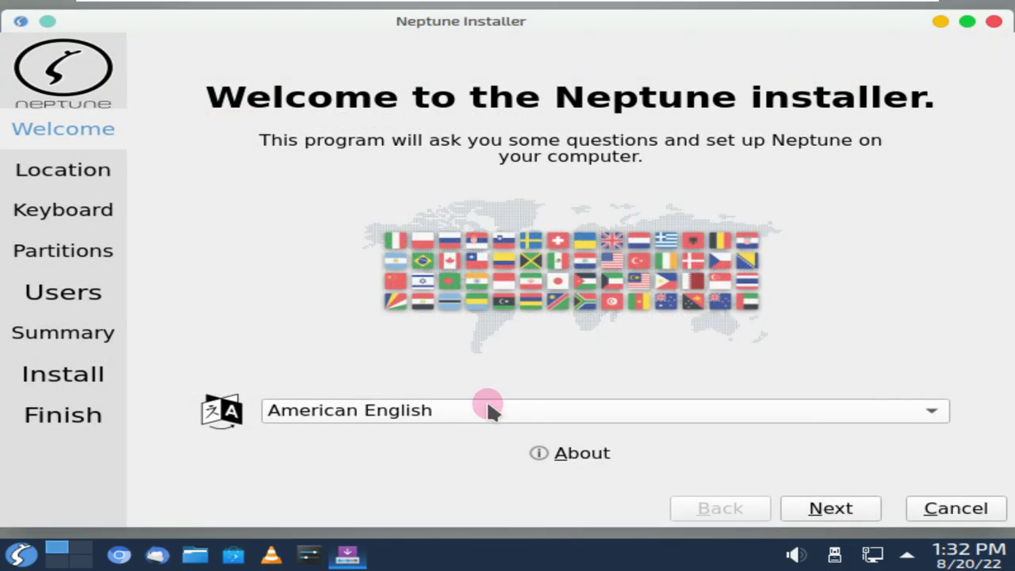
click(488, 410)
scroll(472, 317, up, 2)
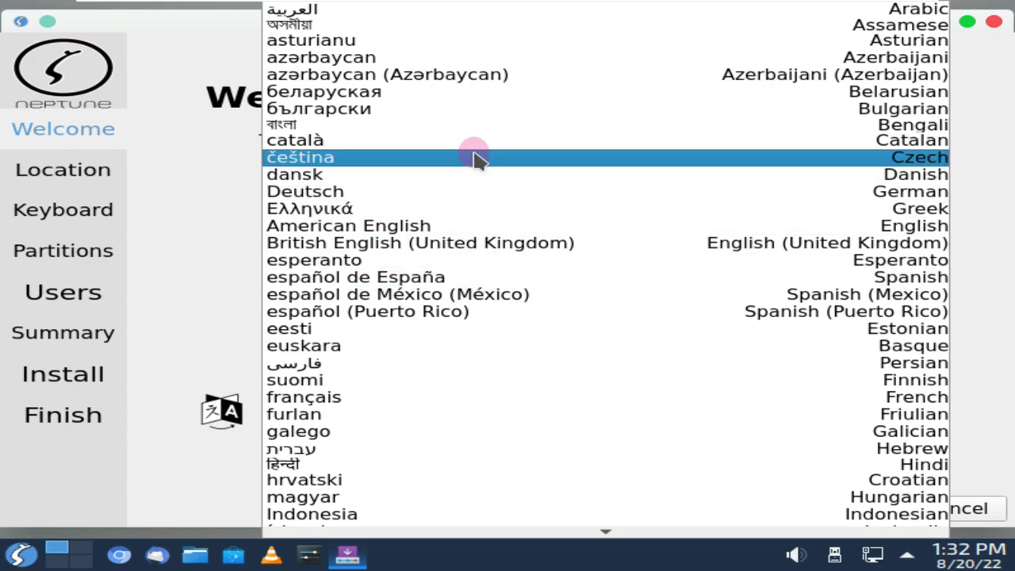
click(452, 227)
Set the time zone to Los Angeles and maximize the installer window
click(833, 497)
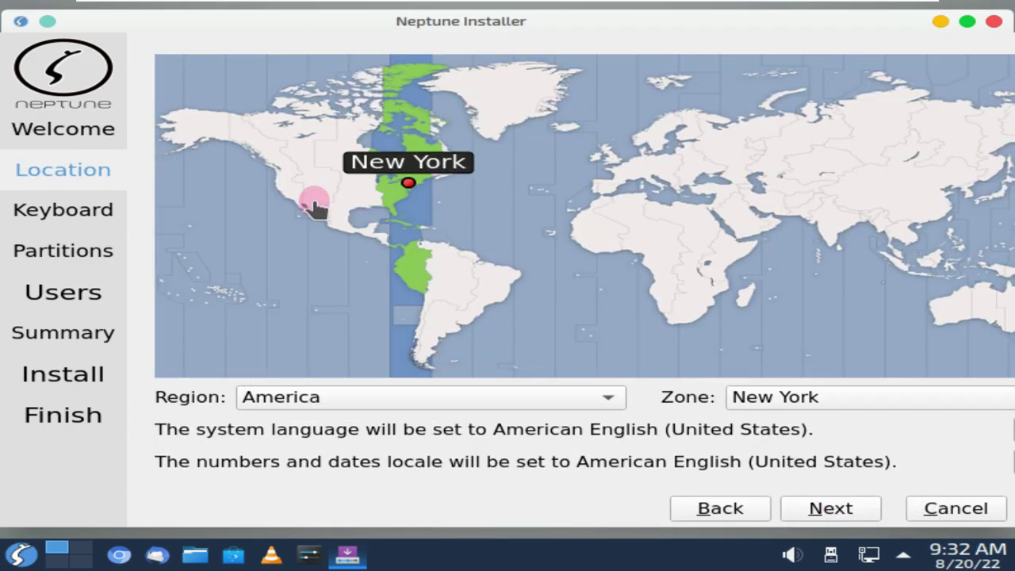
click(285, 193)
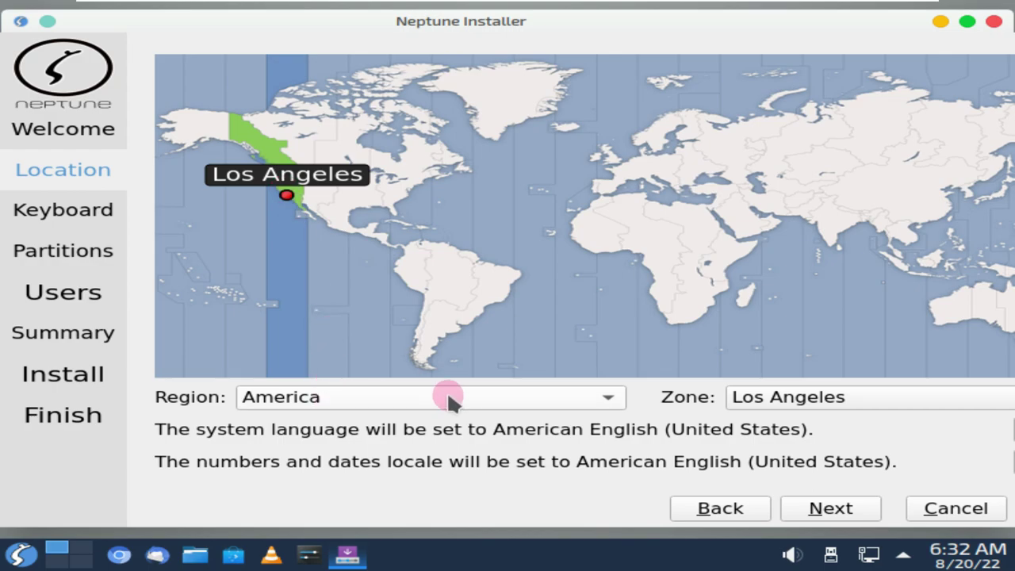
click(965, 22)
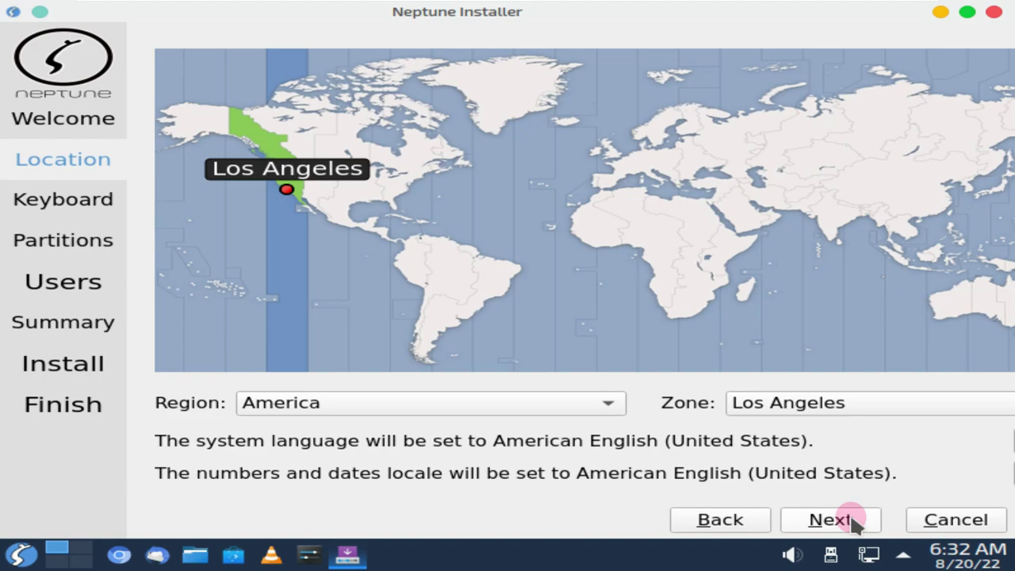
click(850, 520)
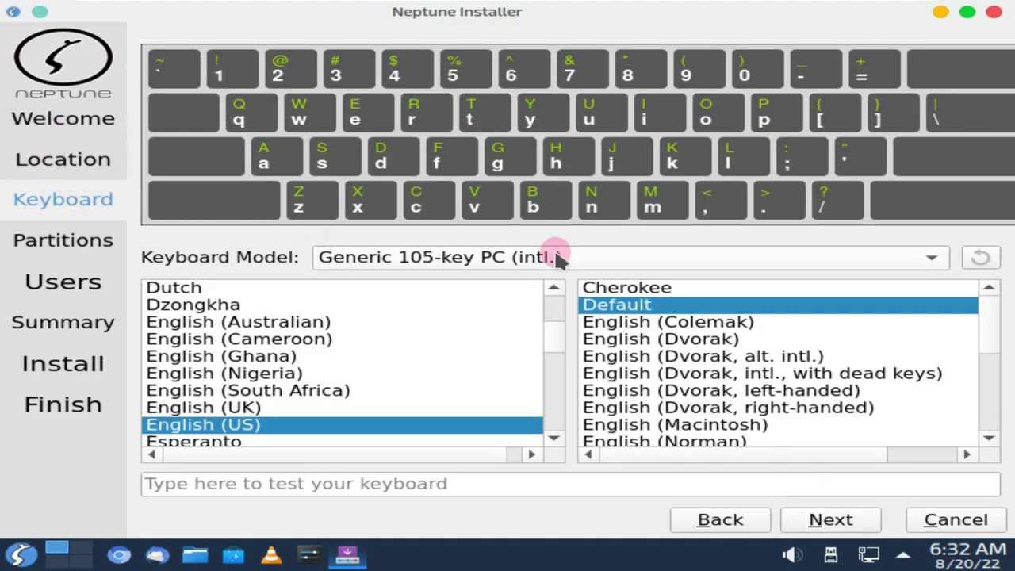
Choose the Generic 105-key PC (intl.) keyboard model
click(471, 256)
scroll(480, 340, down, 4)
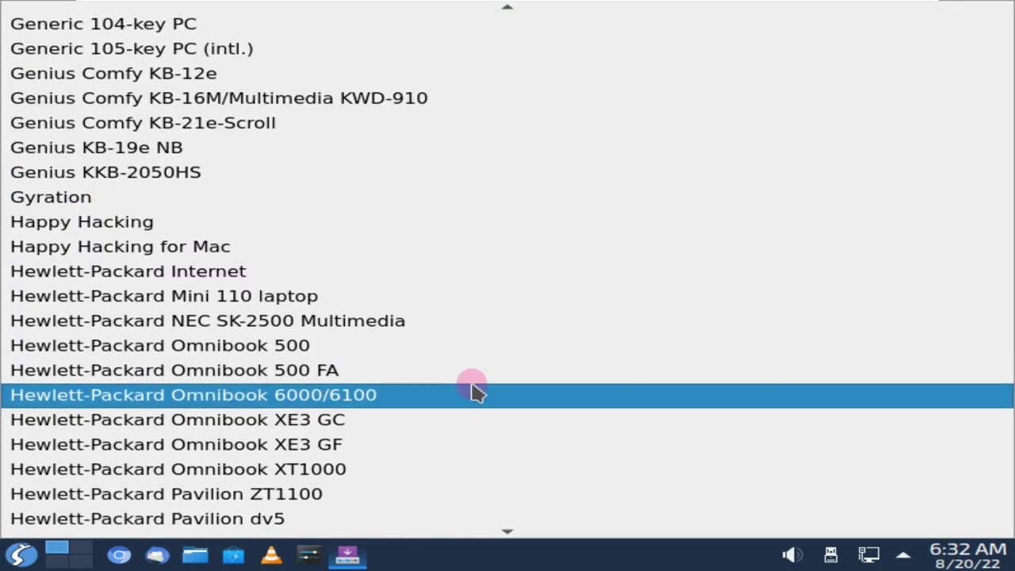
scroll(453, 222, up, 3)
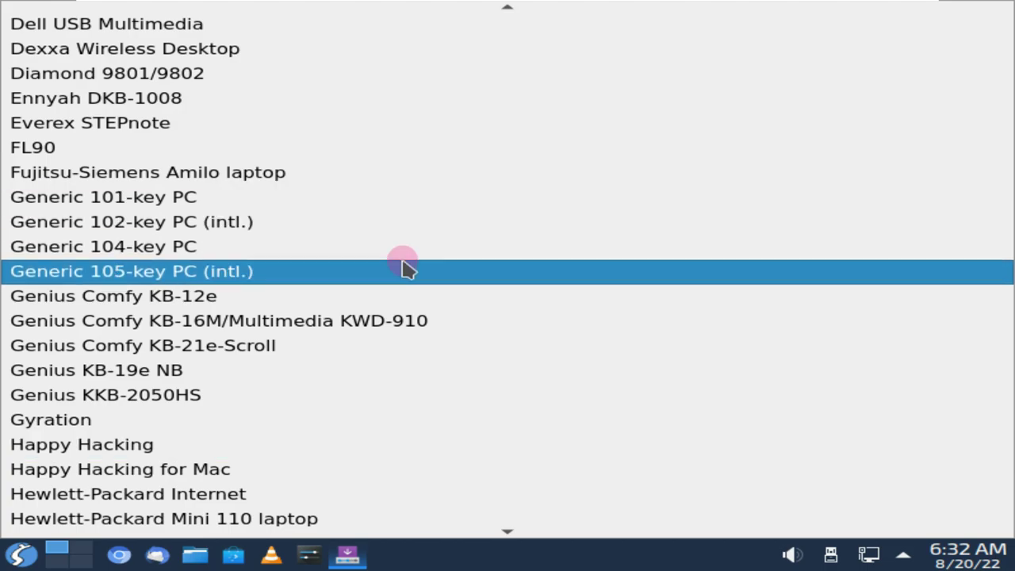
click(402, 268)
scroll(555, 363, down, 2)
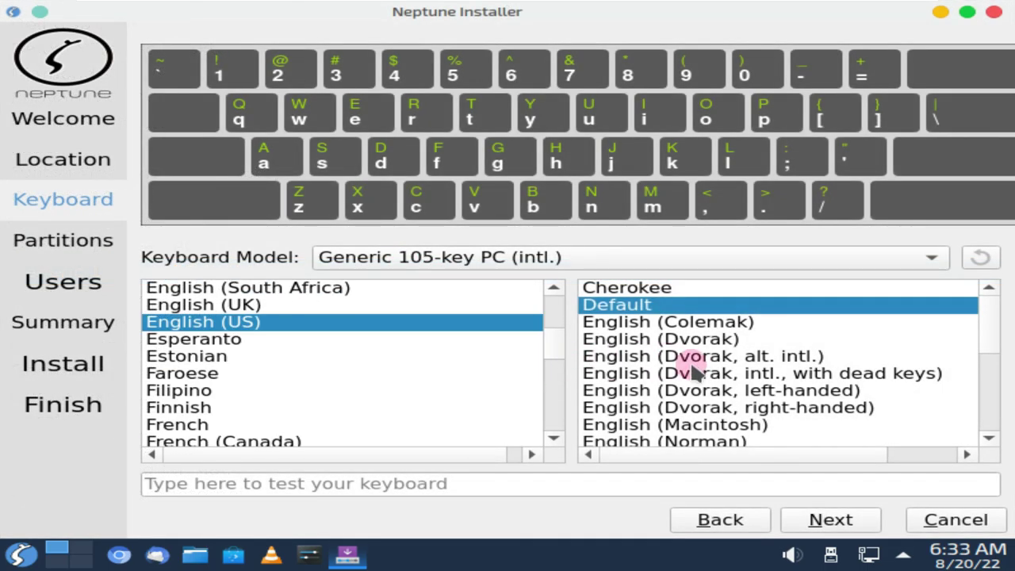
scroll(718, 345, down, 1)
scroll(729, 330, up, 1)
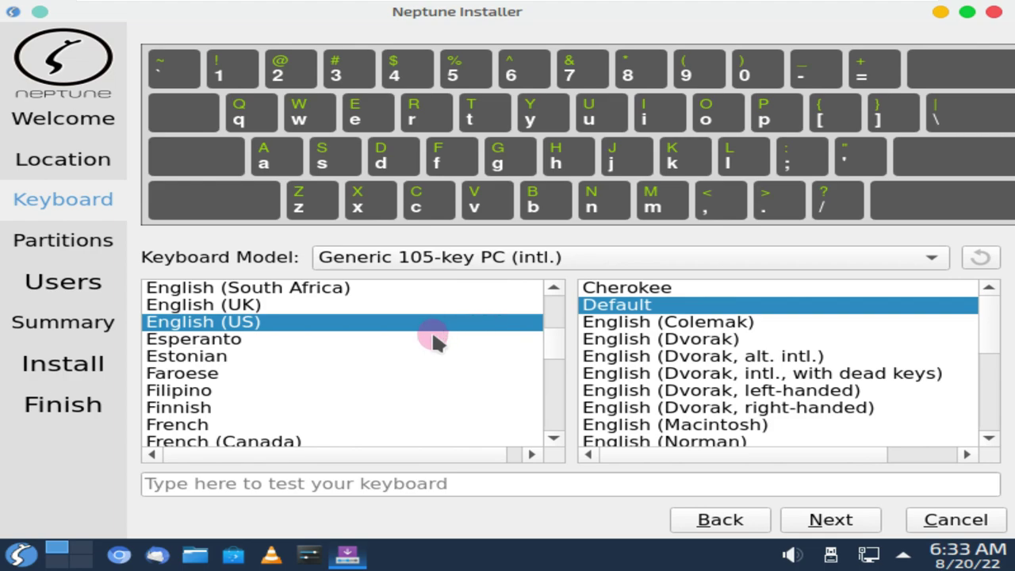
click(827, 520)
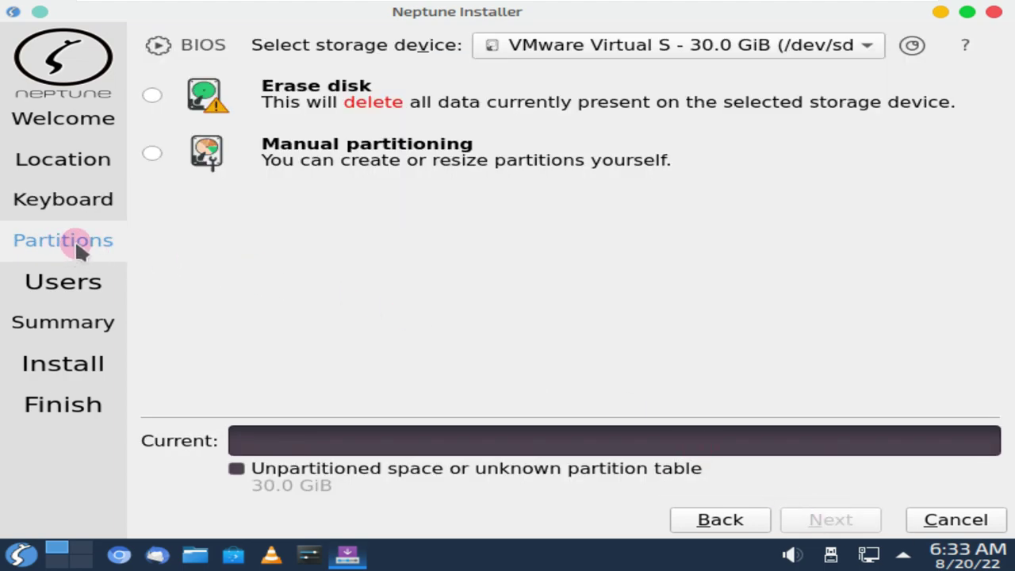
Choose Erase disk without encryption, keeping the boot loader on the Master Boot Record
click(154, 92)
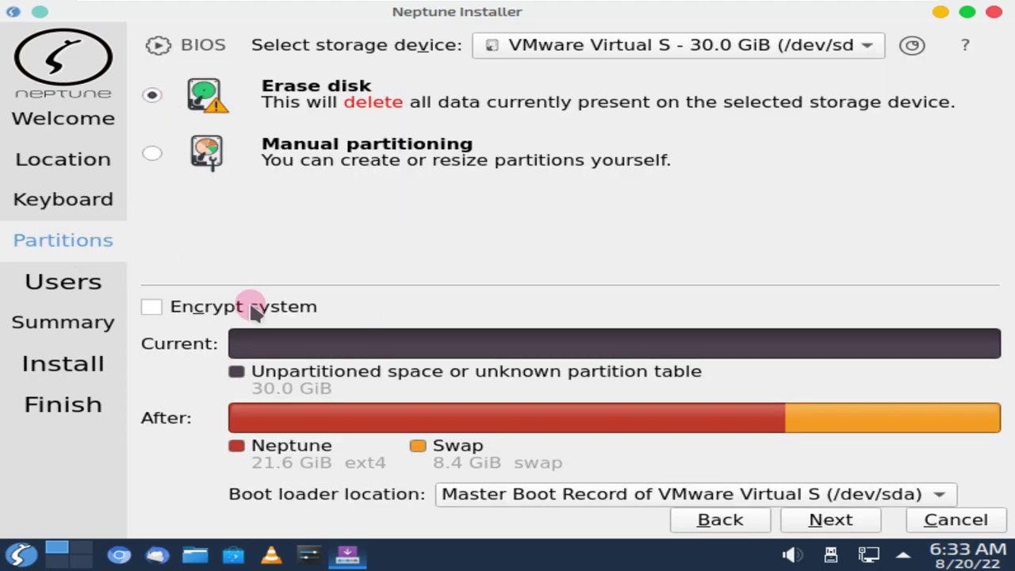
click(255, 312)
click(255, 311)
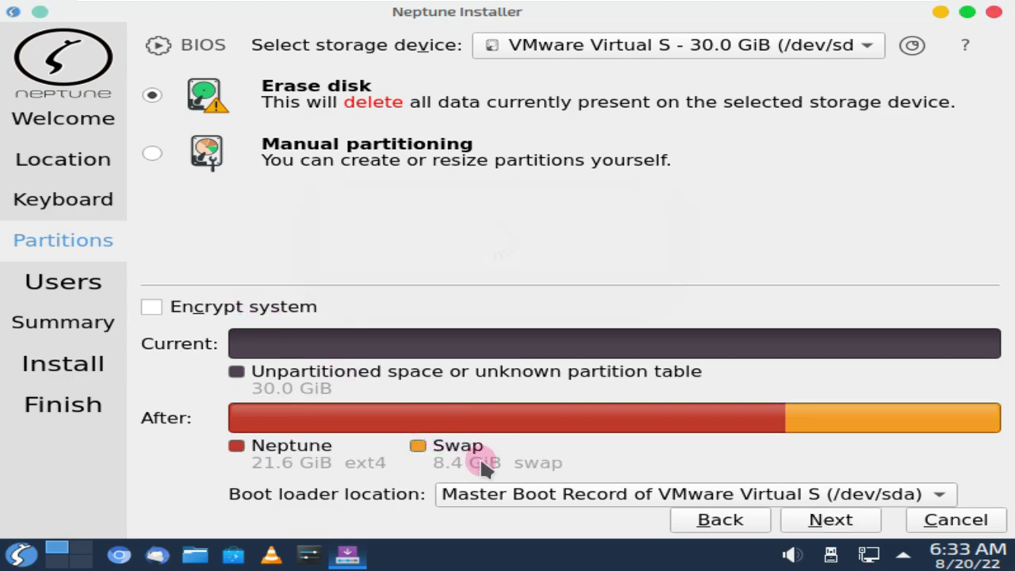
click(499, 490)
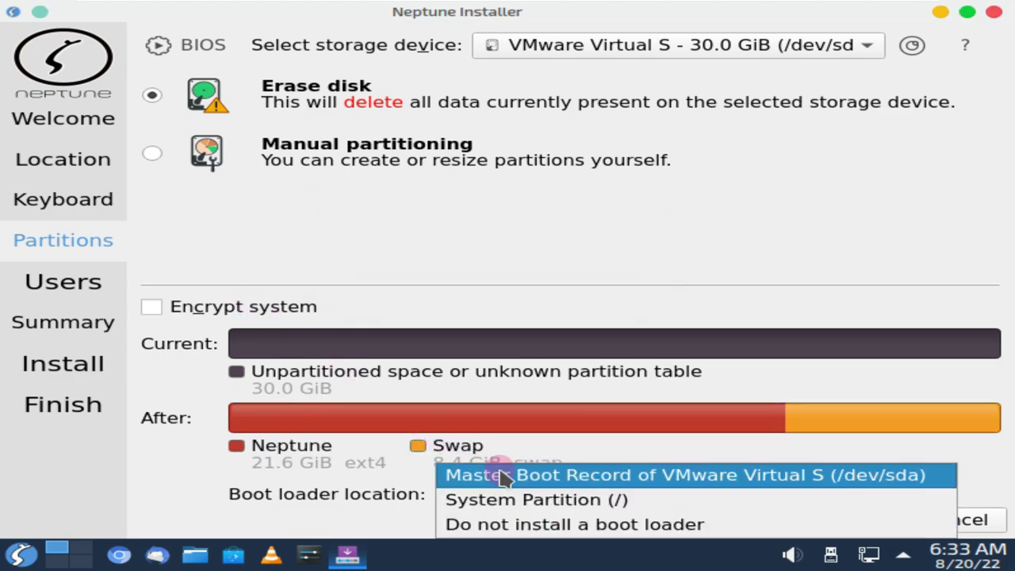
click(523, 258)
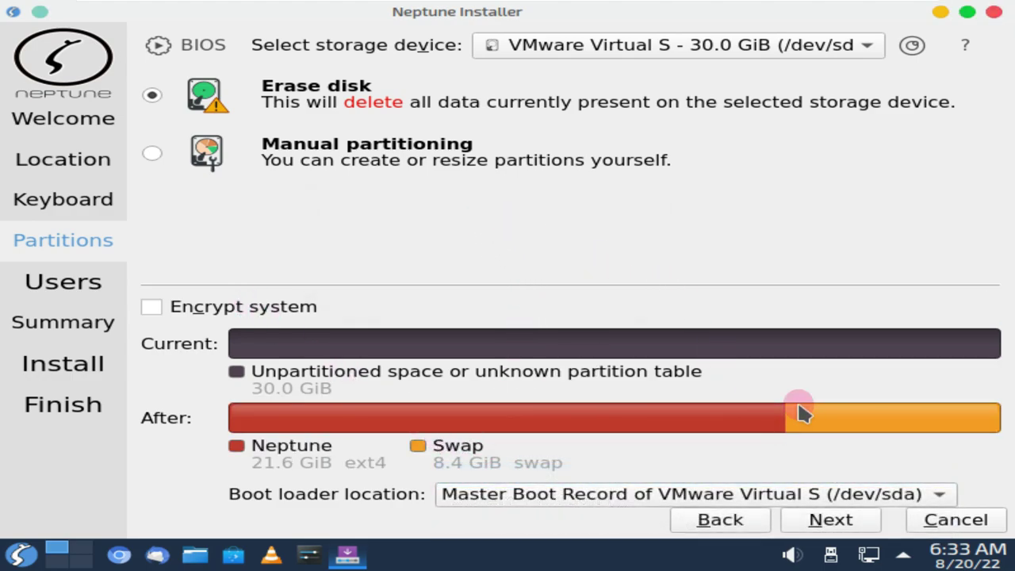
Enable automatic login and shared admin password, enter the user's name, and drop the -vmwarevirtualplatform hostname suffix
click(847, 519)
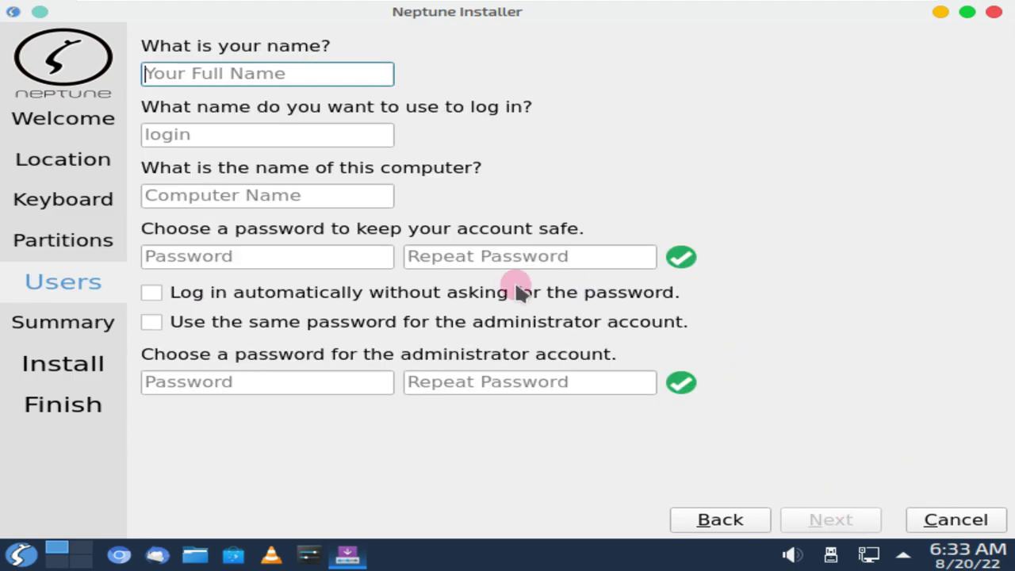
click(226, 322)
click(228, 295)
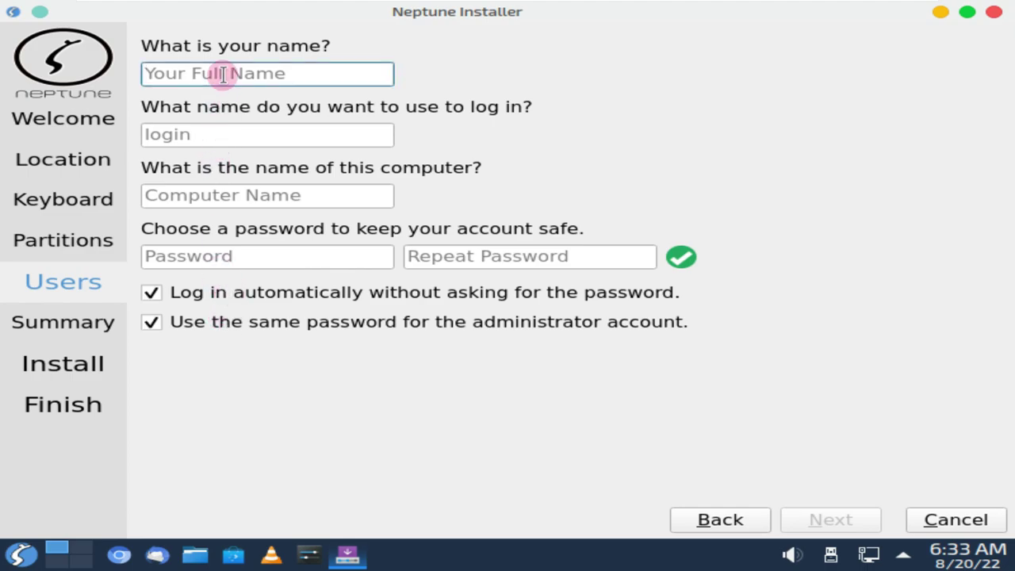
text(runbox)
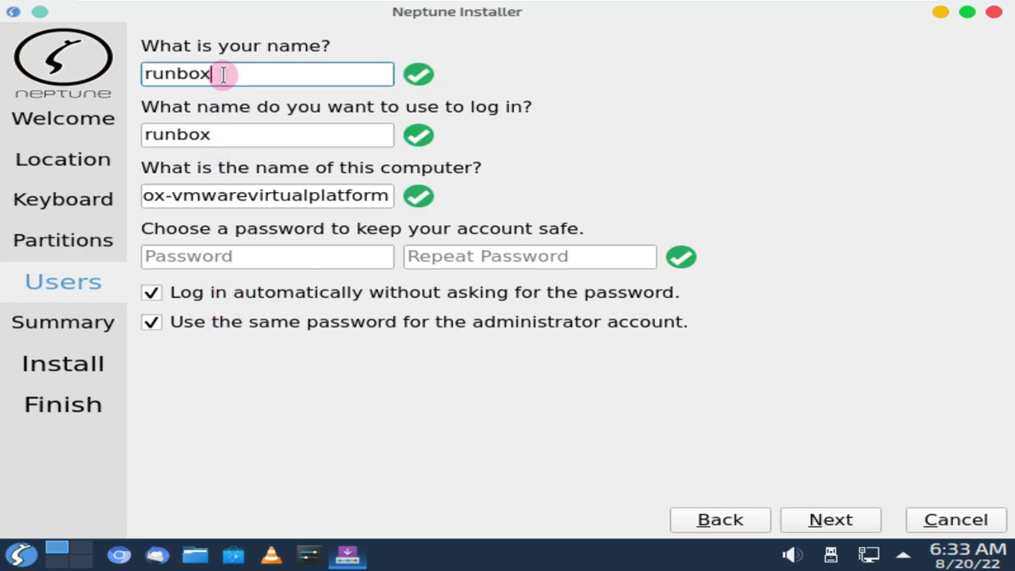
text(ing)
drag(166, 195, 488, 223)
key(BackSpace)
Enter and repeat the account password, then continue to the Summary
click(251, 256)
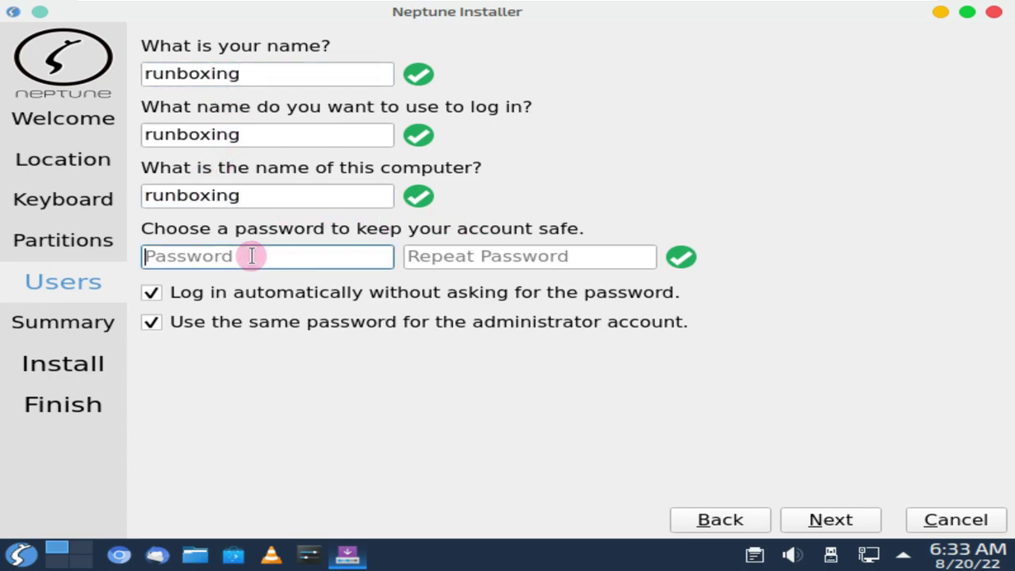
text(r)
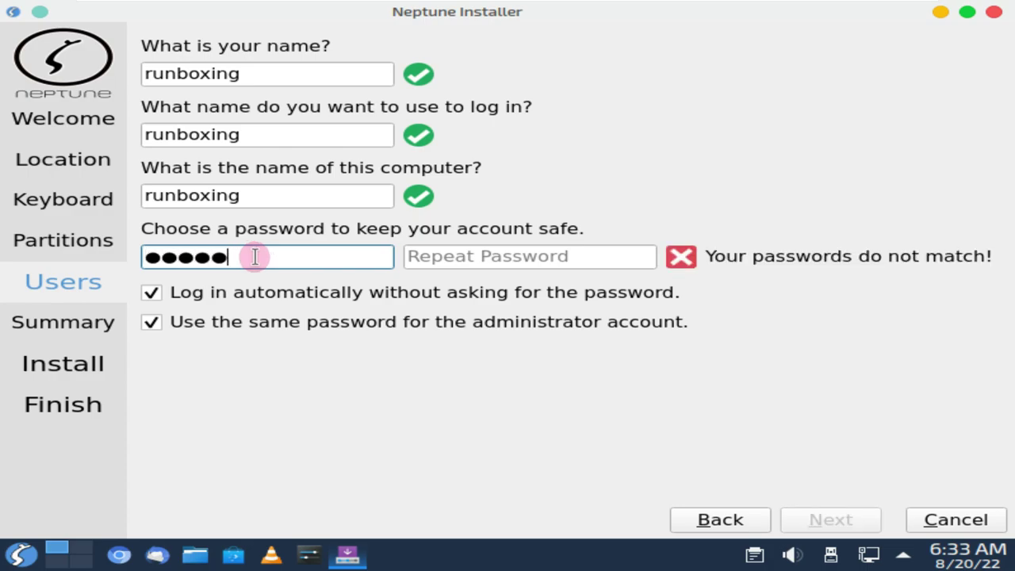
click(416, 260)
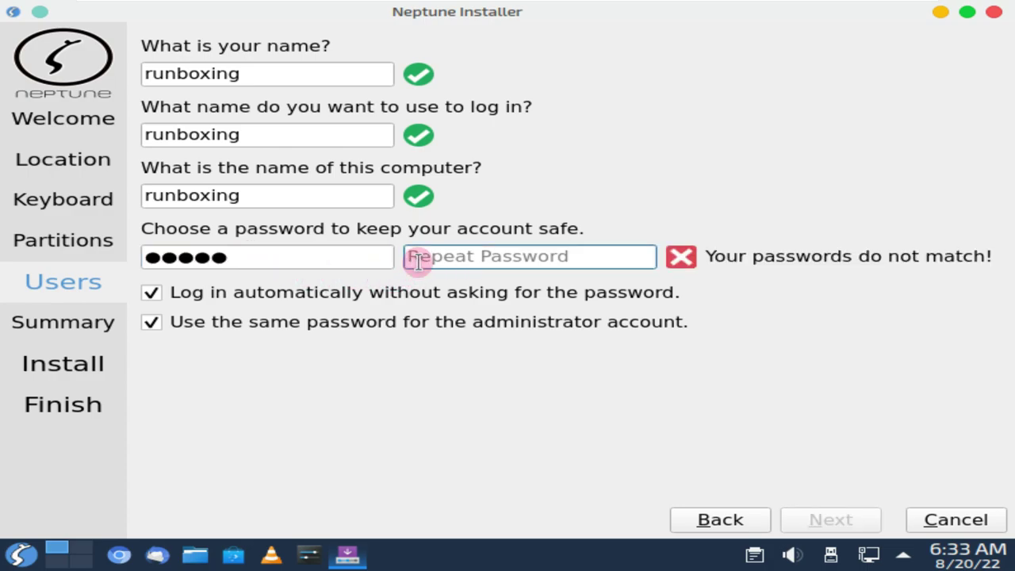
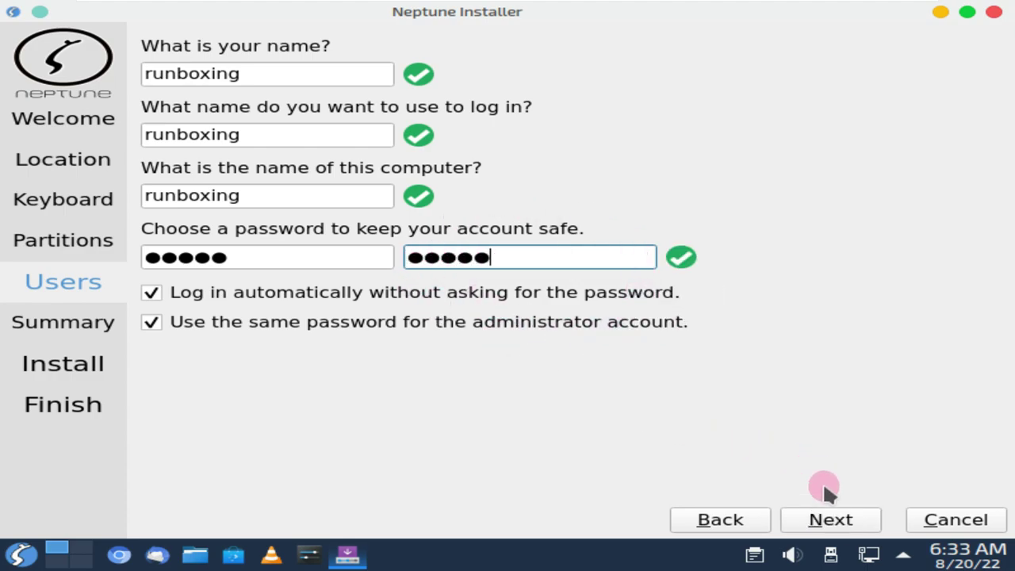
click(831, 520)
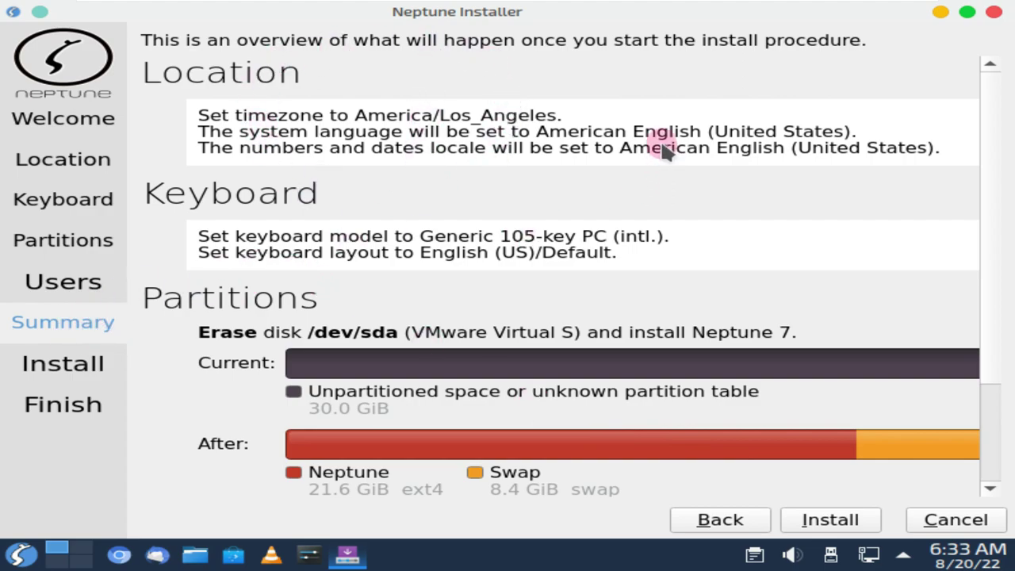
Review the Summary page, then close Calamares and confirm cancelling the installation
scroll(537, 346, down, 3)
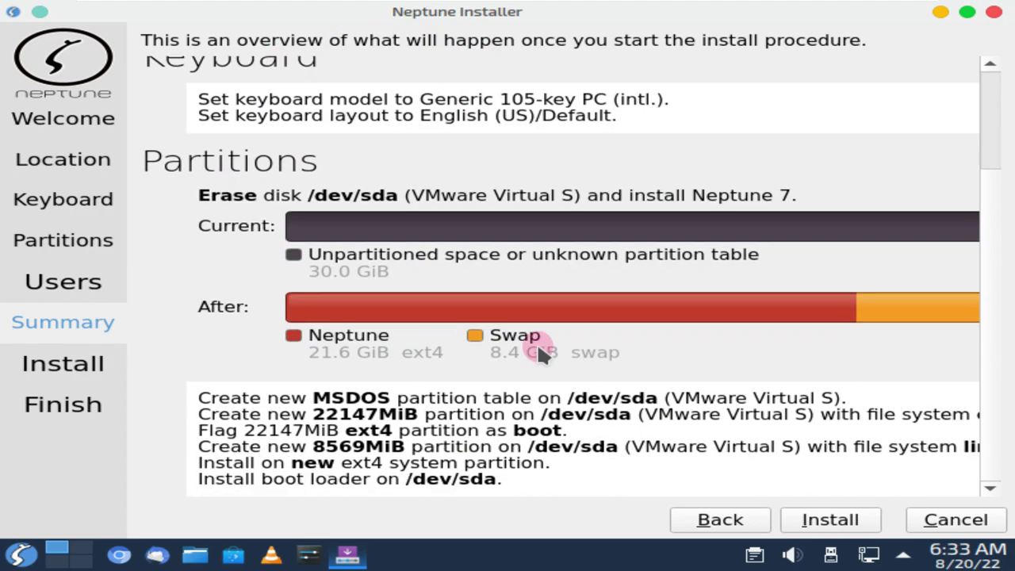
scroll(537, 347, up, 3)
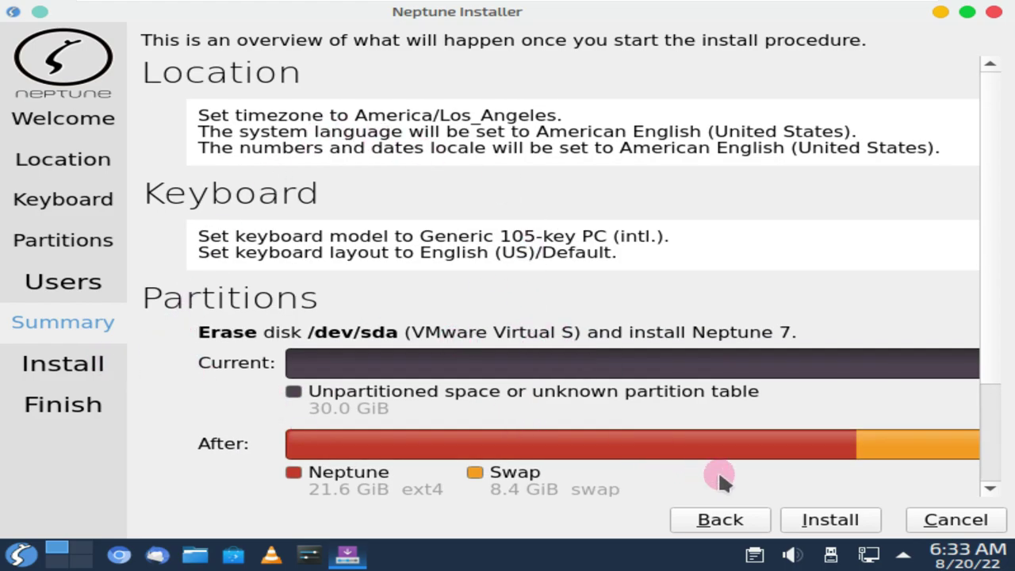
right_click(361, 555)
click(370, 526)
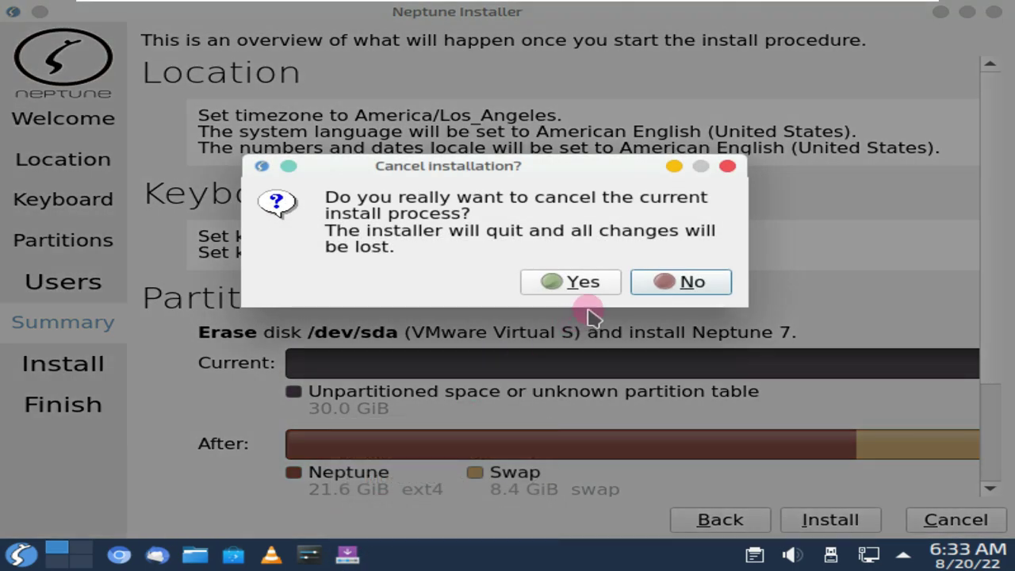
click(605, 285)
right_click(490, 547)
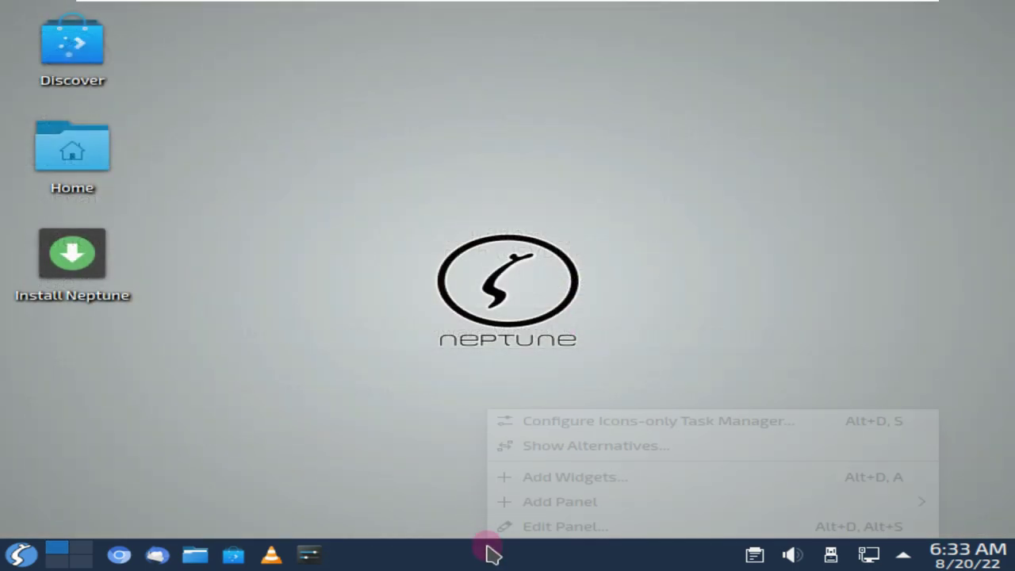
Check the calendar, status and notifications, network, and removable devices tray popups
click(939, 476)
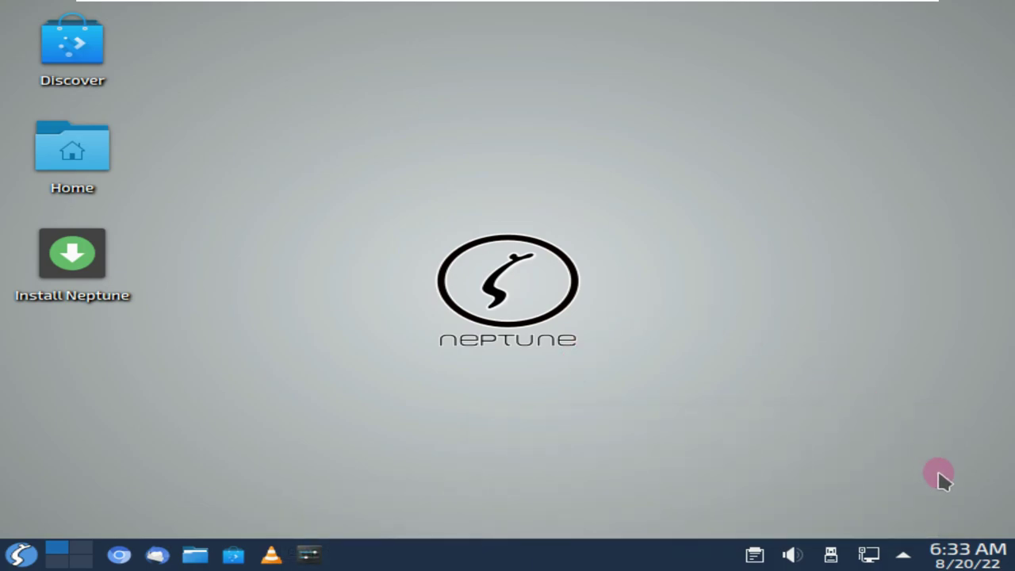
click(955, 555)
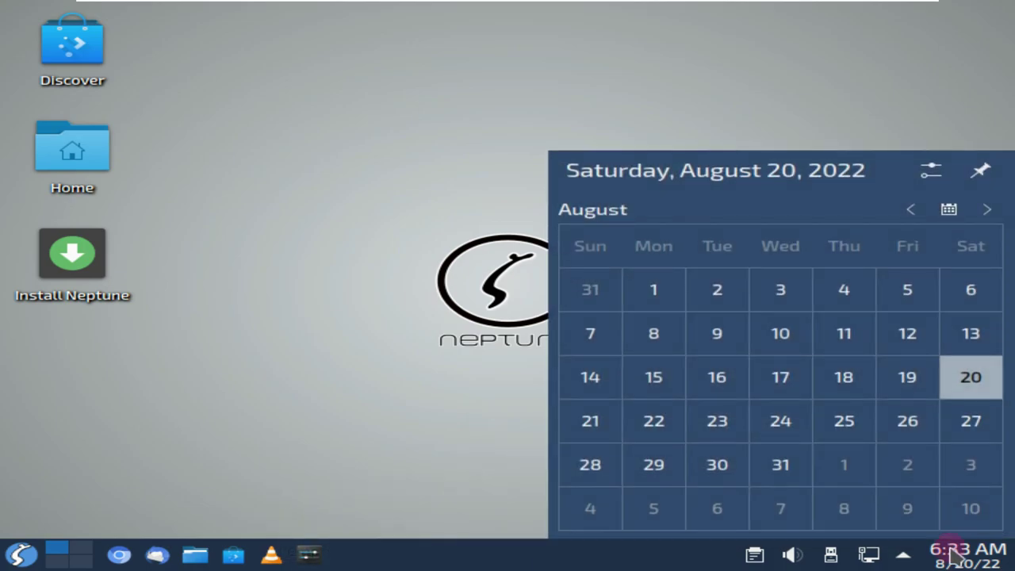
click(903, 555)
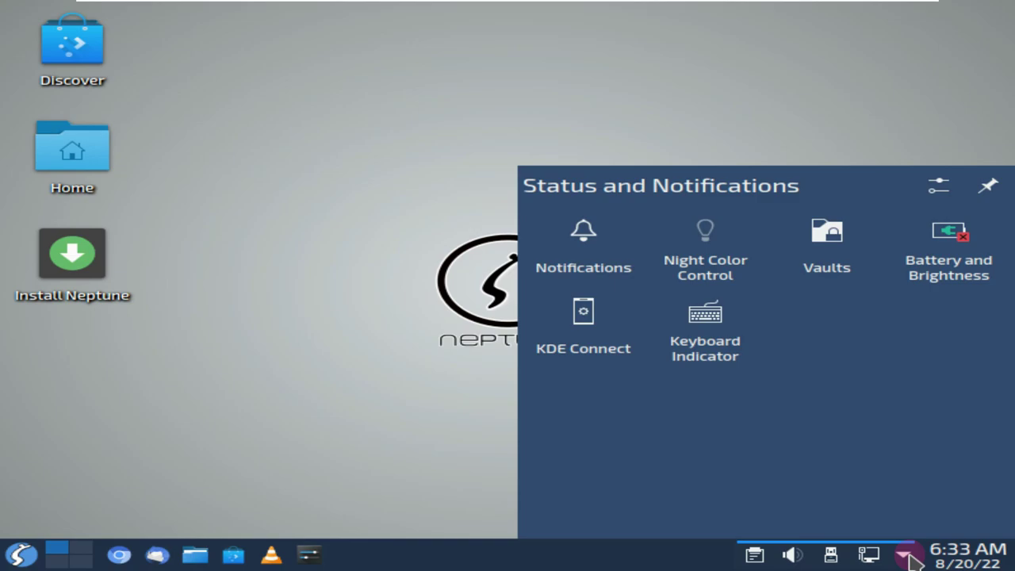
click(908, 558)
click(868, 555)
click(832, 554)
click(833, 555)
click(833, 556)
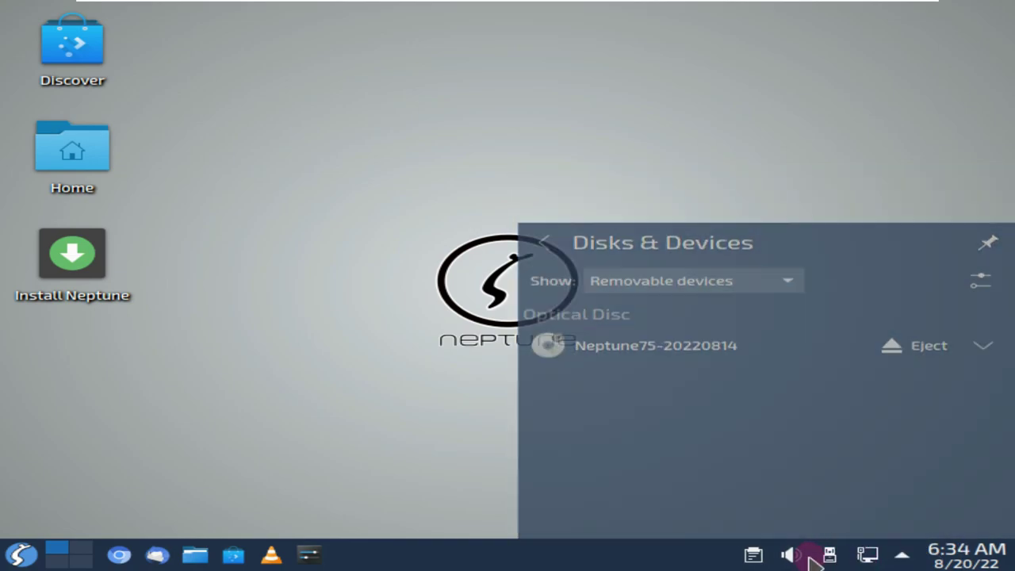
Check the Audio Volume popup's playing applications and the clipboard history
click(802, 558)
click(872, 230)
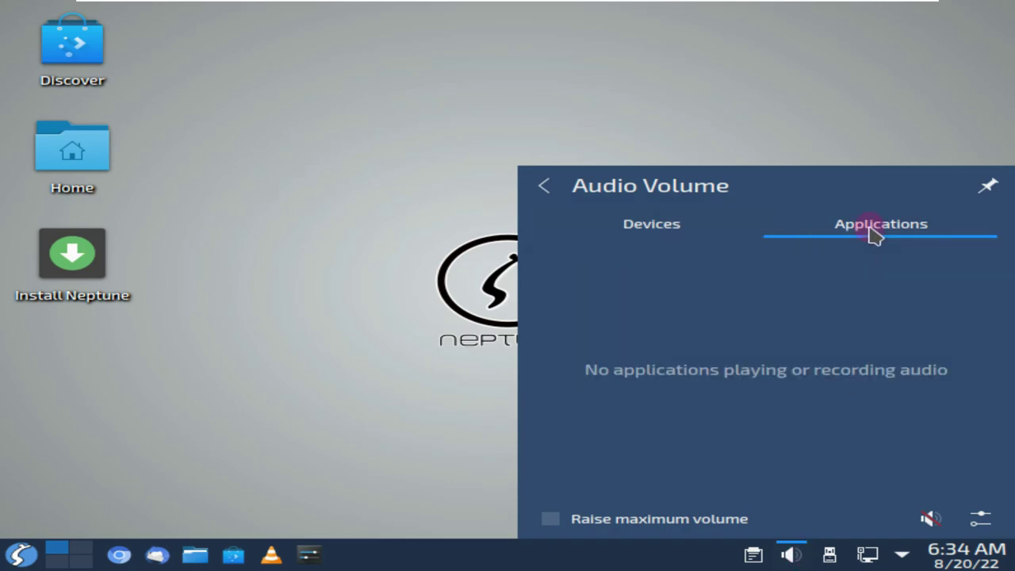
click(793, 552)
click(766, 554)
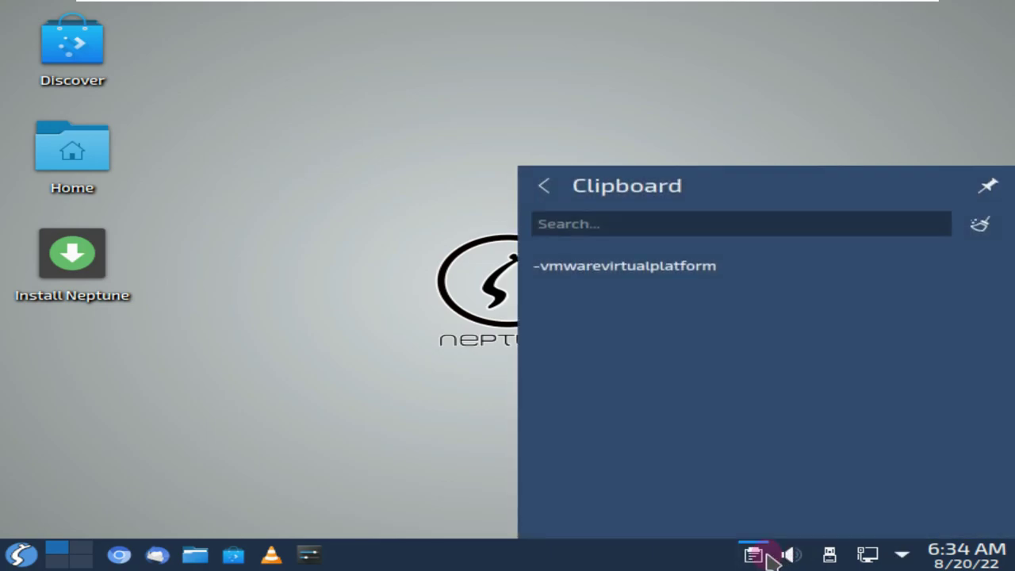
click(498, 391)
Switch between virtual desktops, including Desktop 3, then start Discover from the taskbar
click(77, 553)
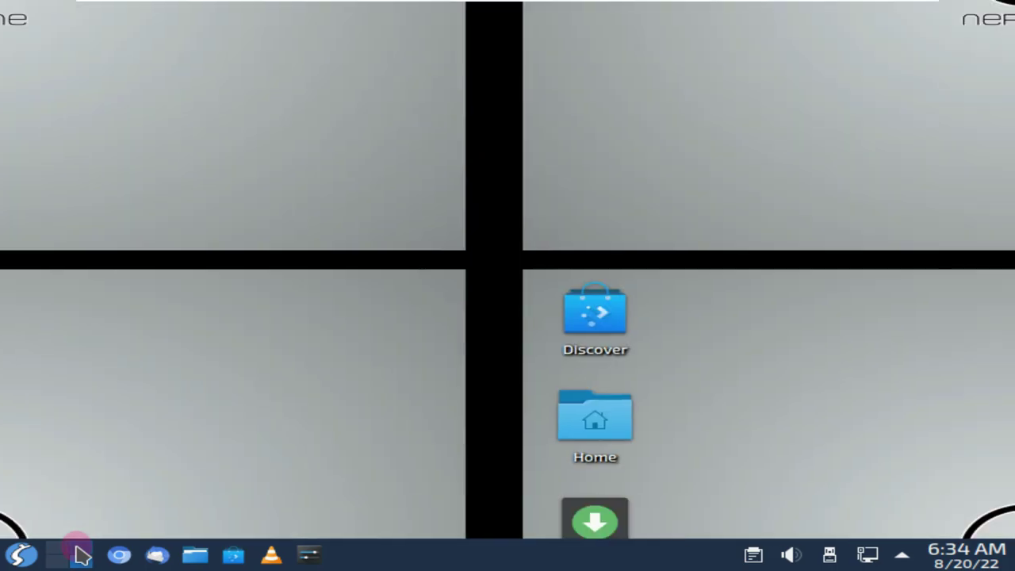
click(76, 553)
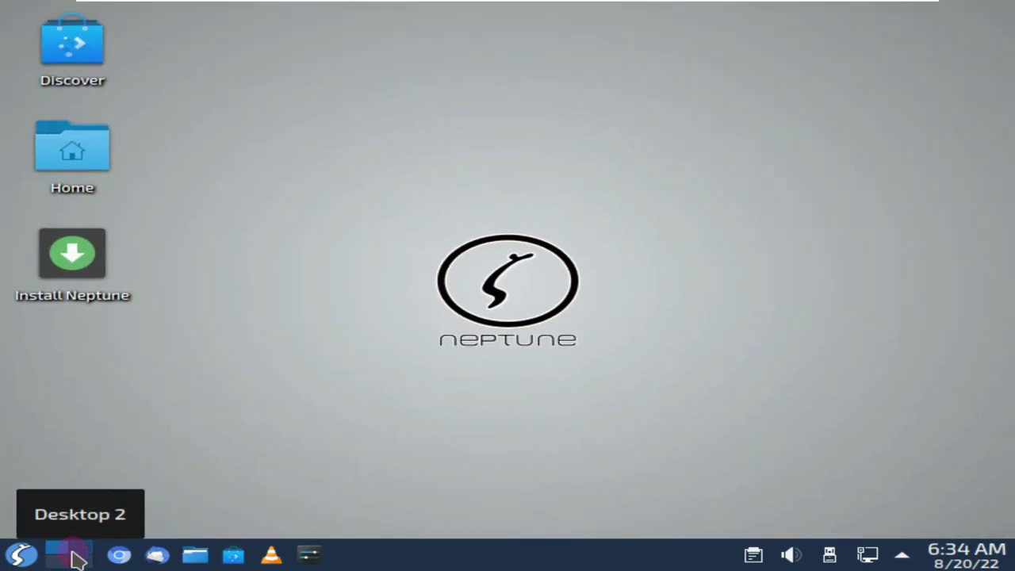
click(62, 562)
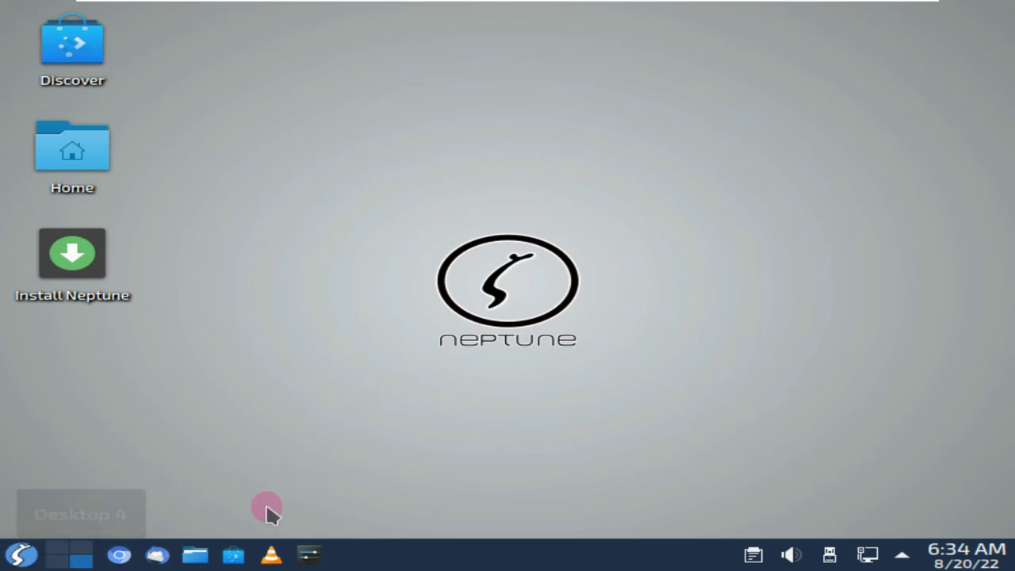
click(240, 553)
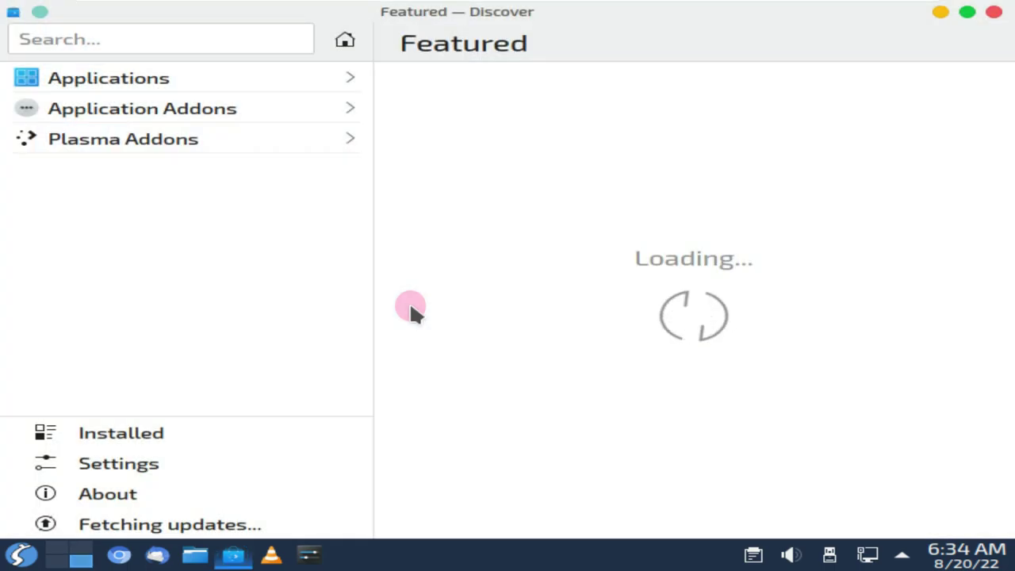
View Discover's About page, check for updates, and show the Installed software list
click(172, 481)
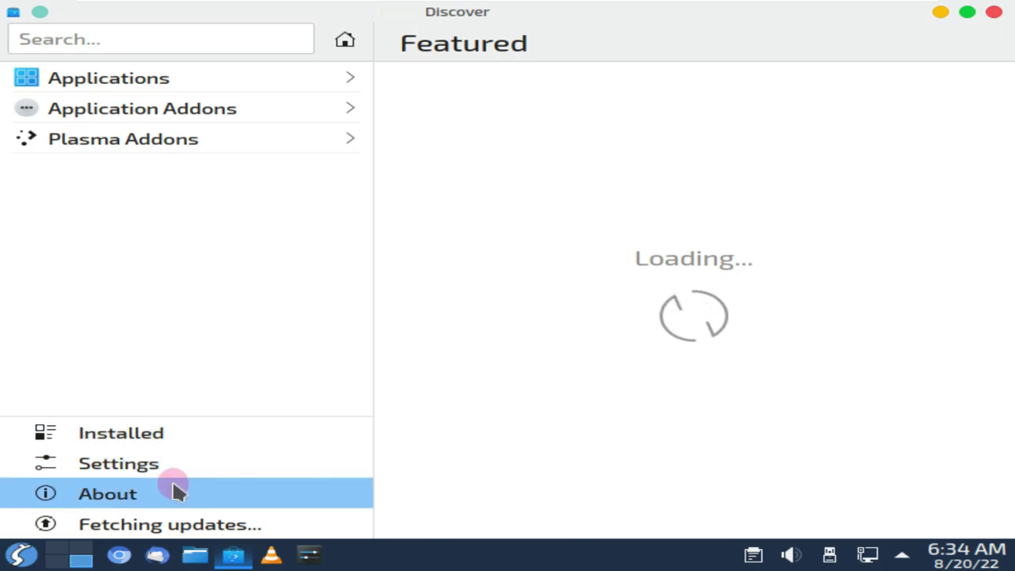
scroll(645, 84, down, 1)
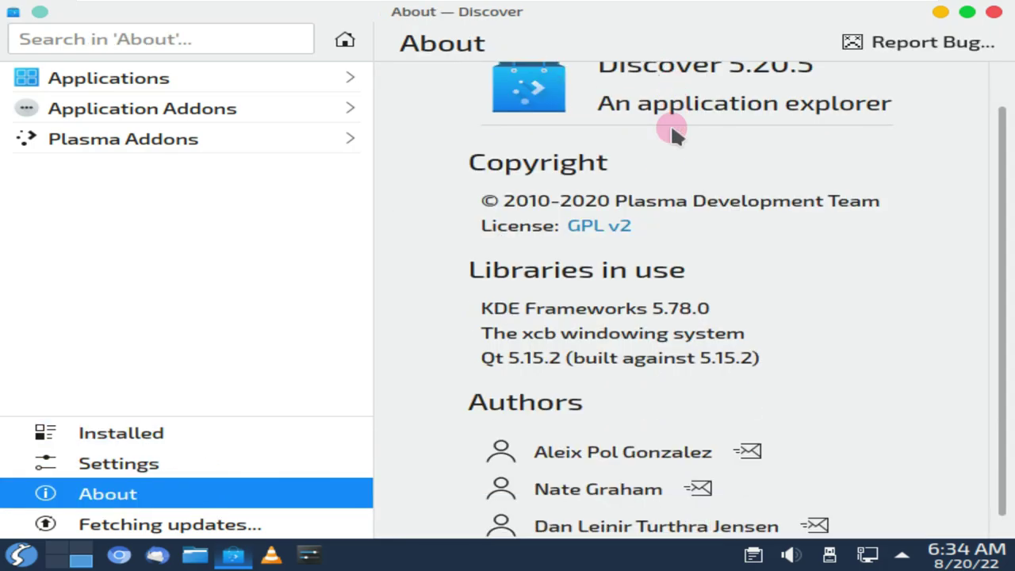
scroll(672, 131, up, 1)
scroll(668, 176, down, 2)
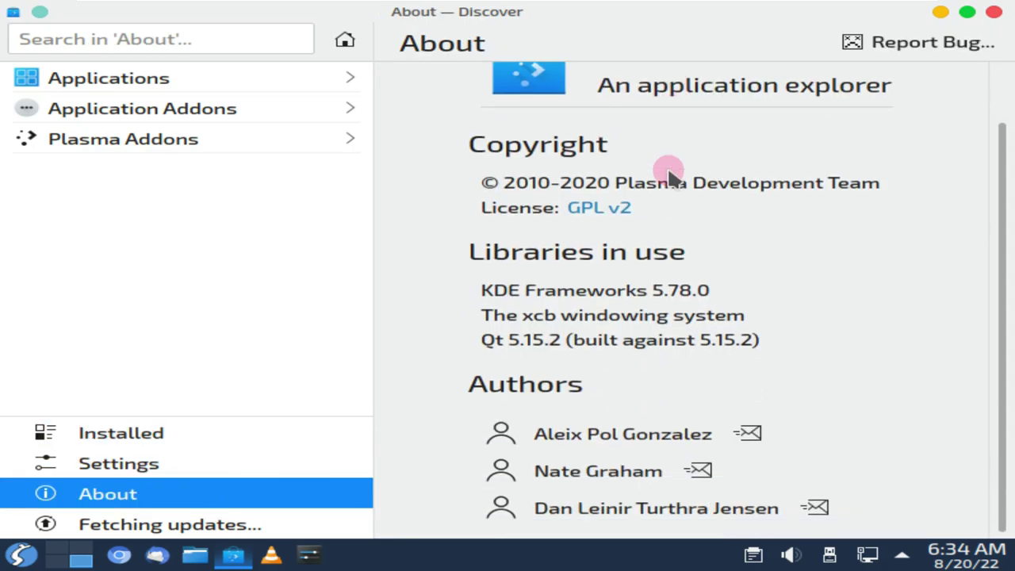
scroll(669, 176, up, 2)
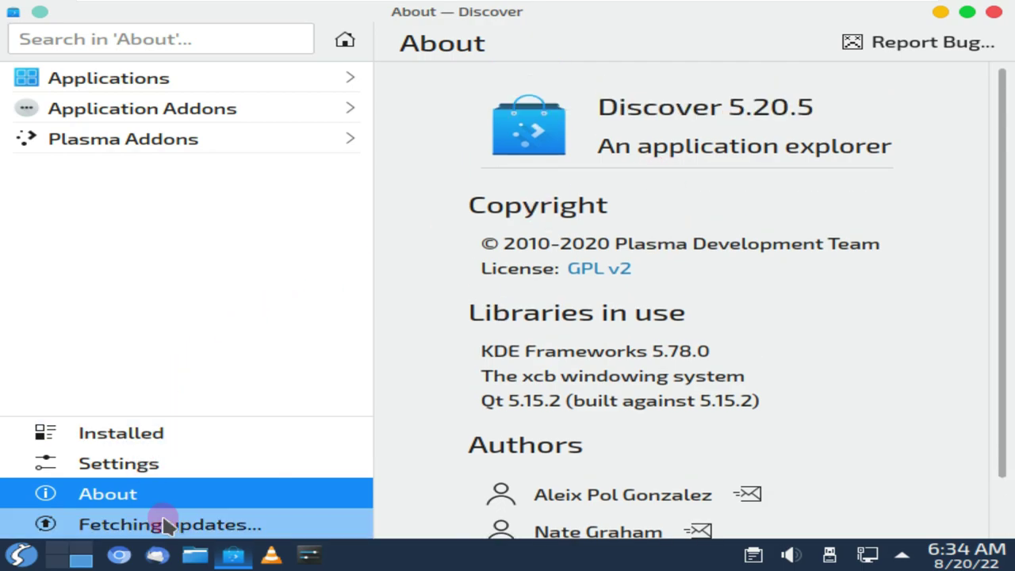
click(164, 522)
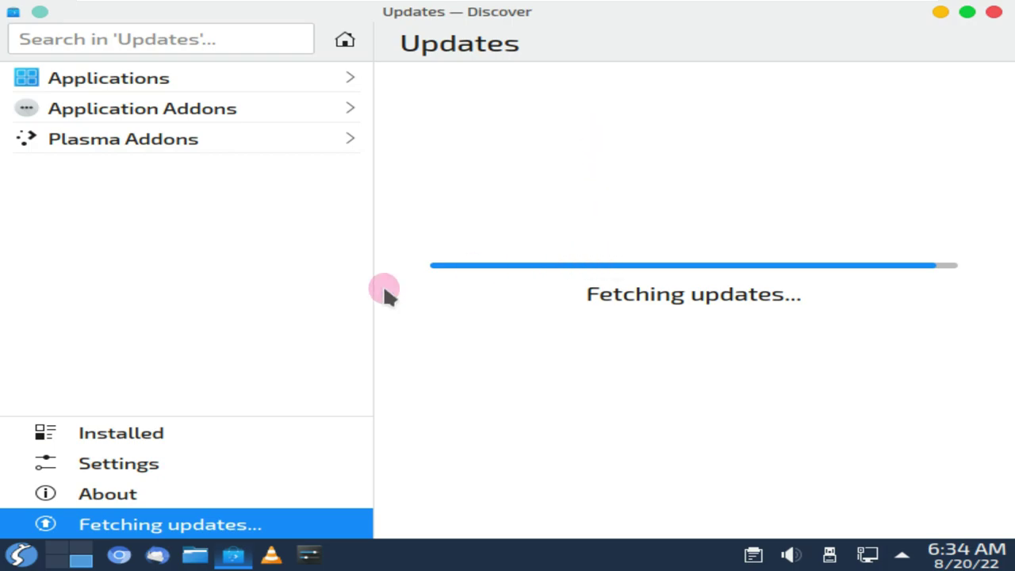
click(123, 435)
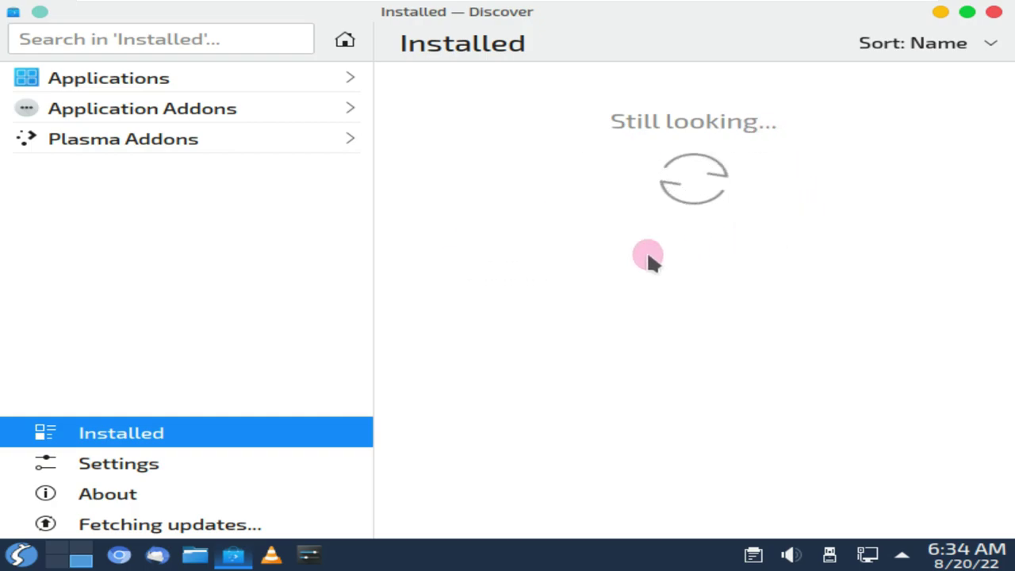
click(22, 555)
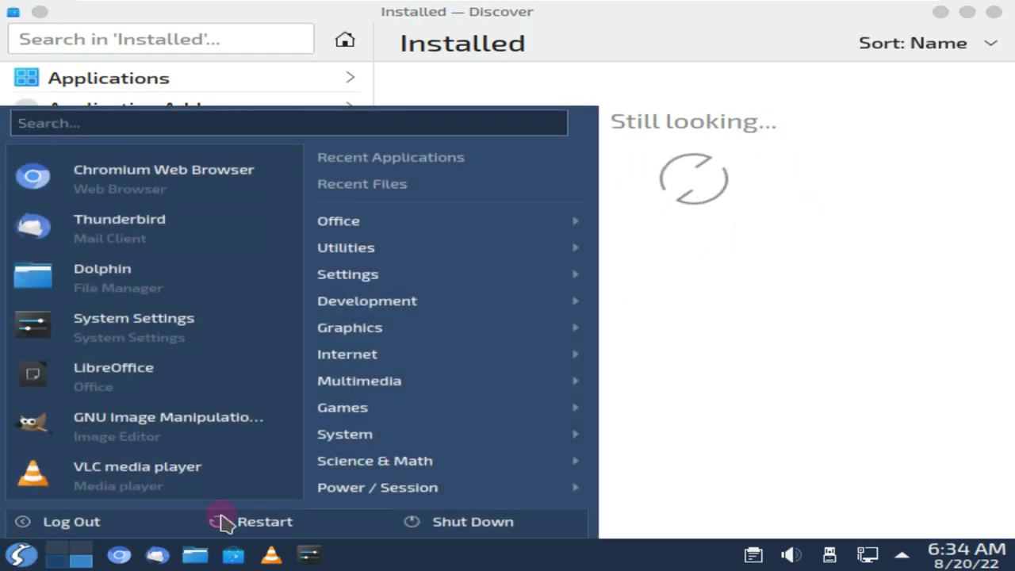
Browse every category submenu of the application menu, then close it
mouse_move(460, 221)
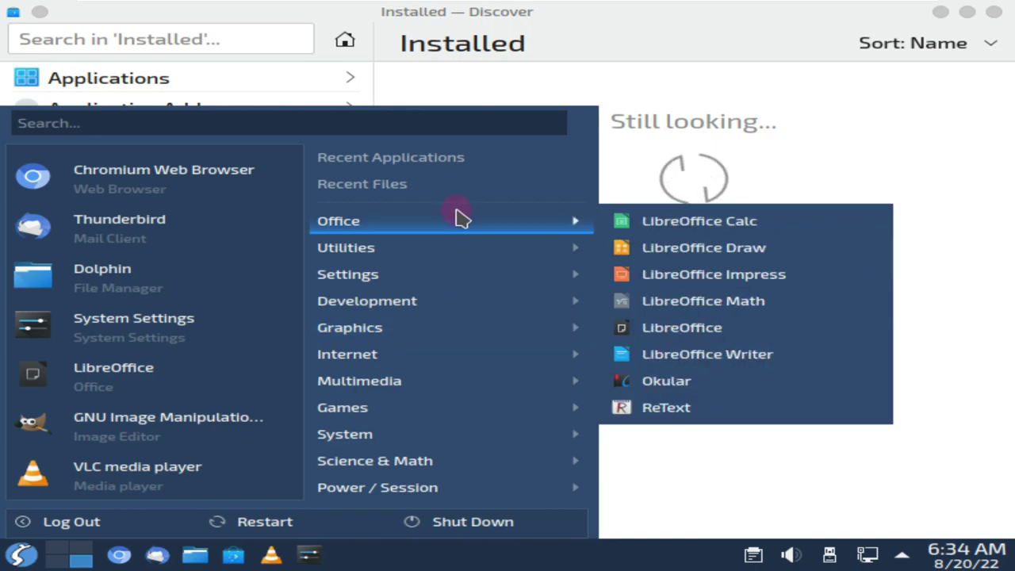
mouse_move(460, 258)
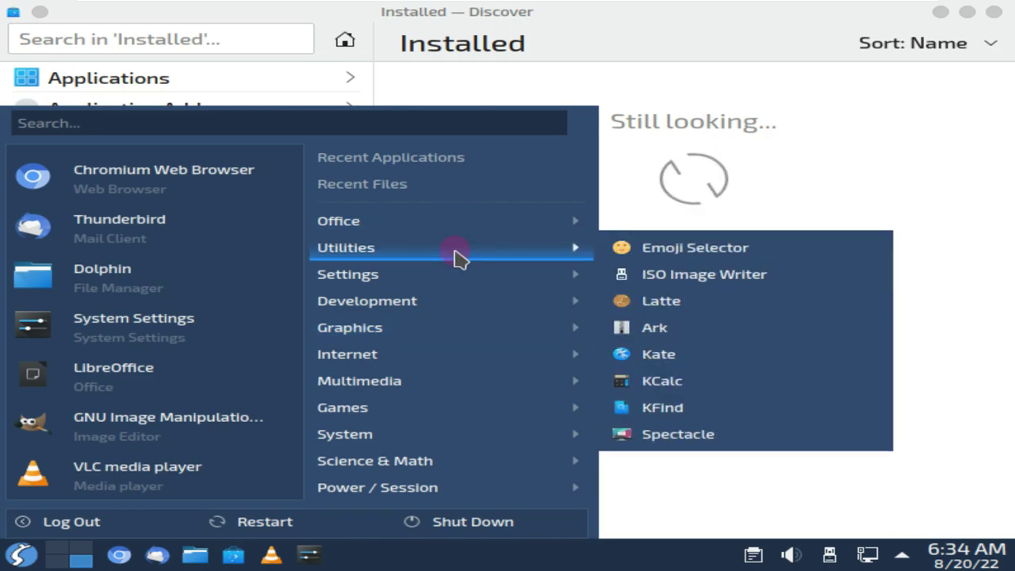
mouse_move(456, 277)
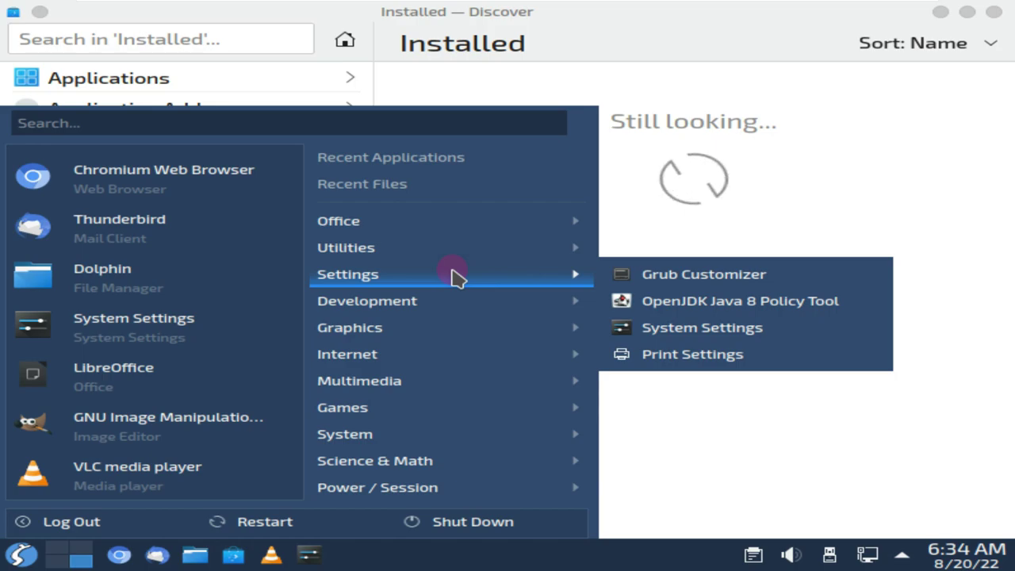
mouse_move(455, 306)
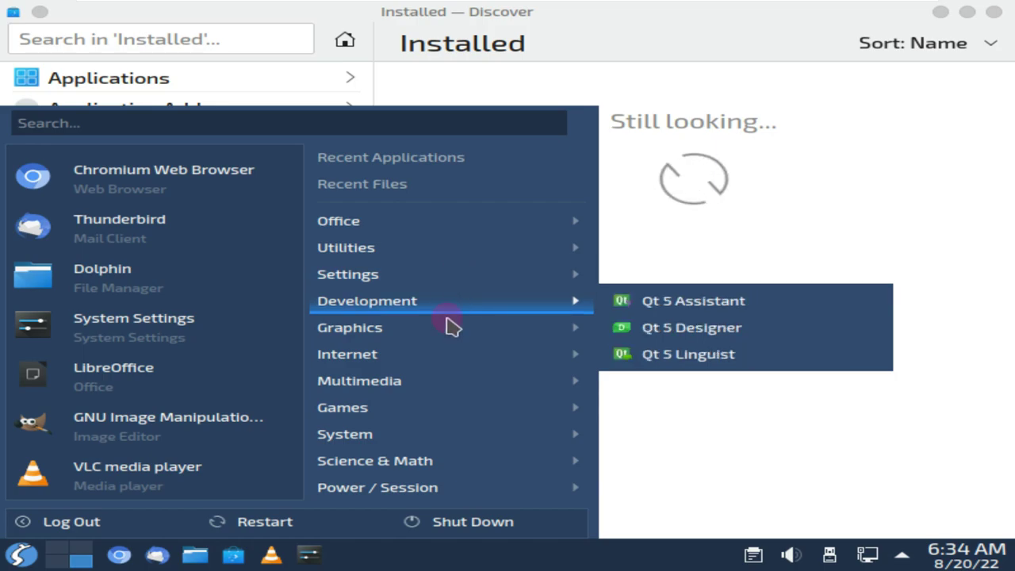
mouse_move(448, 333)
mouse_move(445, 361)
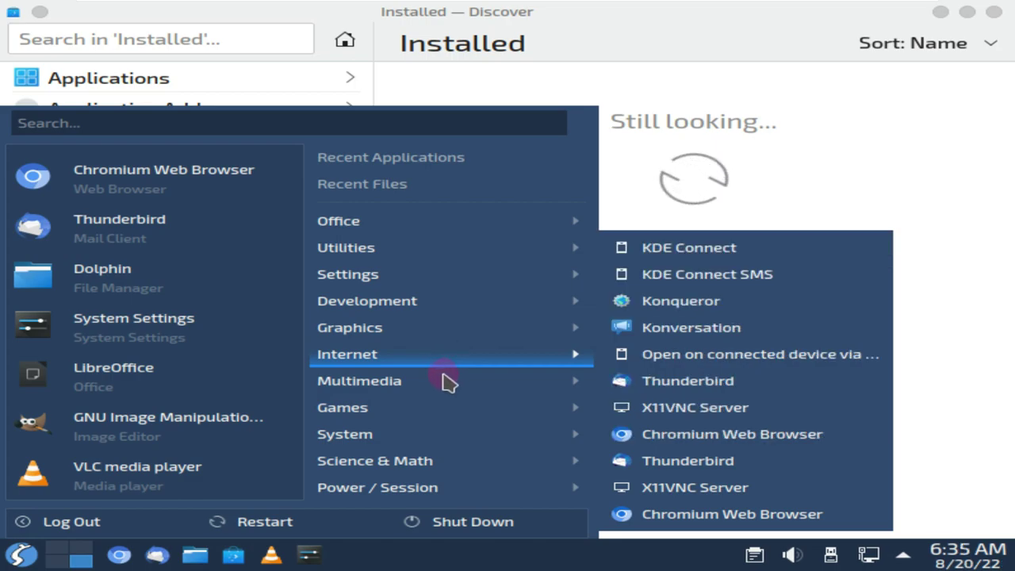
mouse_move(448, 381)
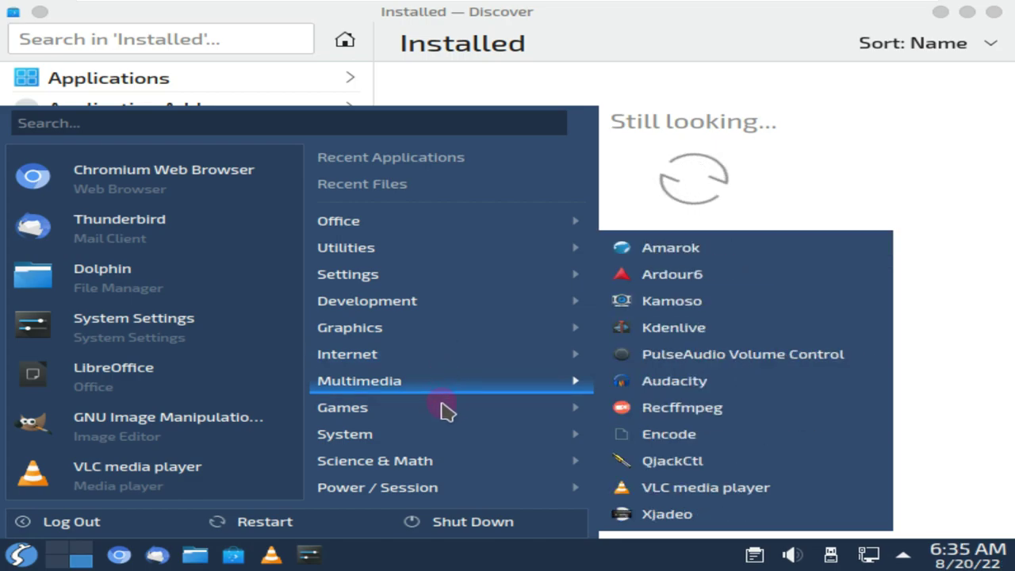
mouse_move(445, 410)
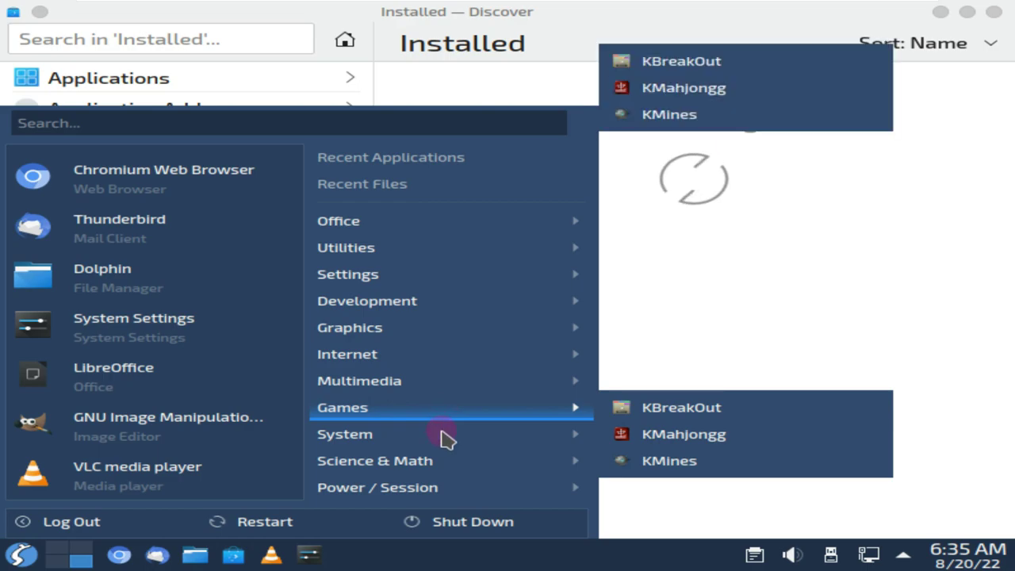
mouse_move(443, 435)
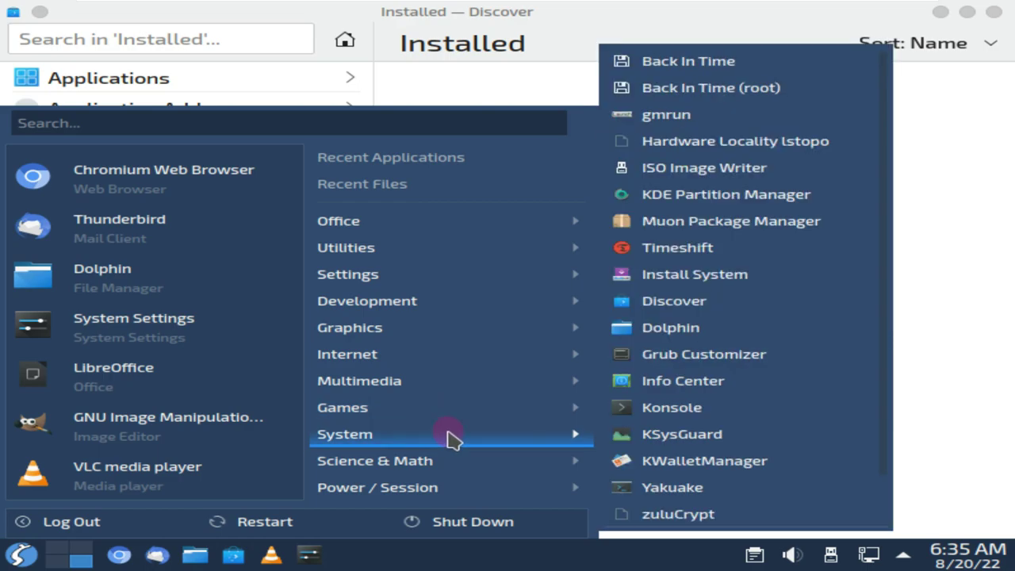
mouse_move(456, 463)
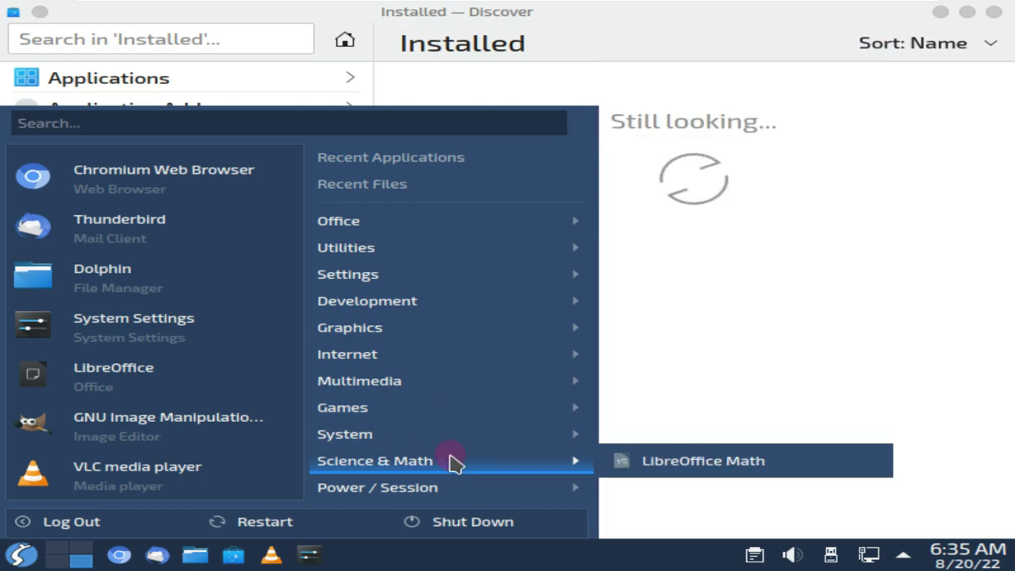
mouse_move(448, 489)
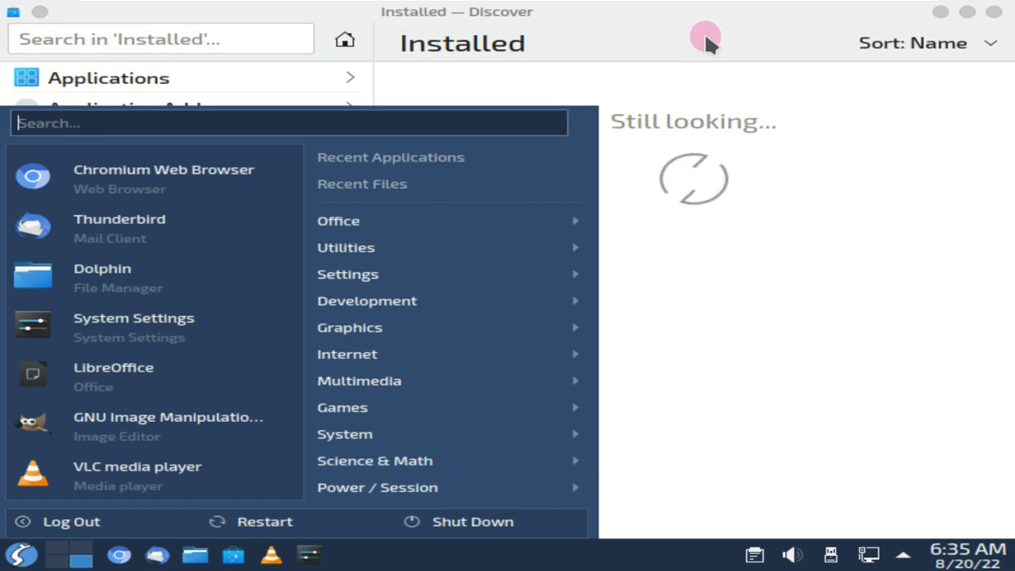
click(704, 32)
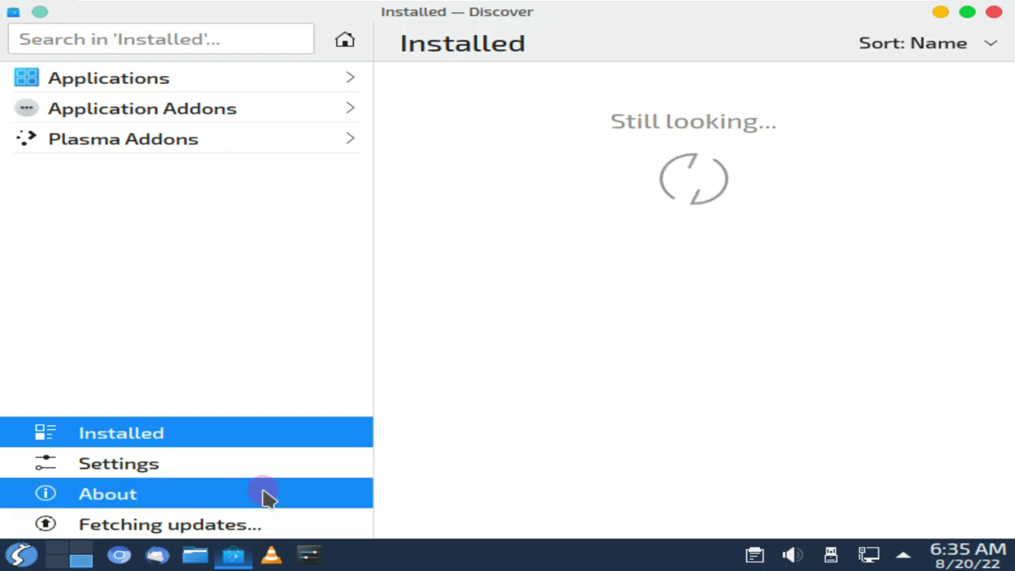
Revisit Discover's About and update pages, close Discover, and launch Konsole from System
click(268, 496)
click(257, 531)
click(993, 12)
click(22, 554)
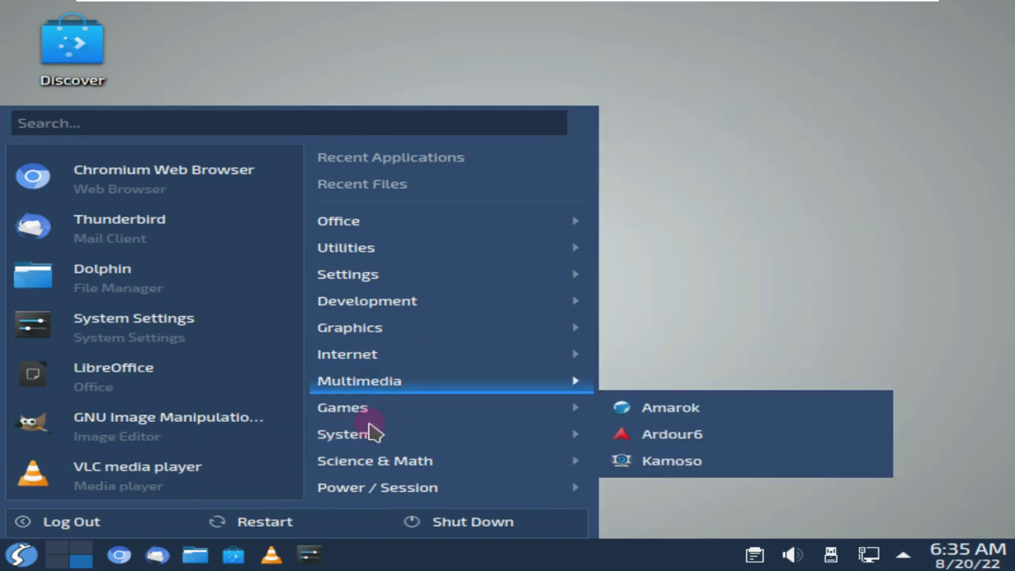
mouse_move(369, 432)
click(663, 400)
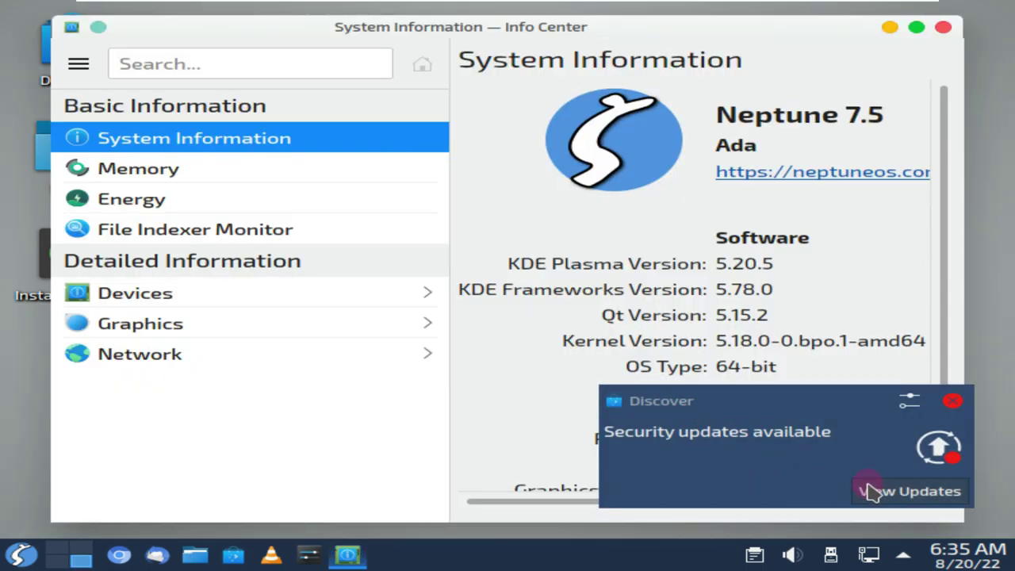
Review the pending security updates in Discover
click(872, 491)
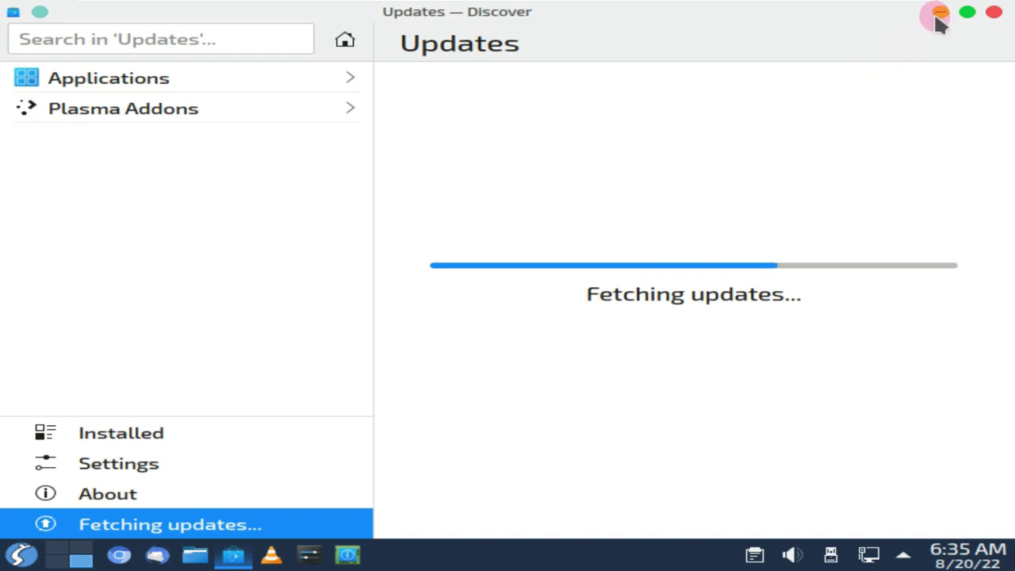
click(22, 555)
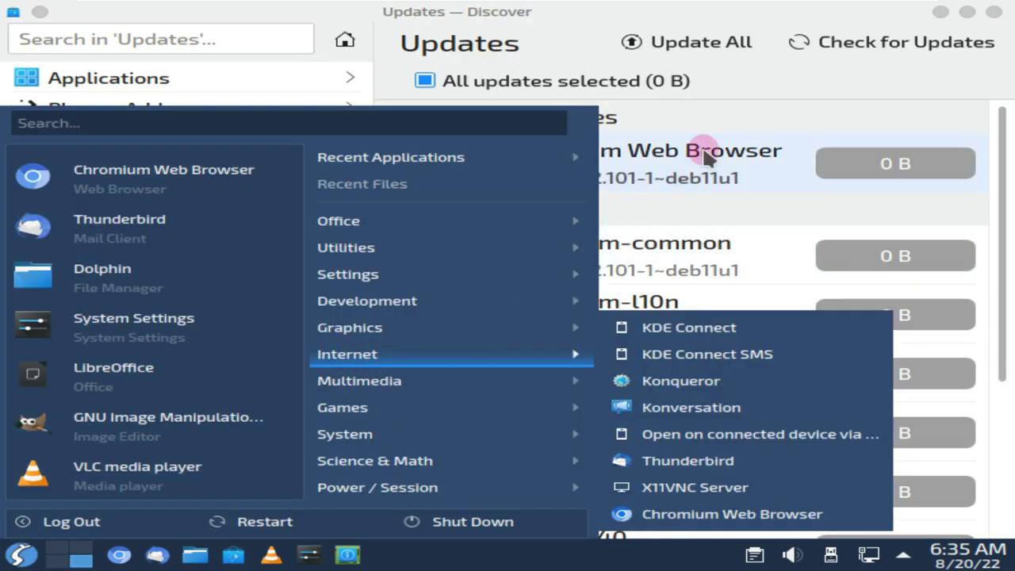
click(567, 24)
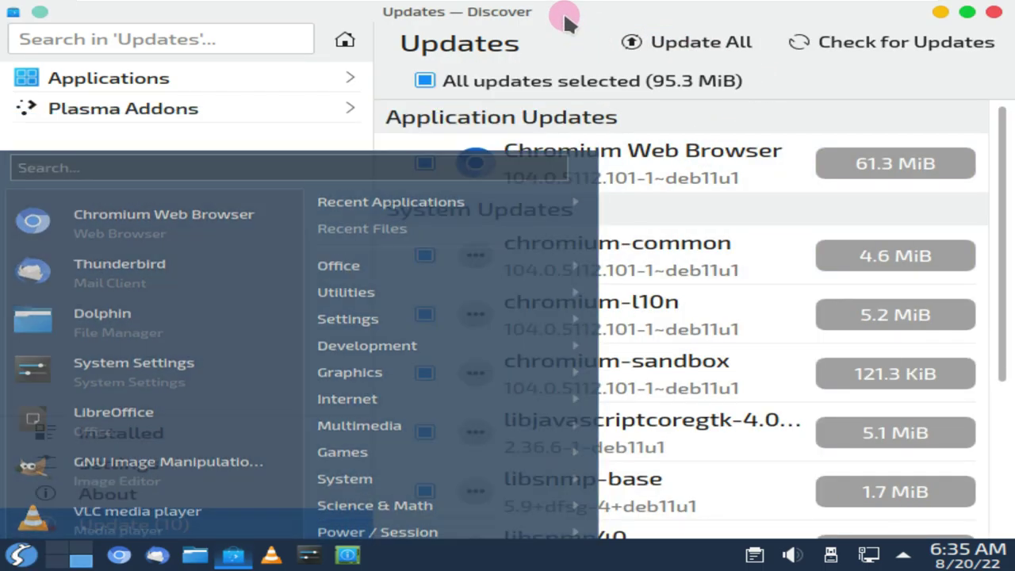
scroll(623, 224, down, 2)
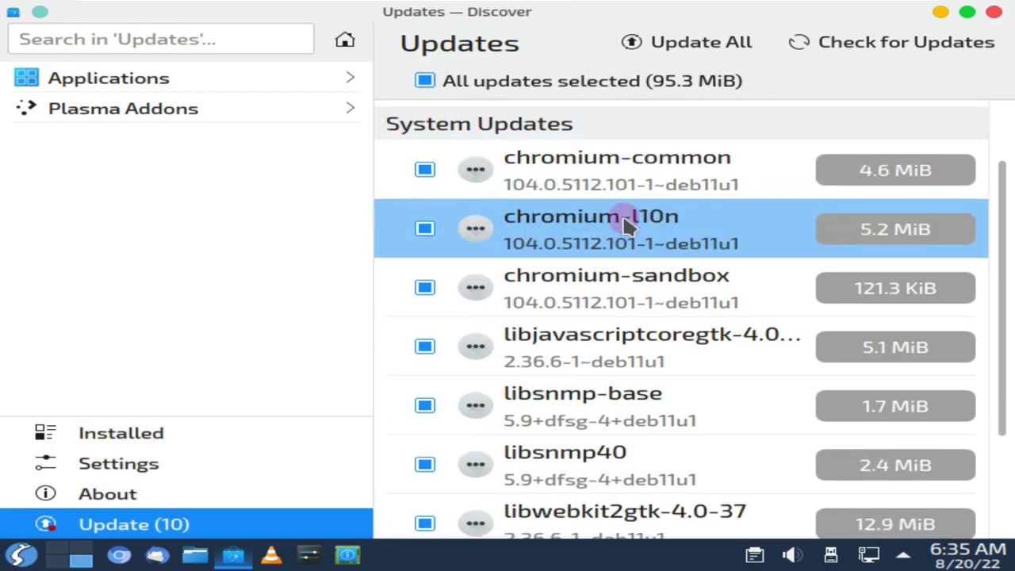
scroll(624, 225, down, 4)
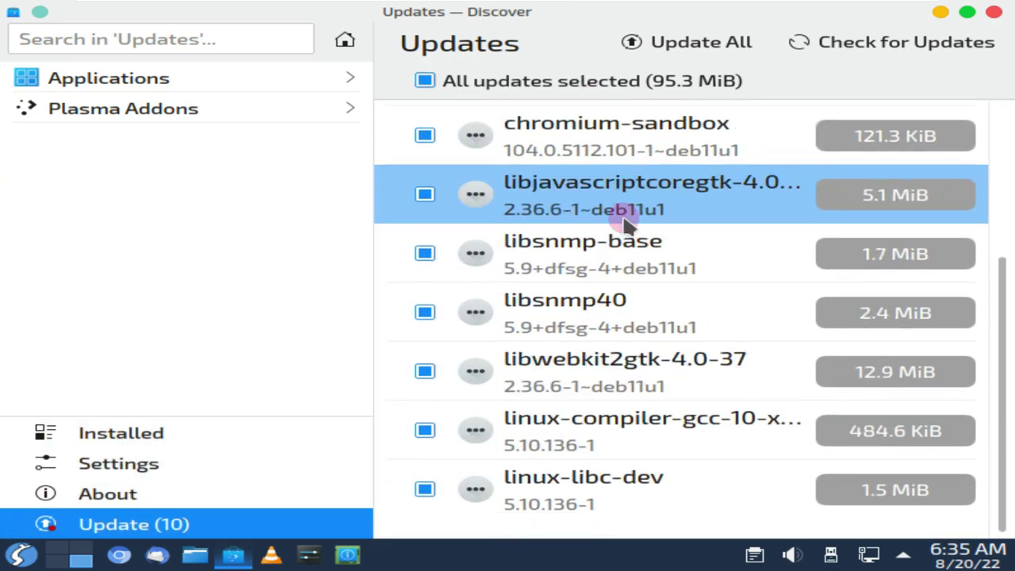
scroll(624, 224, up, 6)
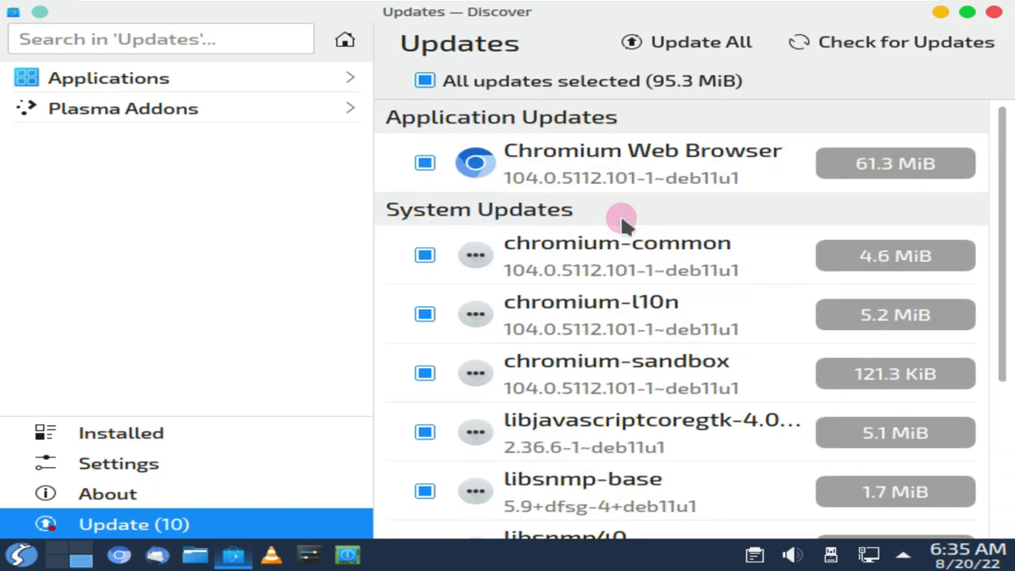
View the configured software repositories, then scroll the installed applications list, such as Dolphin
click(363, 480)
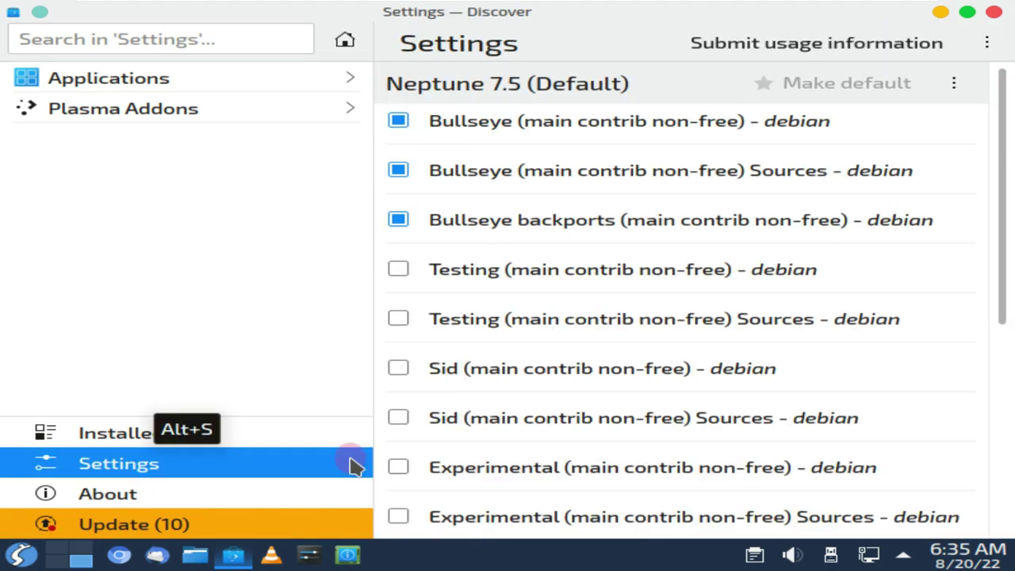
click(345, 433)
scroll(420, 354, down, 10)
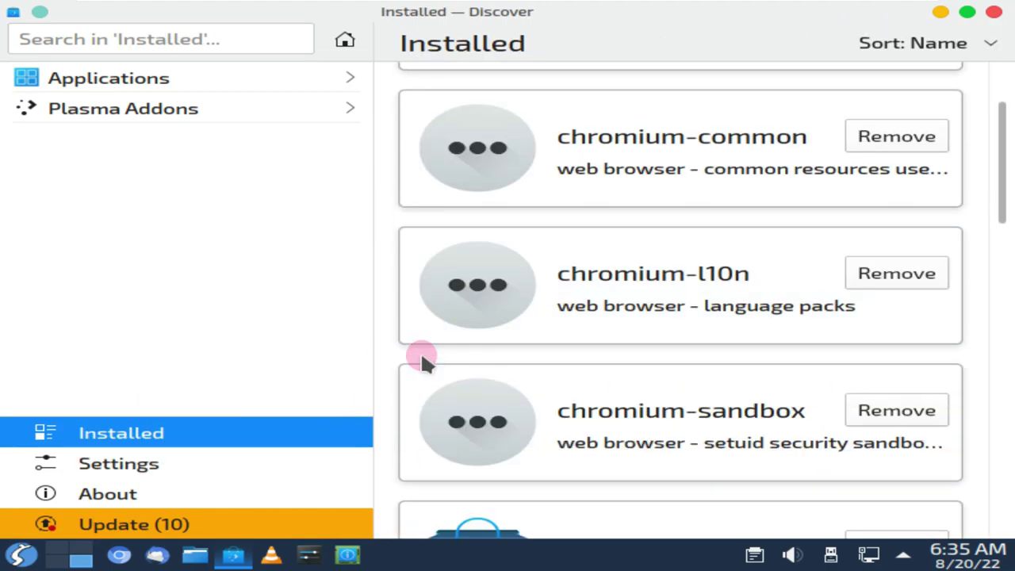
scroll(422, 356, down, 3)
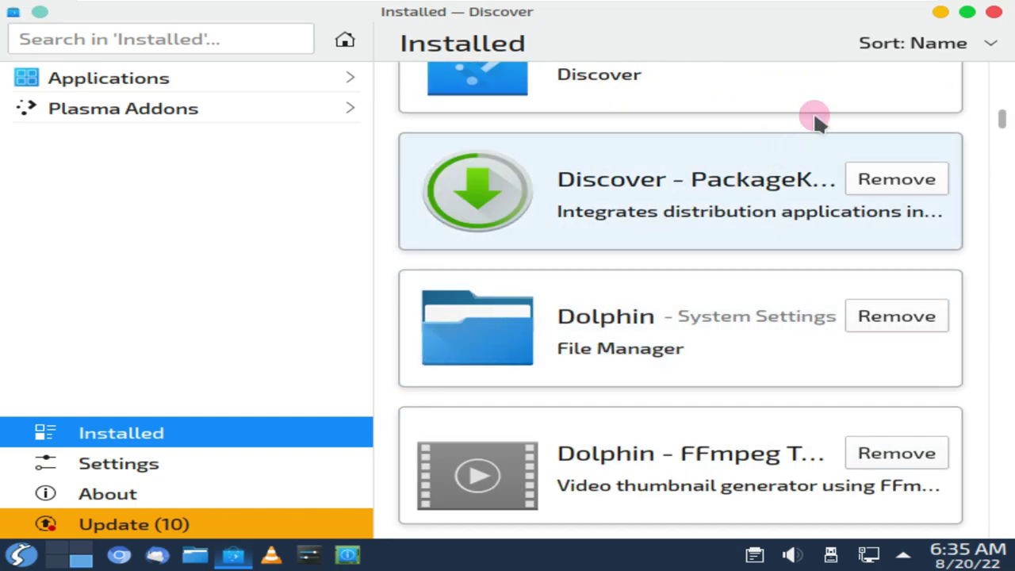
Close Discover and Info Center, then launch System Monitor from the launcher's System category
click(994, 15)
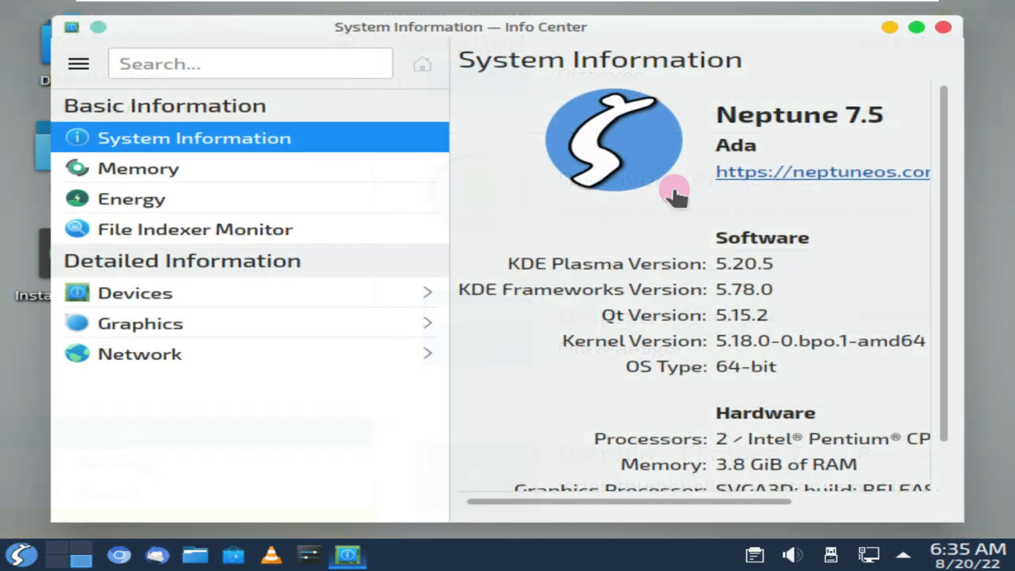
click(942, 28)
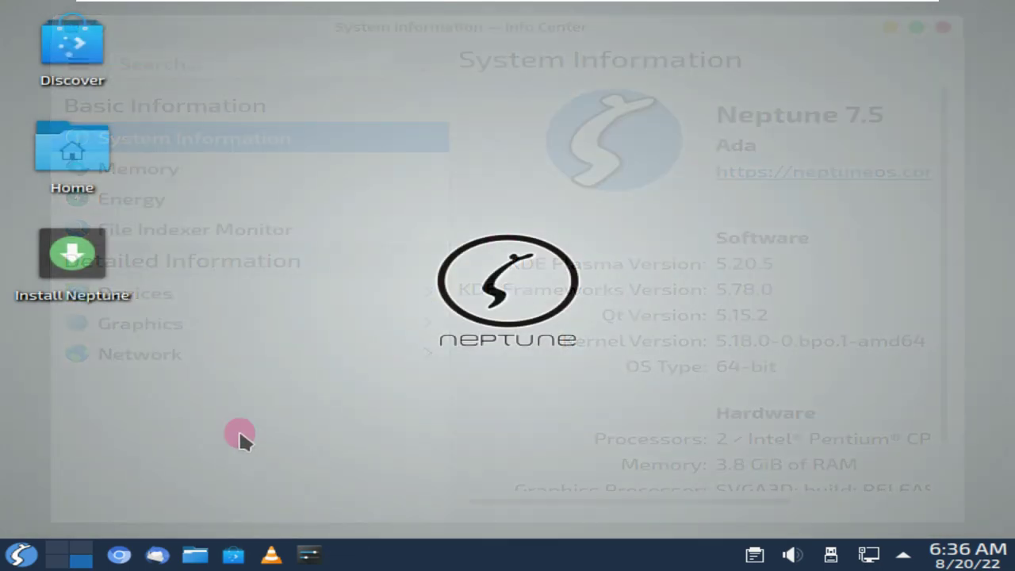
click(21, 555)
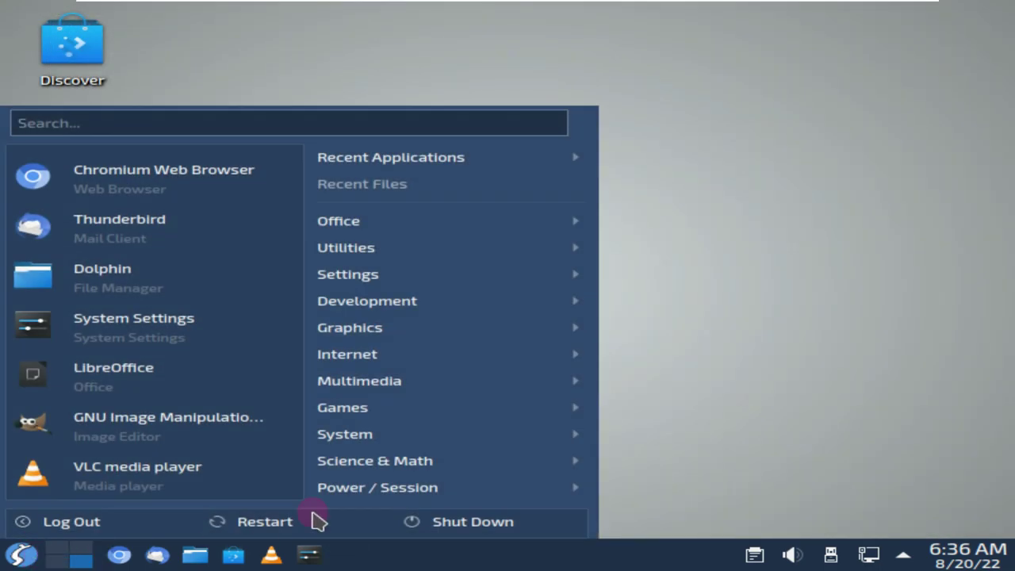
mouse_move(390, 444)
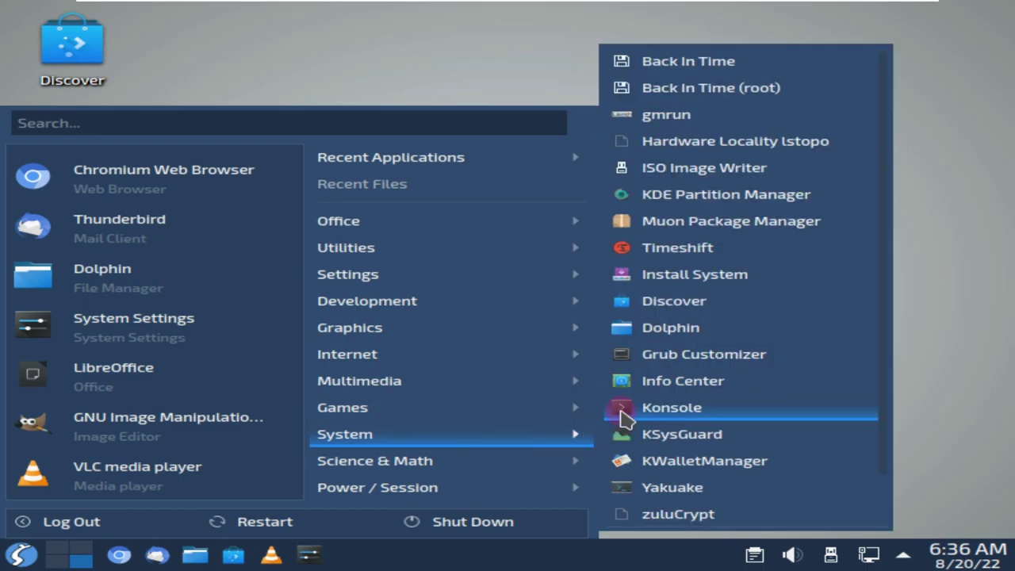
click(644, 432)
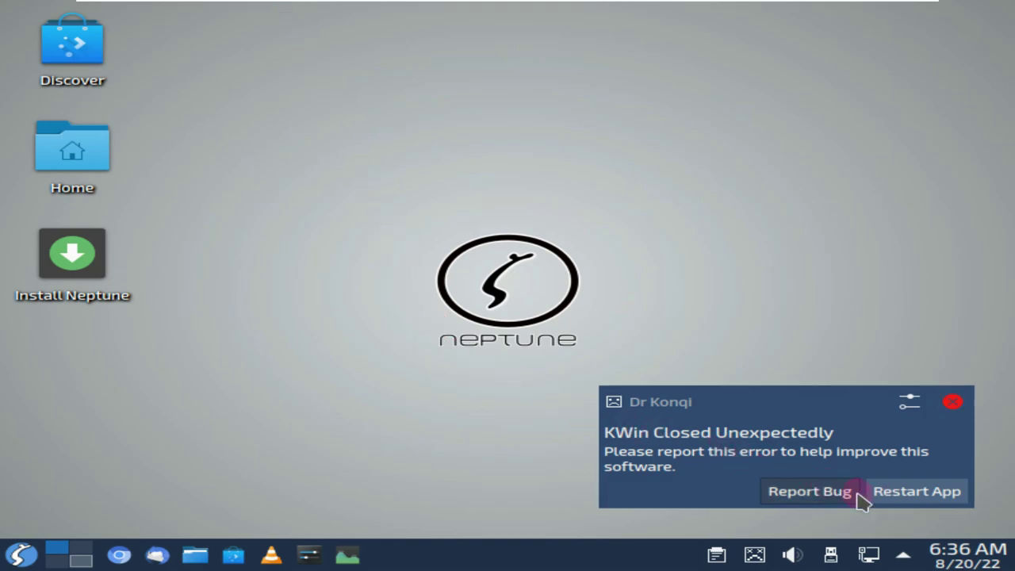
Restart the crashed KWin and view System Monitor's About information
click(891, 501)
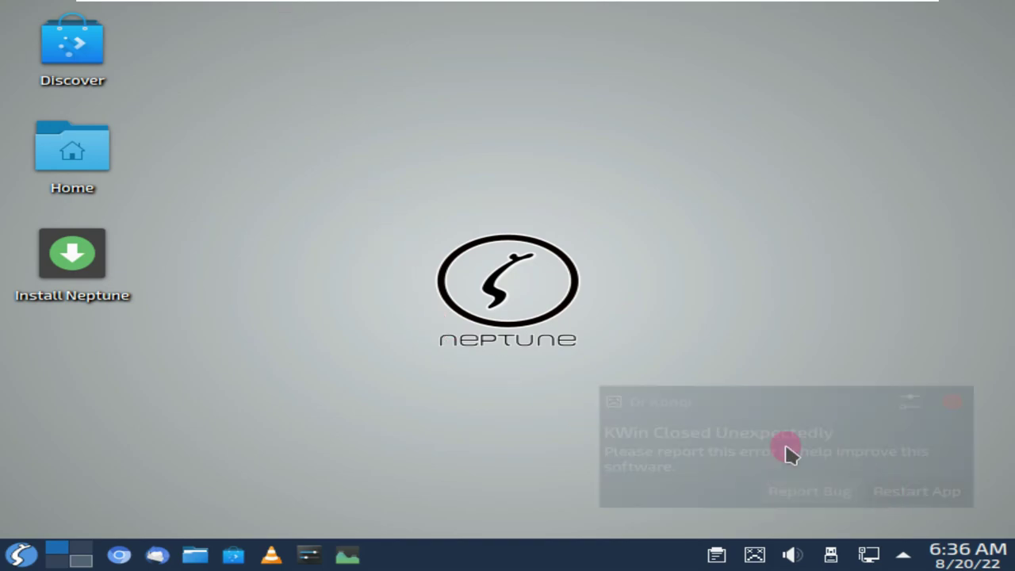
click(352, 557)
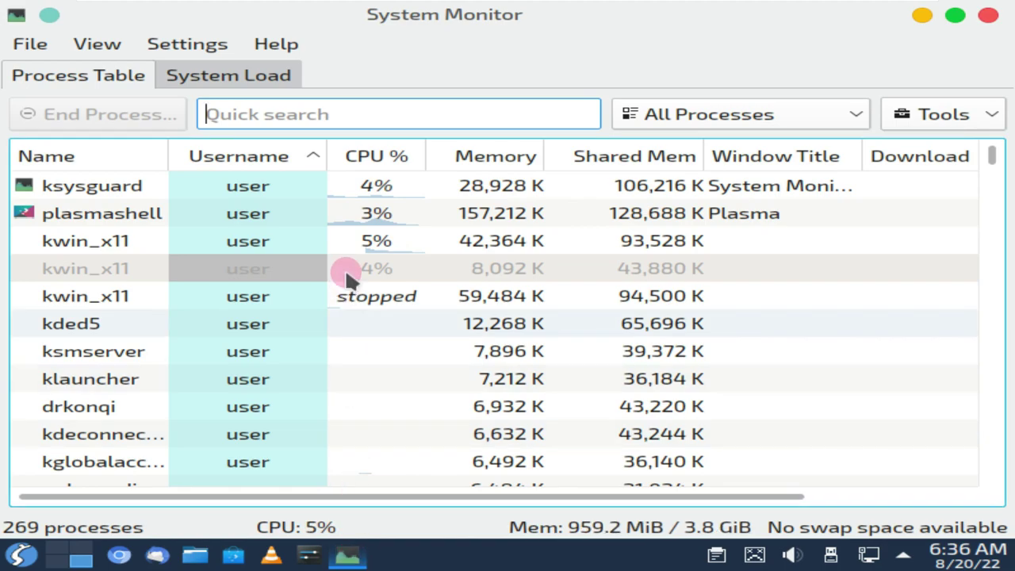
click(277, 48)
click(313, 229)
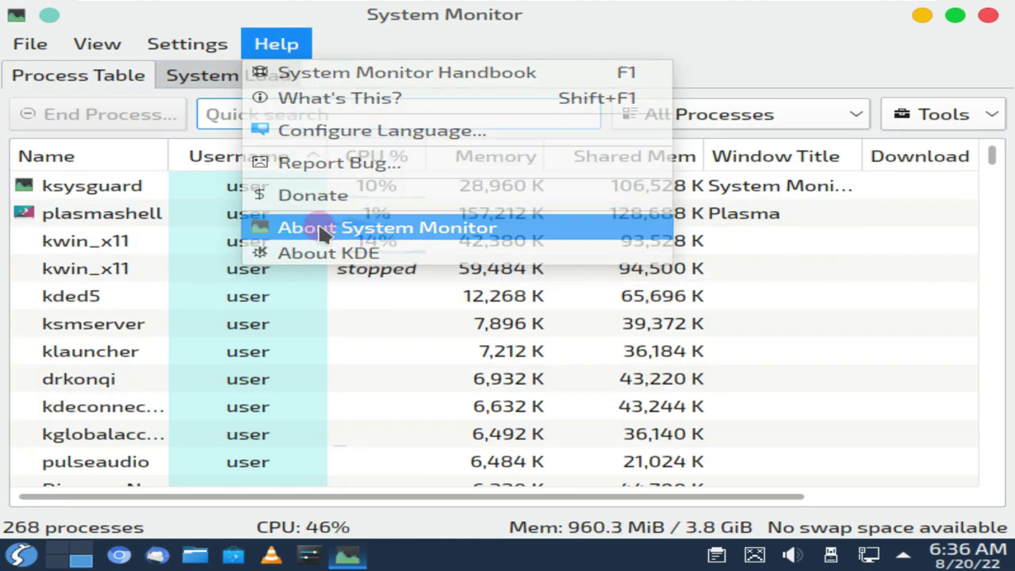
click(655, 349)
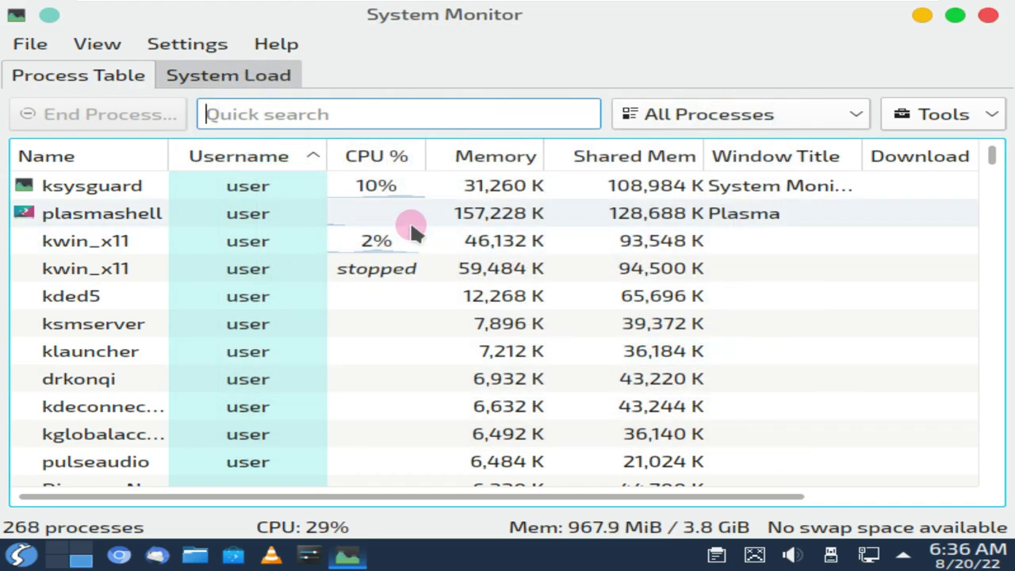
Scroll the process table of 268 processes down to the root processes
scroll(412, 226, down, 3)
scroll(411, 226, down, 3)
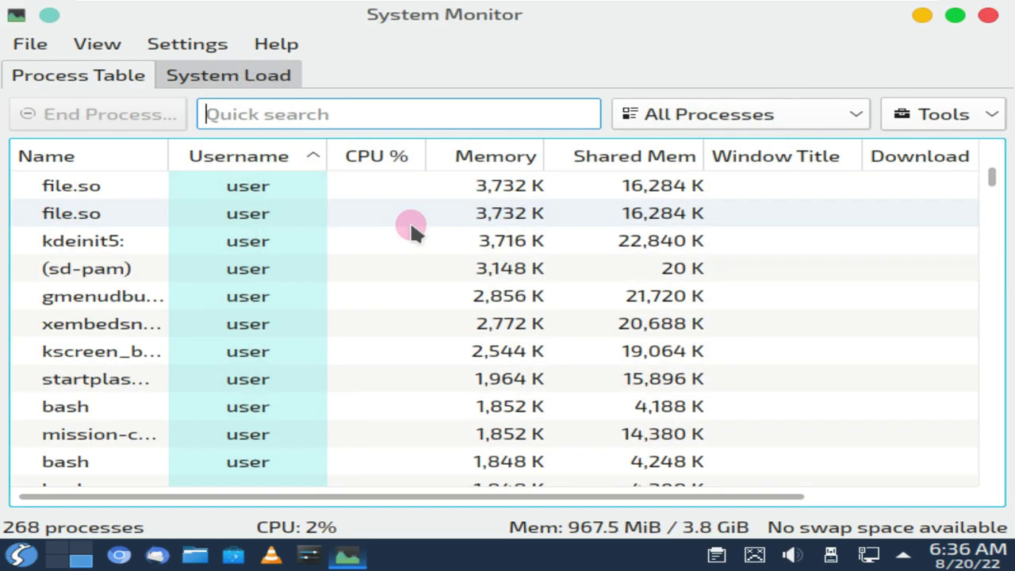
scroll(411, 225, down, 3)
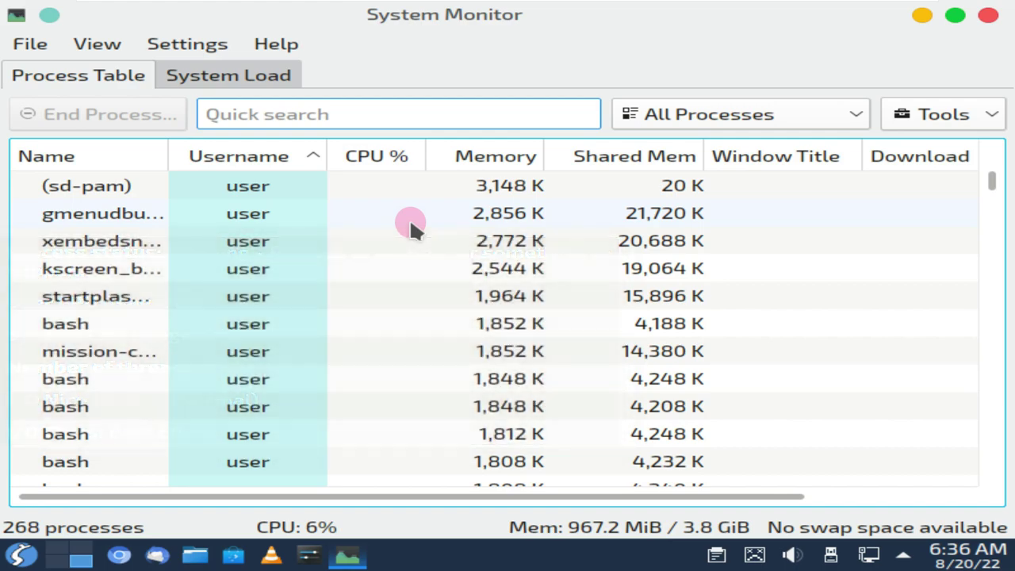
scroll(409, 217, down, 3)
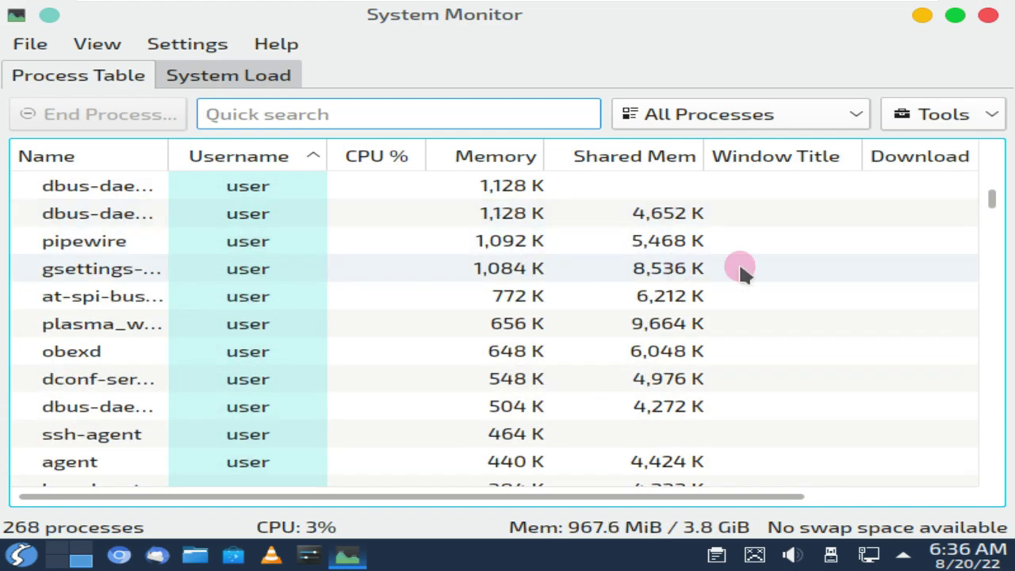
drag(991, 199, 991, 474)
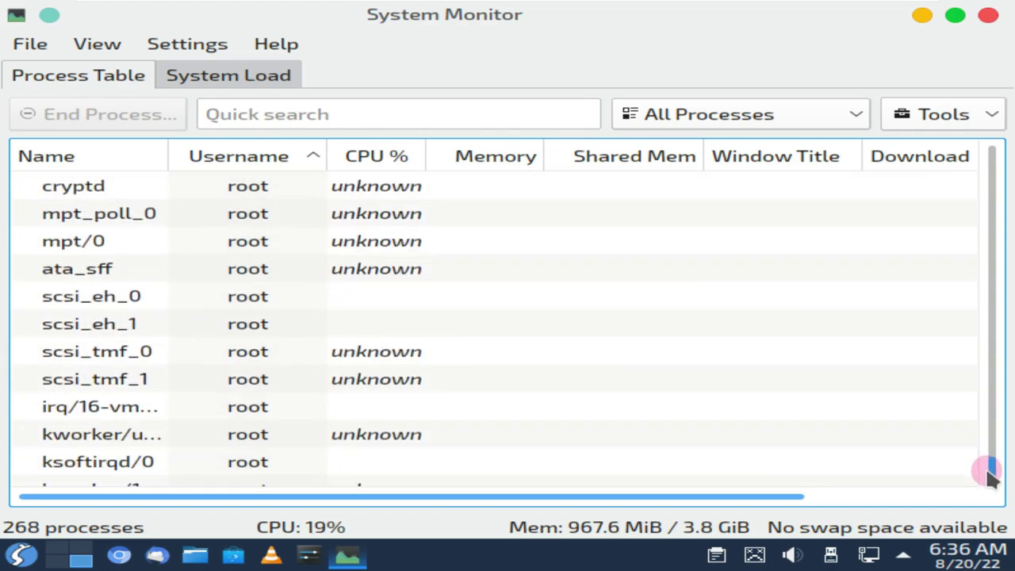
Switch to the System Load graphs, view About System Monitor again, and browse the View menu
click(285, 77)
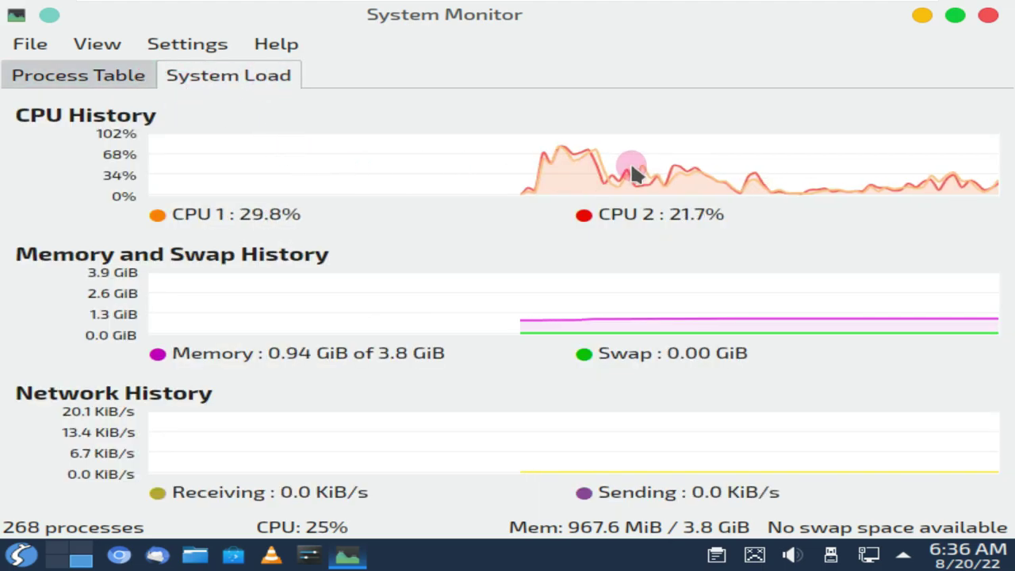
mouse_move(630, 169)
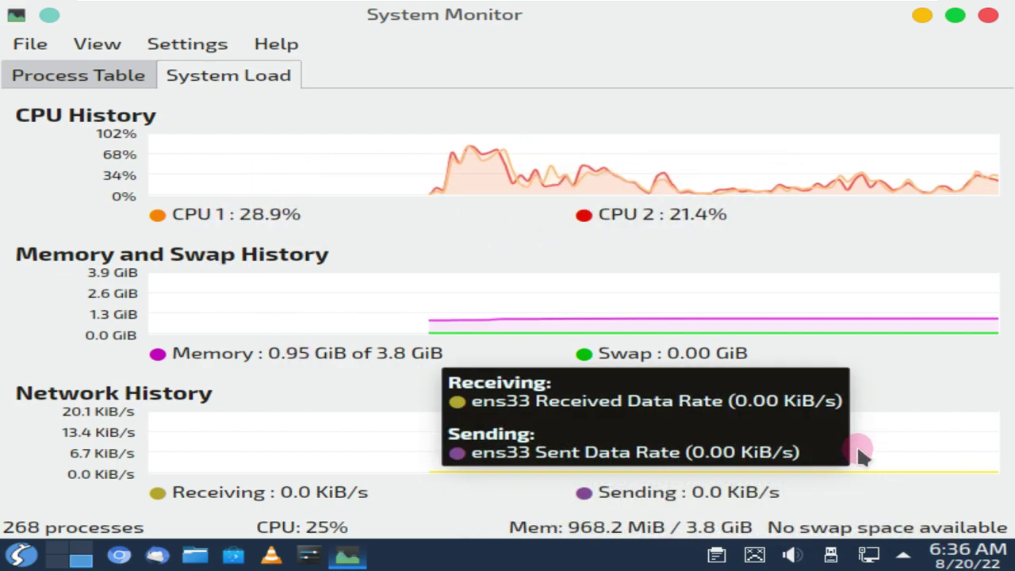
click(273, 47)
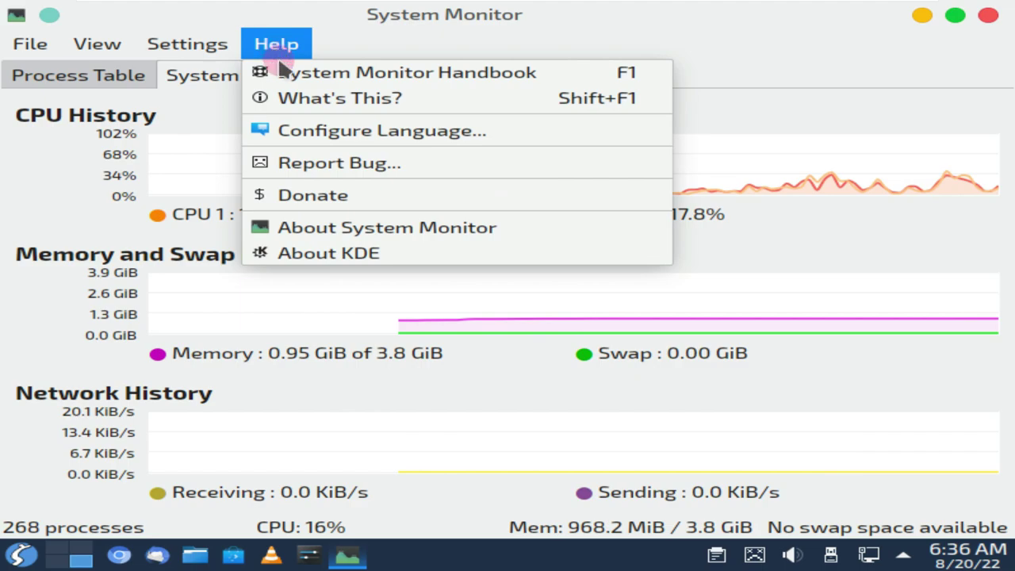
click(311, 227)
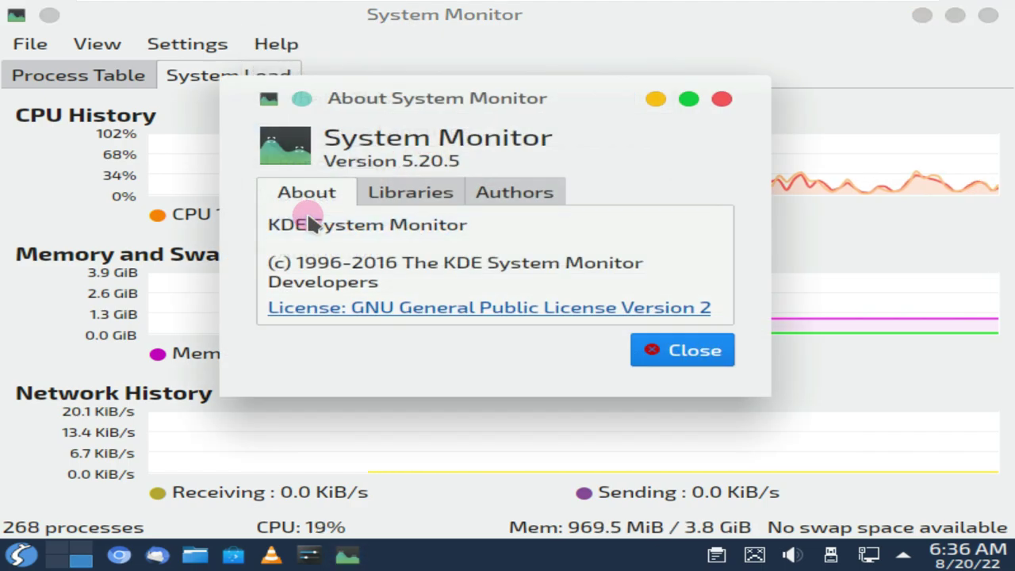
click(675, 356)
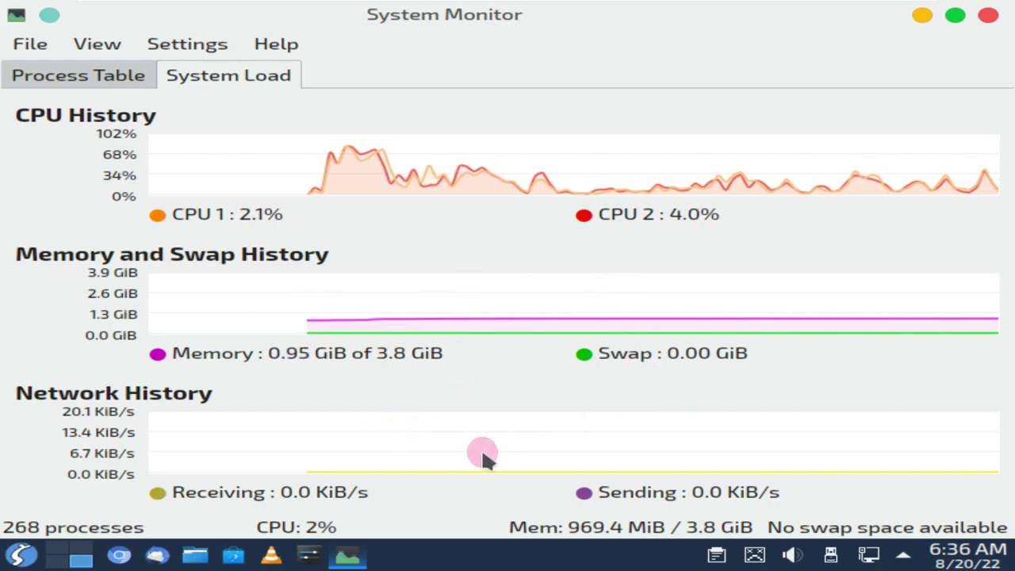
click(95, 45)
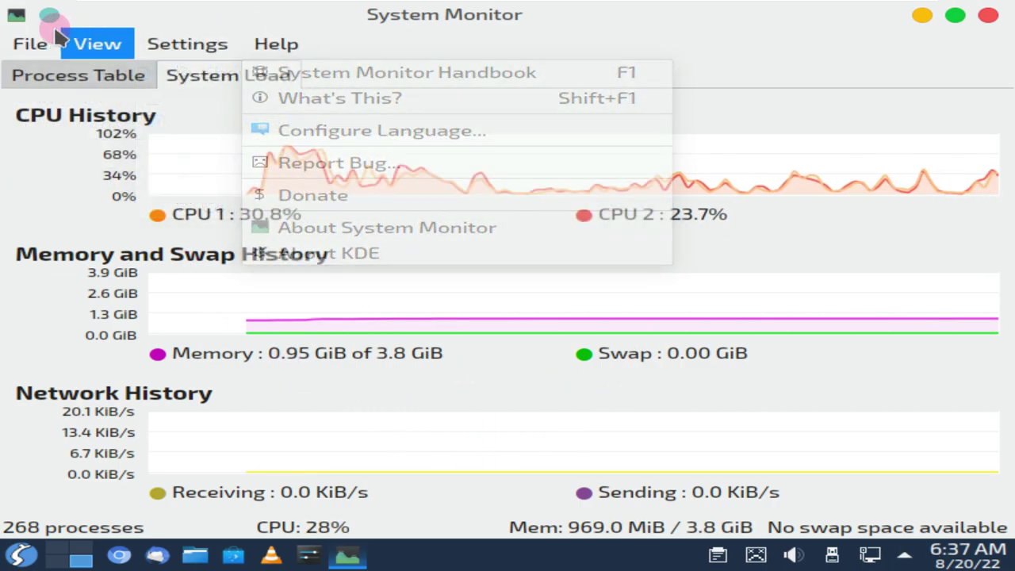
Quit System Monitor and open Konsole maximized from the application launcher
click(56, 155)
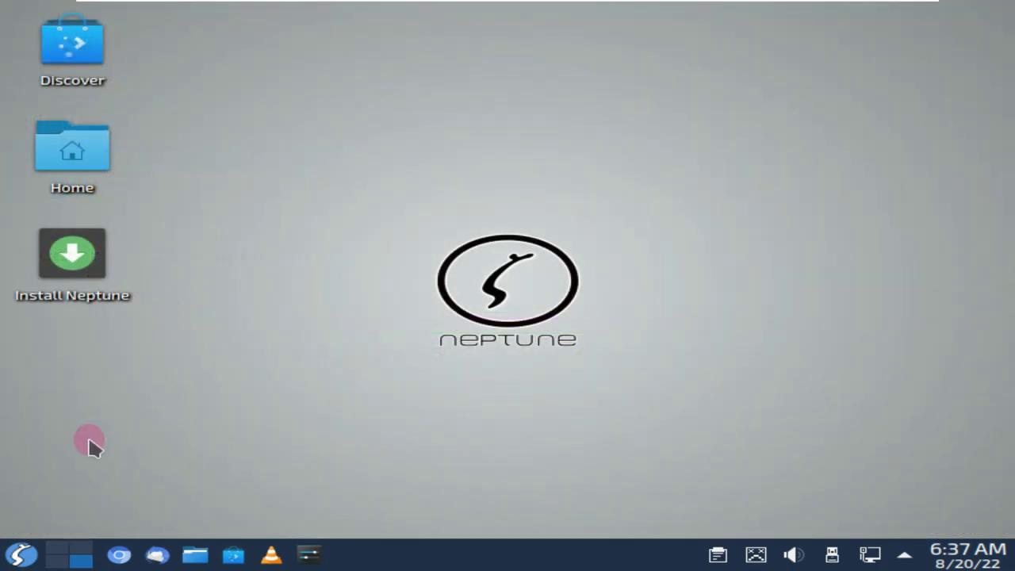
click(22, 555)
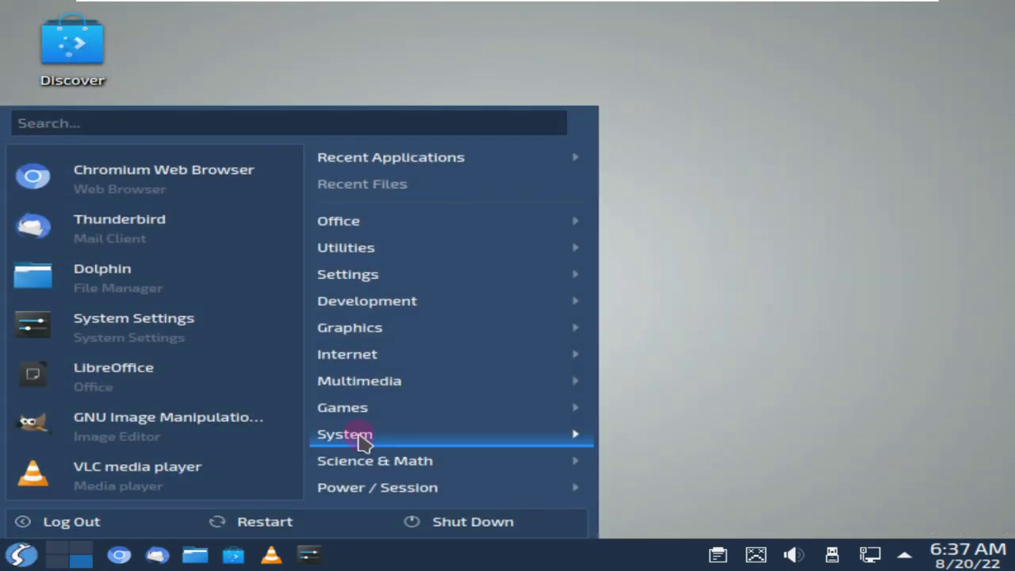
mouse_move(362, 439)
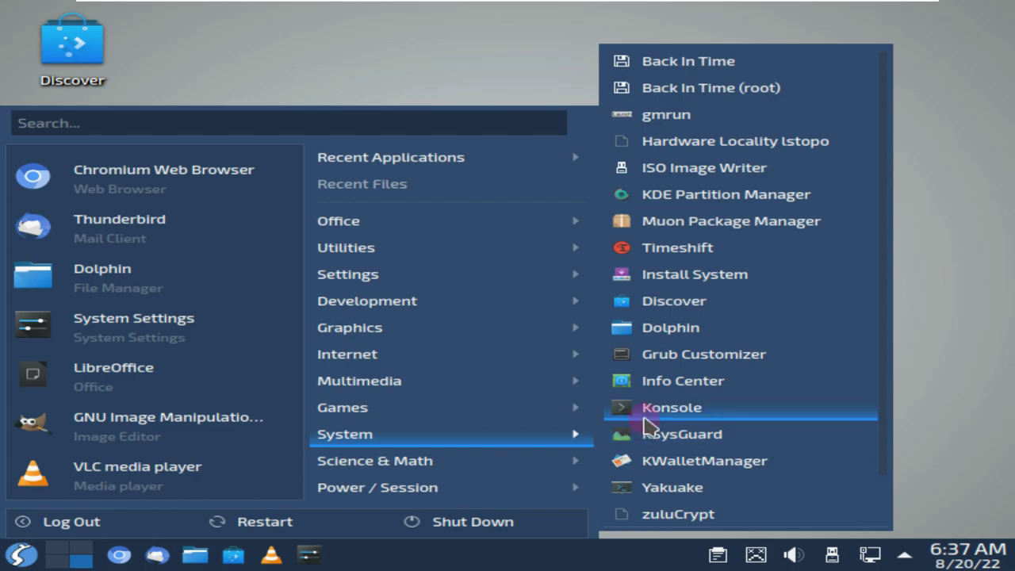
click(646, 409)
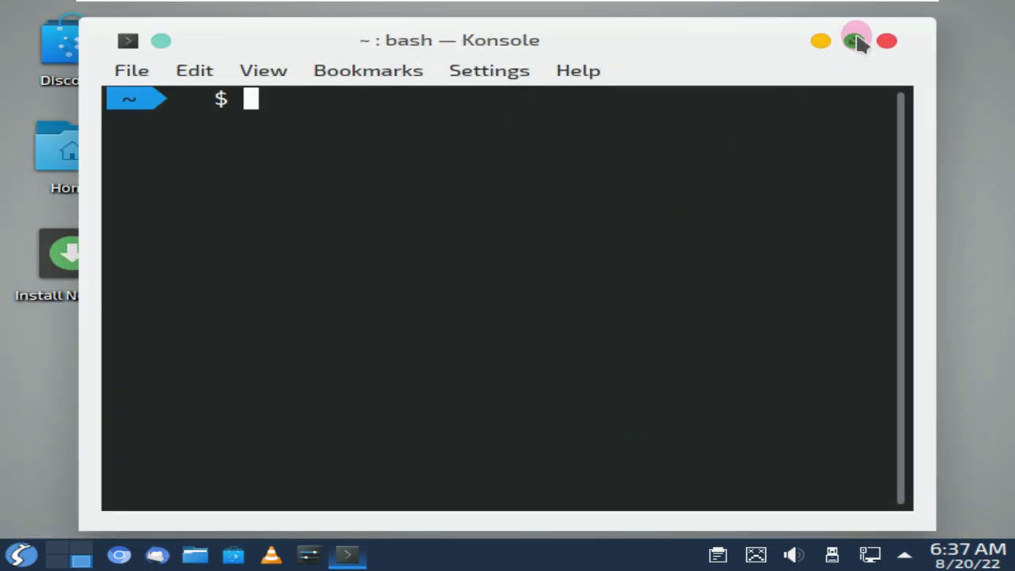
click(854, 40)
After failed neofetch and 'neofech' attempts, run 'sudo apt install neofetch' and confirm with y
text(ne)
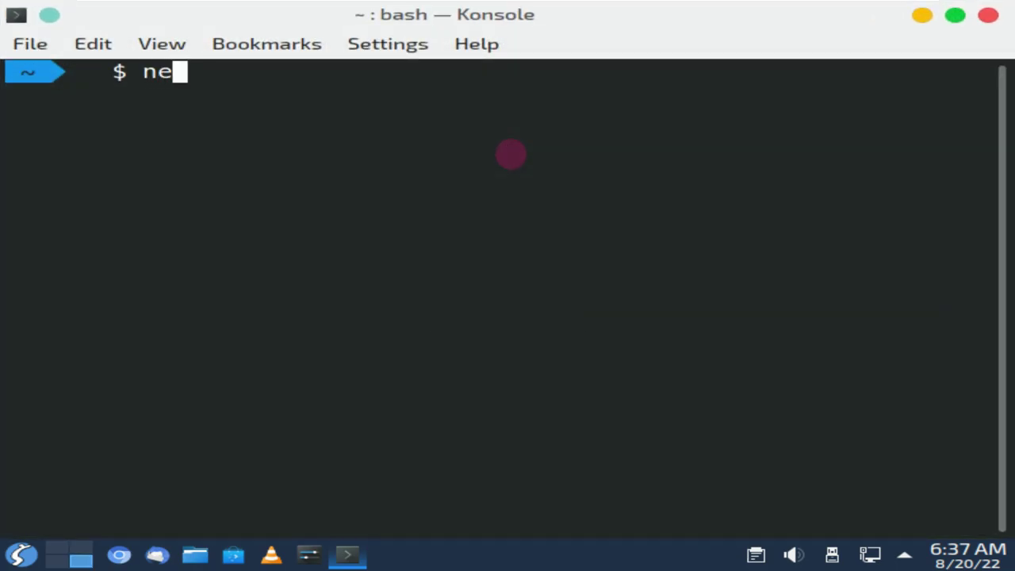
text(ofetch)
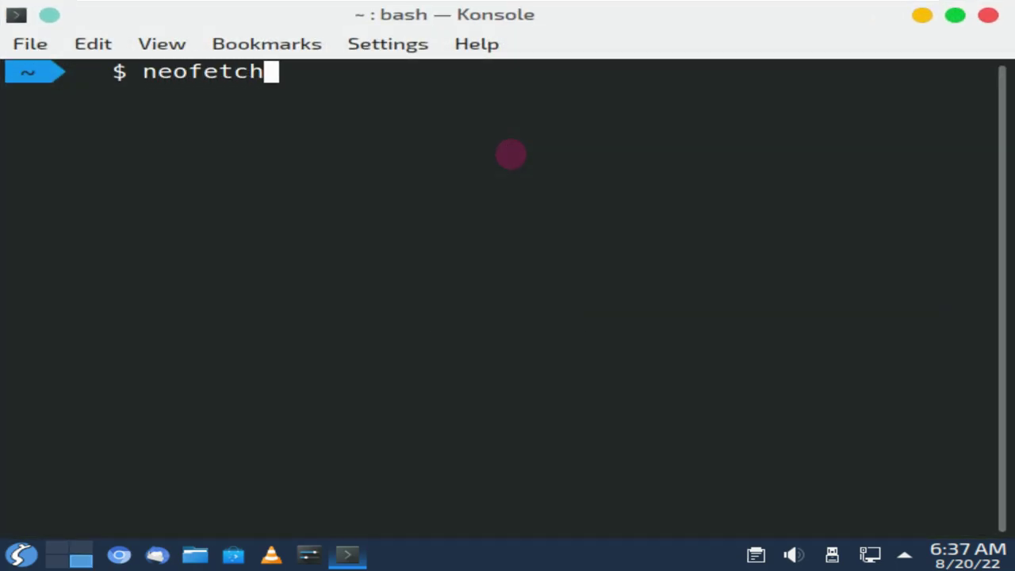
key(Return)
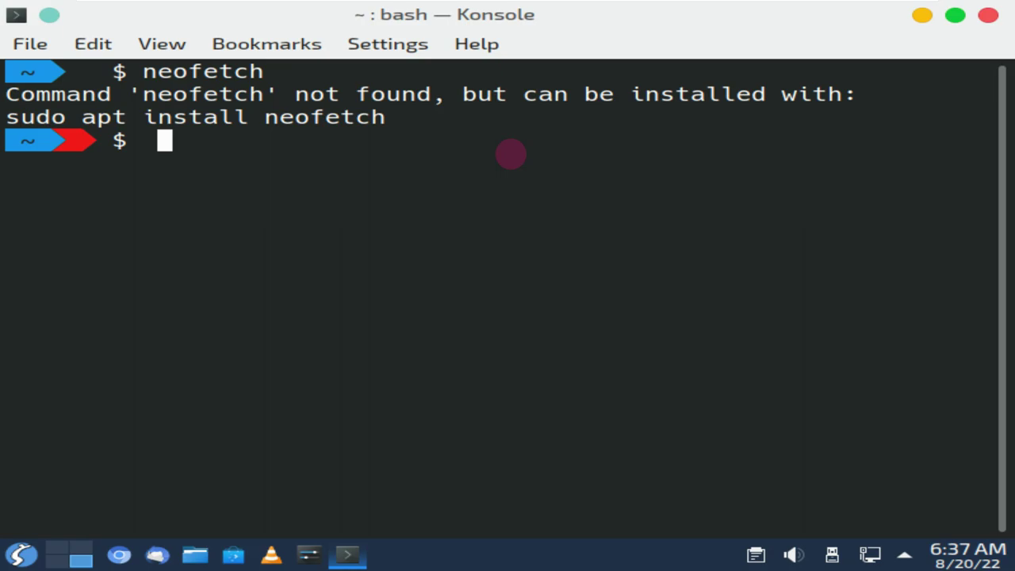
text(sudo apt install neofech)
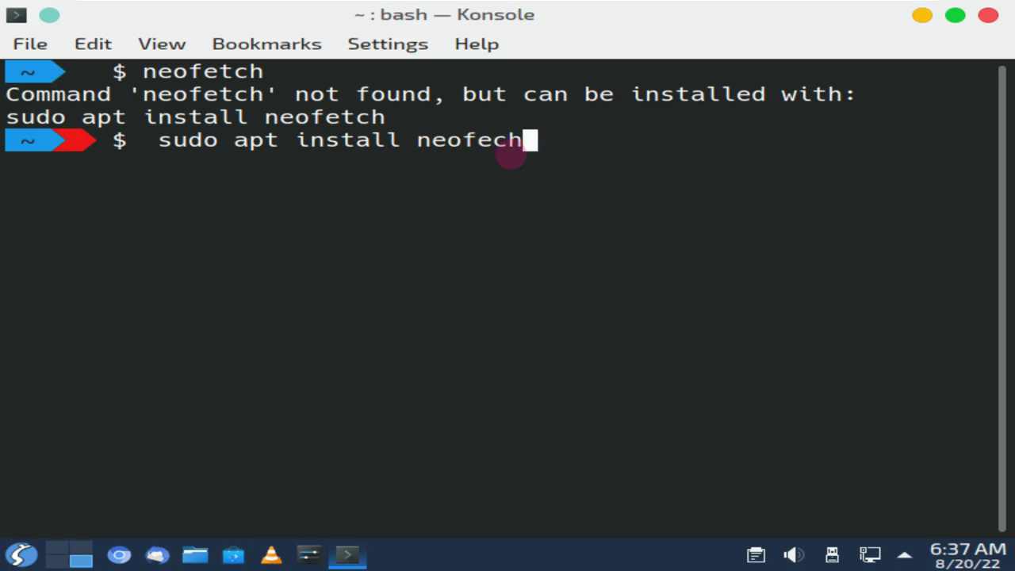
key(Return)
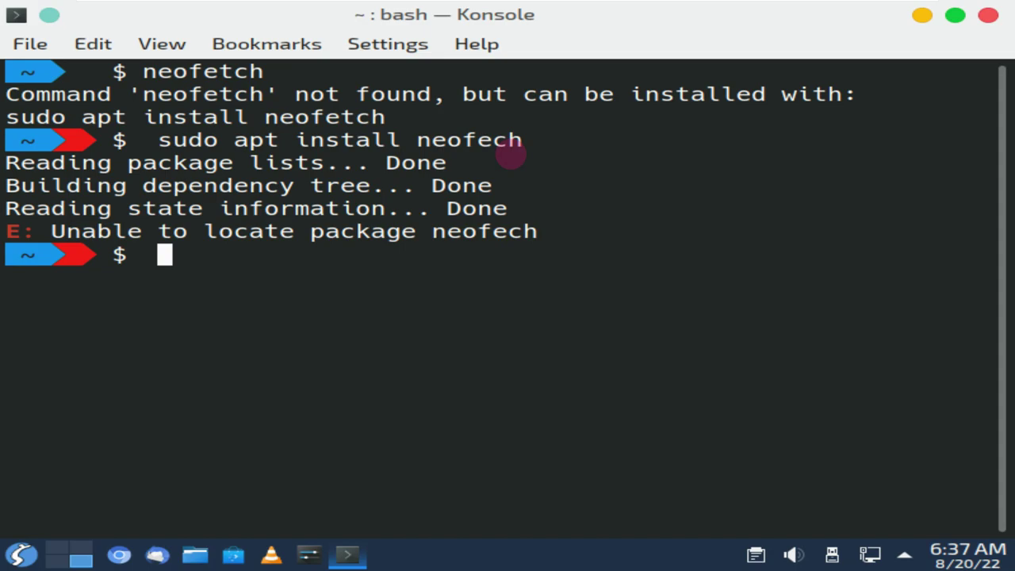
text(sudo a)
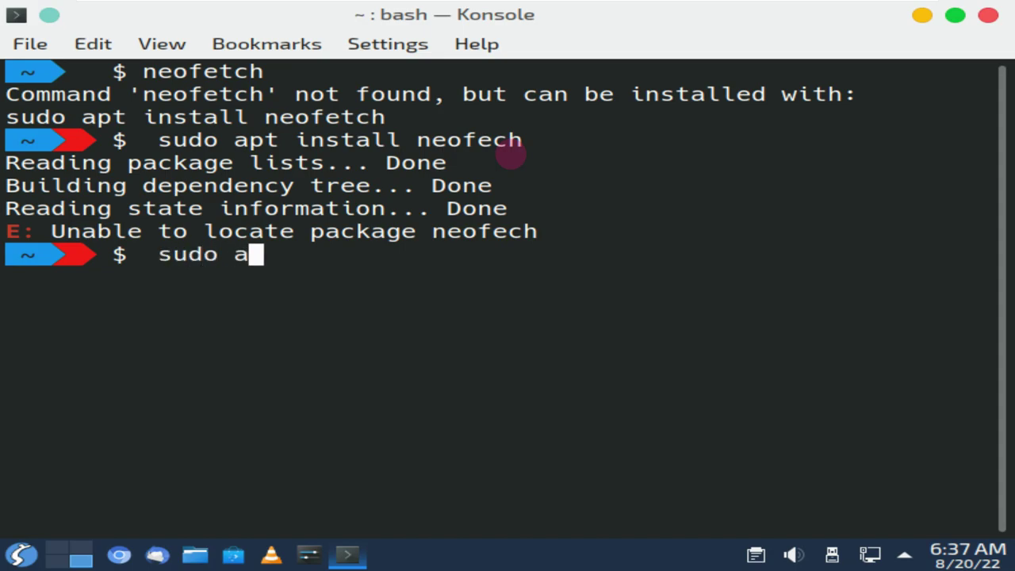
text(pt install)
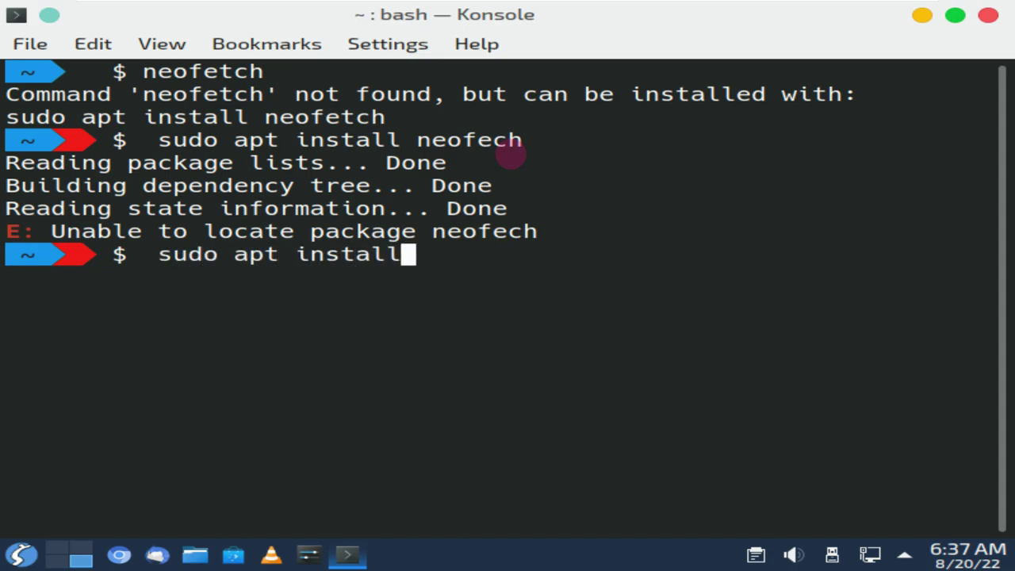
text( neofetch)
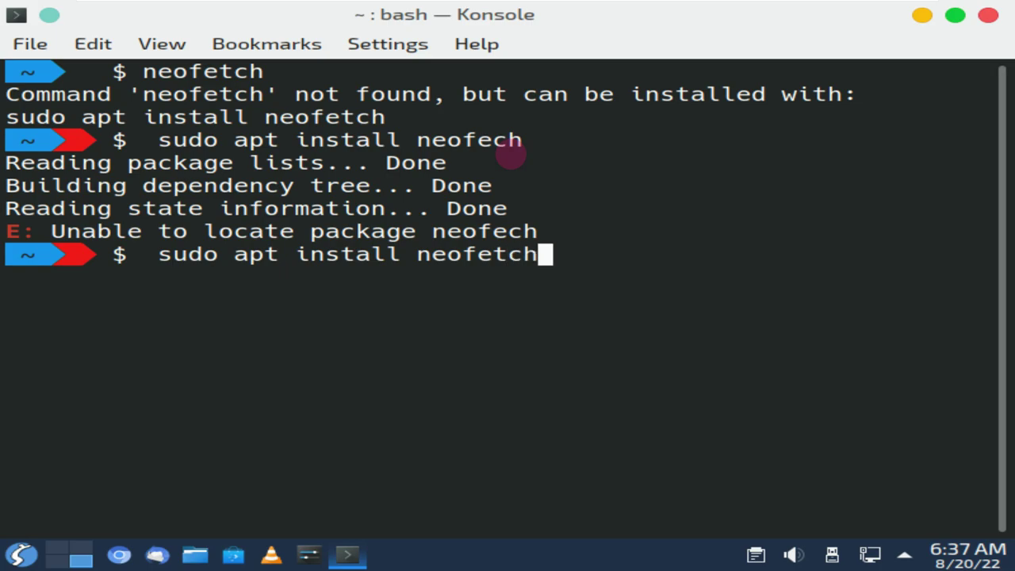
key(Return)
text(y)
key(Return)
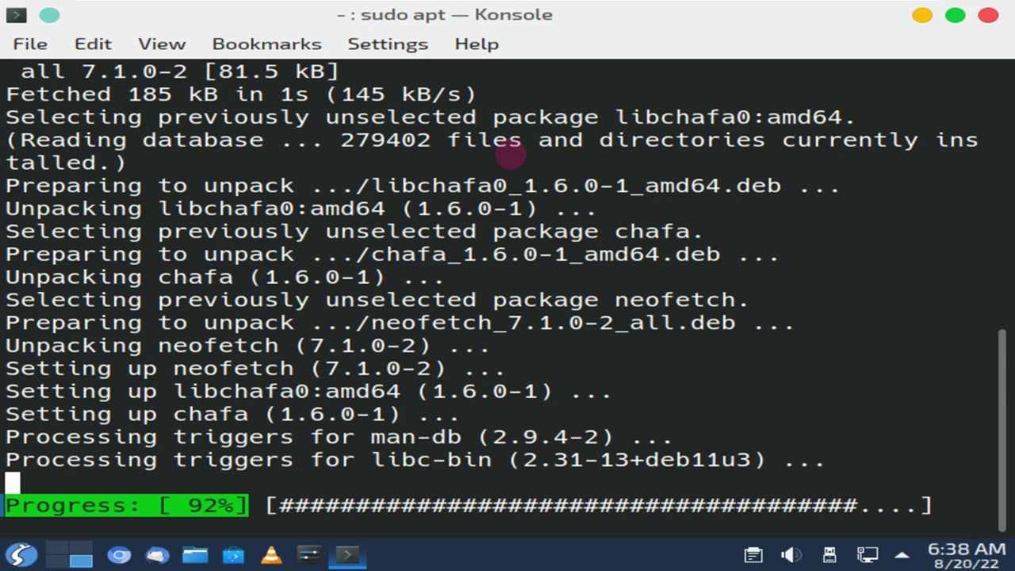
Run neofetch and highlight its Kernel and DE: Plasma 5.20.5 lines
text(neofetch)
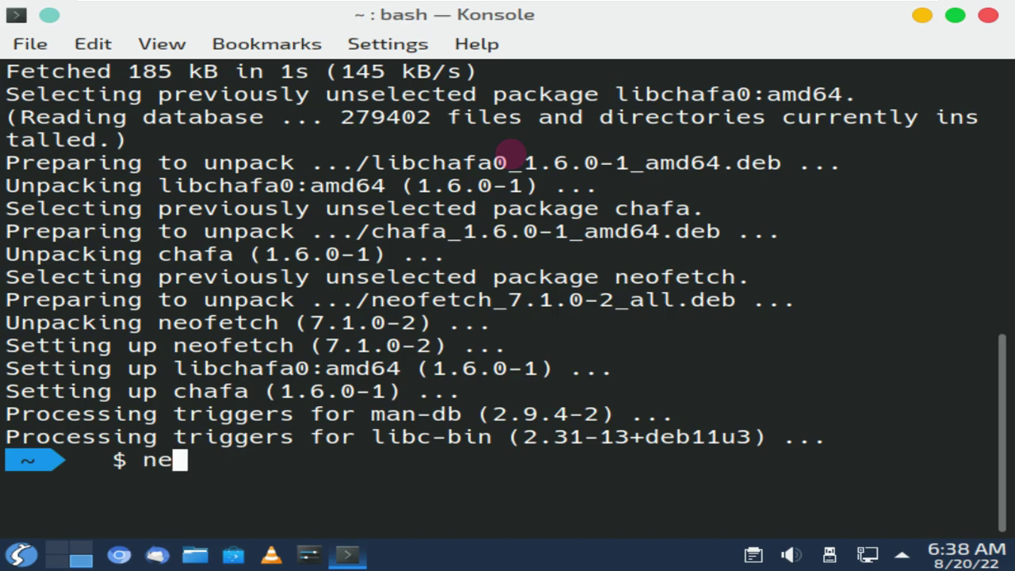
key(Return)
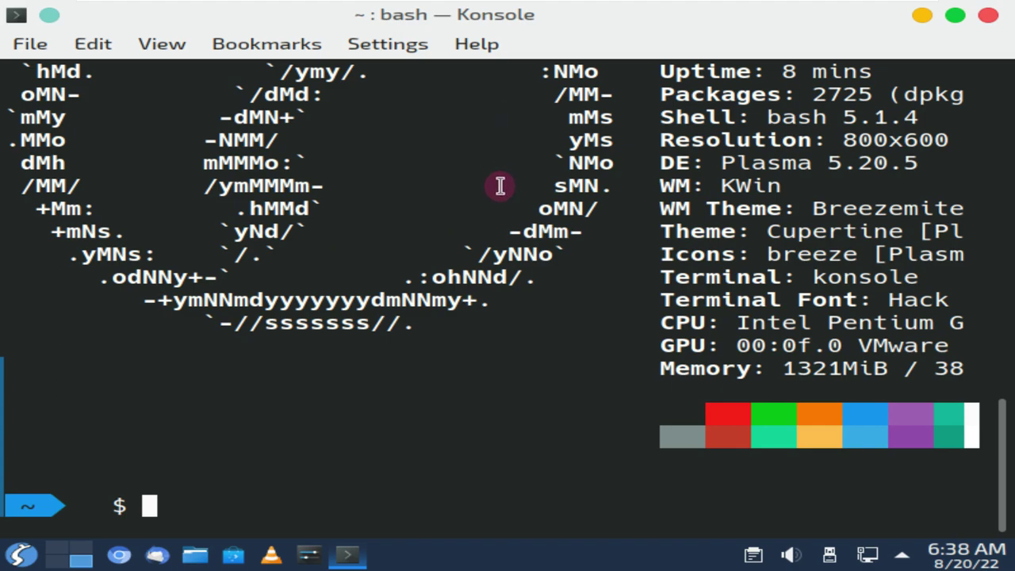
scroll(500, 186, up, 3)
scroll(491, 184, down, 2)
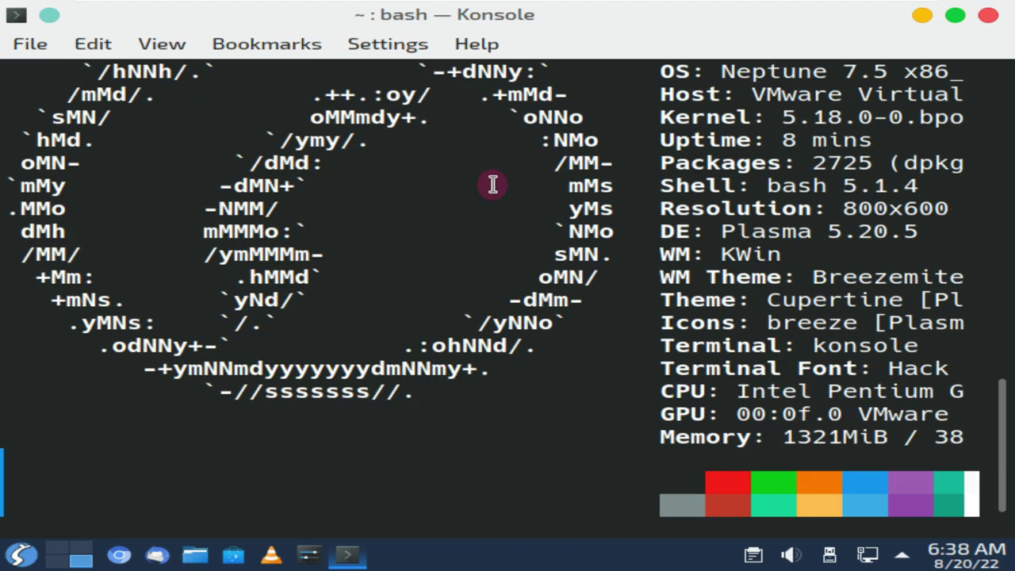
scroll(491, 183, up, 1)
drag(660, 186, 967, 185)
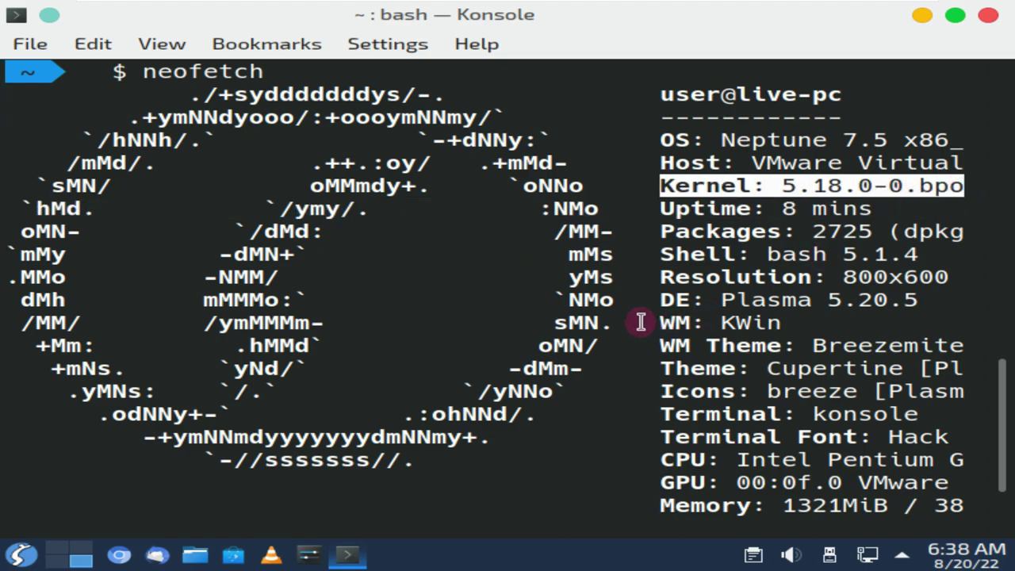
scroll(634, 313, down, 2)
drag(662, 163, 917, 163)
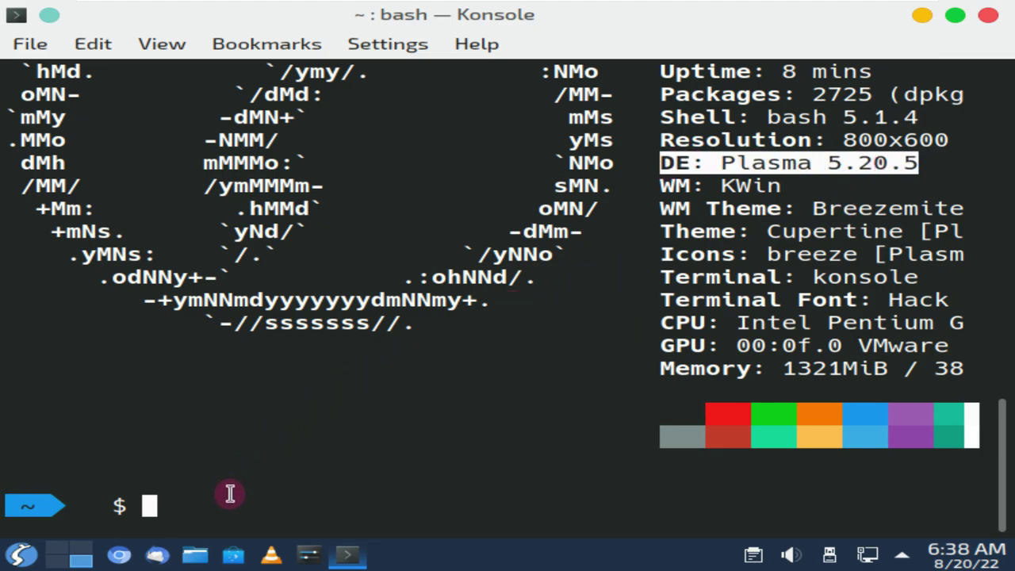
double_click(228, 500)
Run 'inxi -G' and 'cat /etc/issue' to show the VMware SVGA II adapter and Neptune 7.5
text(inxi -G)
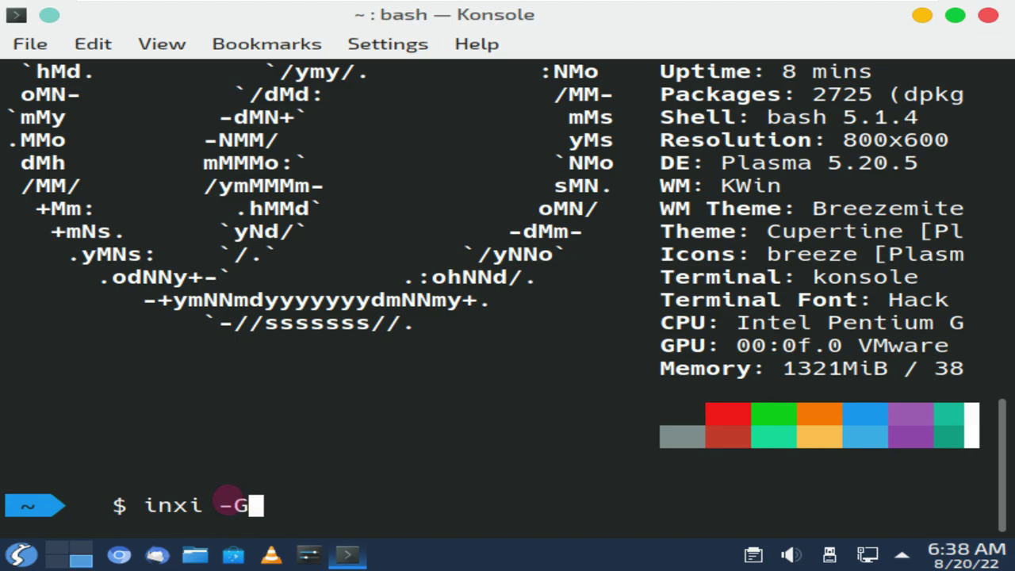
key(Return)
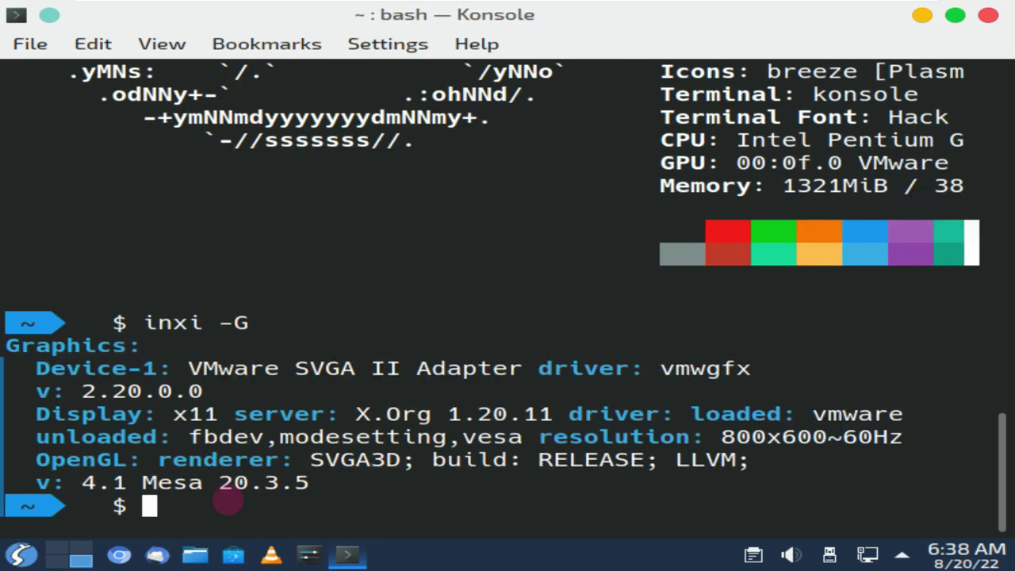
text(cat /etc/issue)
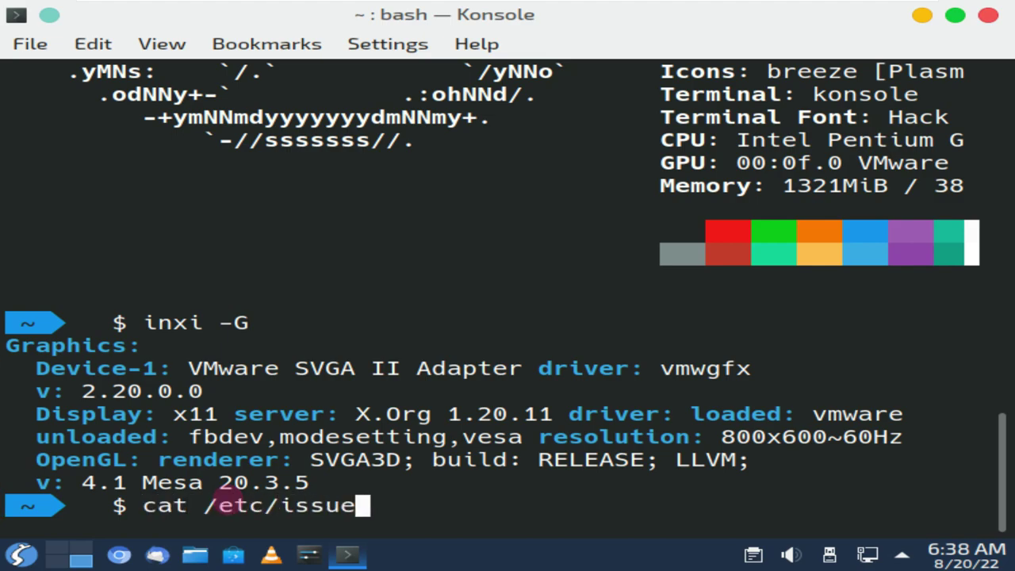
key(Return)
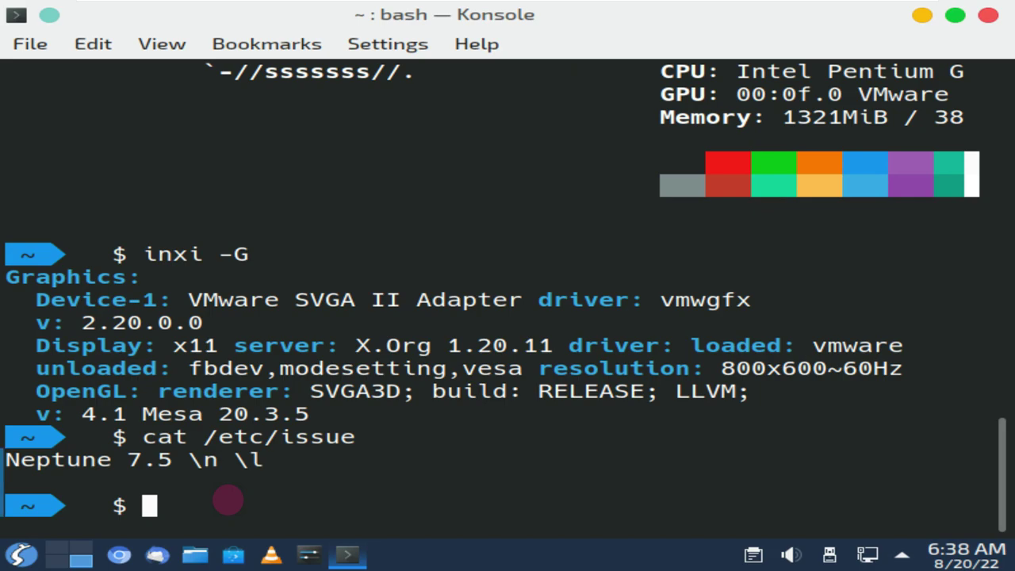
Run htop in tree view (F5) and scroll through the process tree
text(htop)
key(Return)
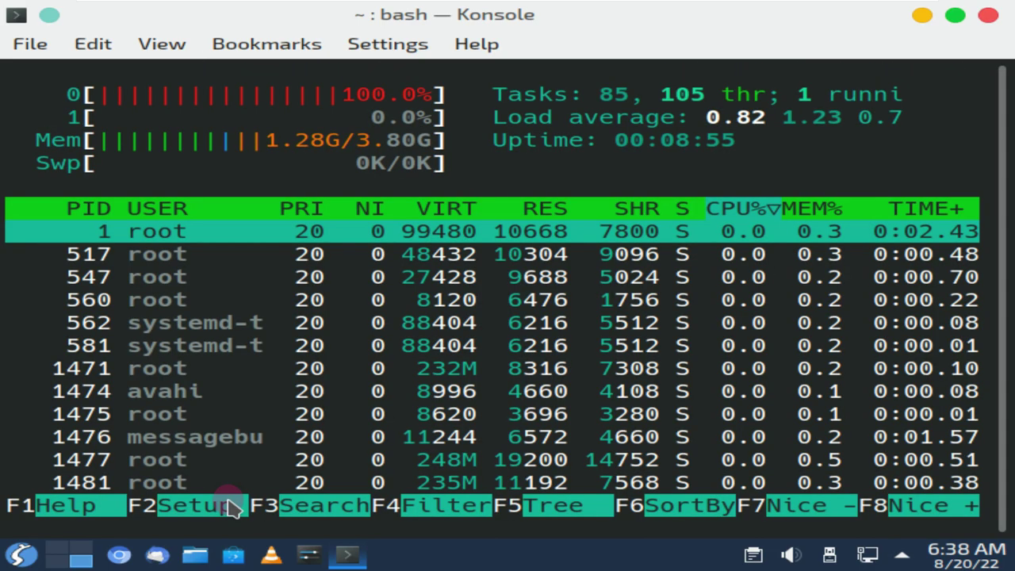
key(F5)
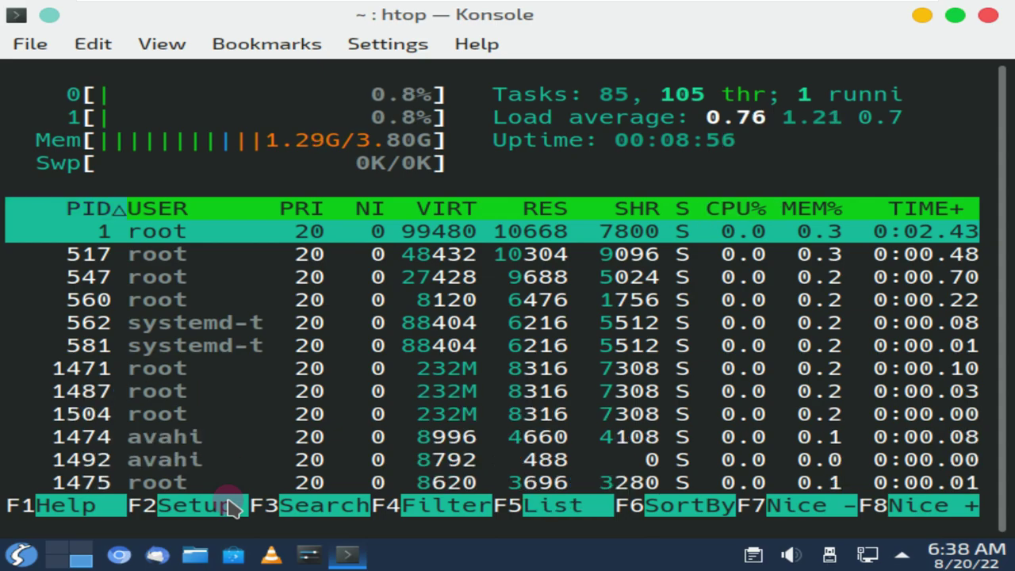
scroll(393, 368, down, 2)
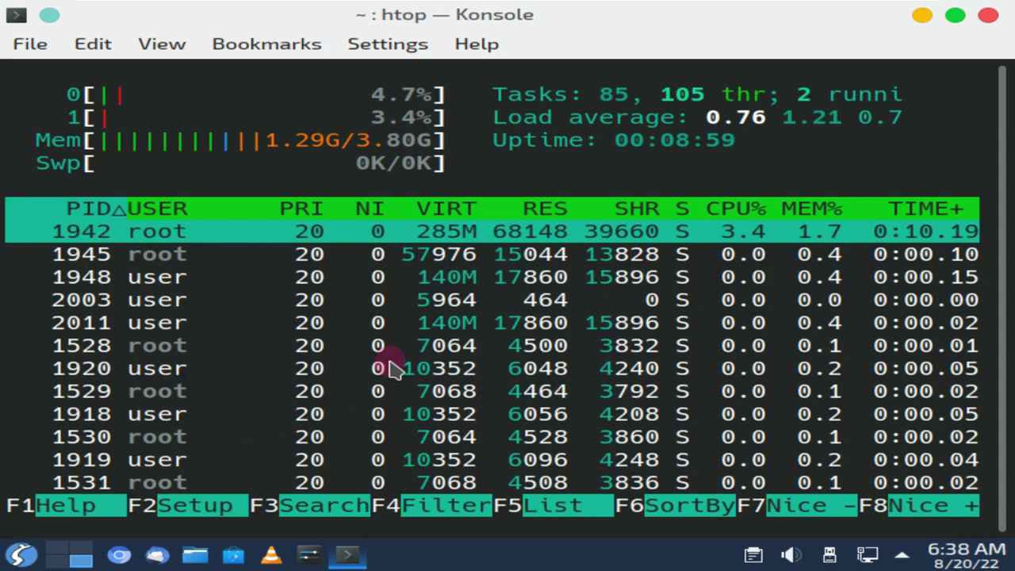
scroll(392, 368, down, 1)
scroll(393, 367, down, 4)
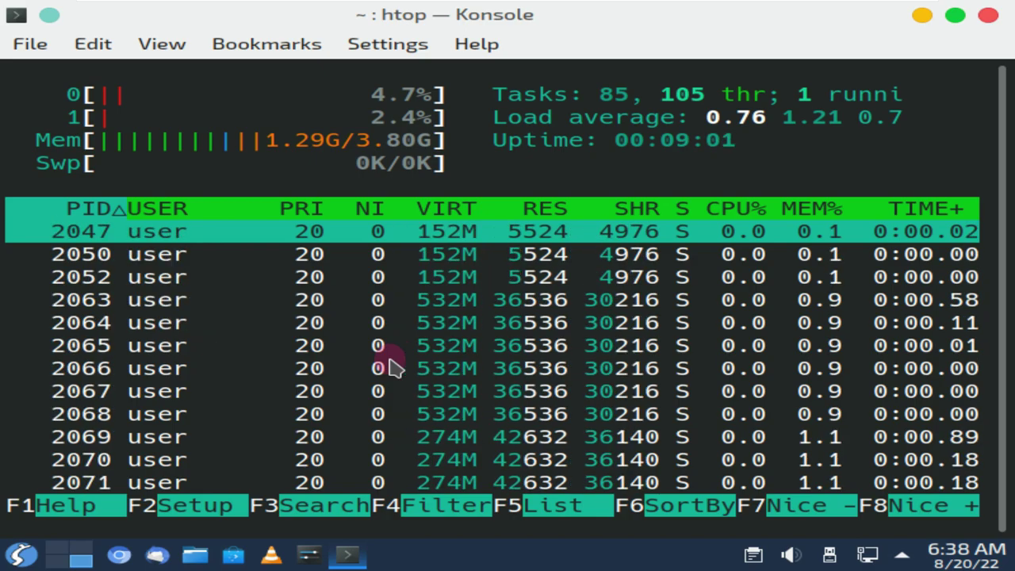
scroll(392, 367, down, 1)
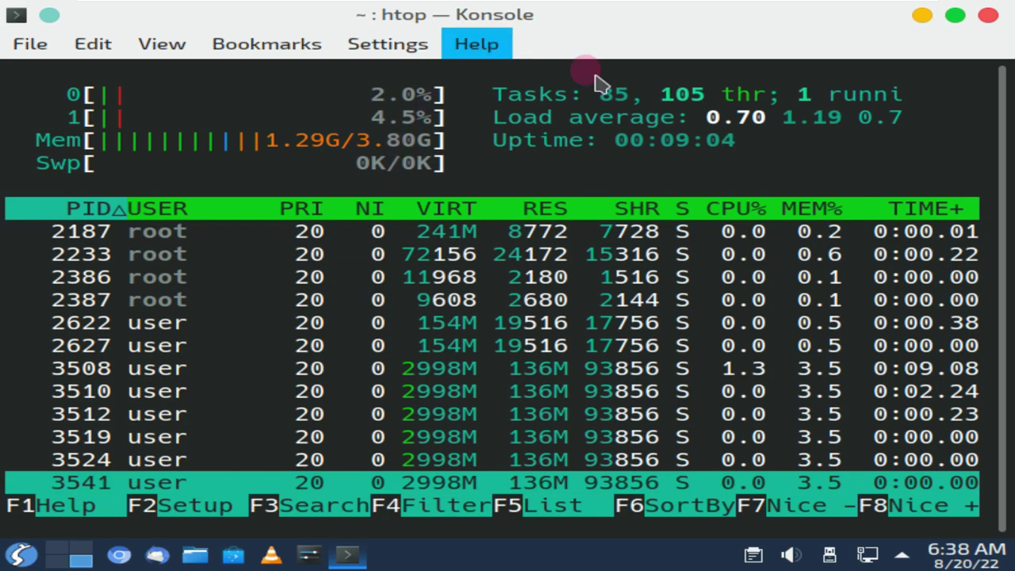
View Konsole's About information, then close the terminal despite htop still running
click(477, 44)
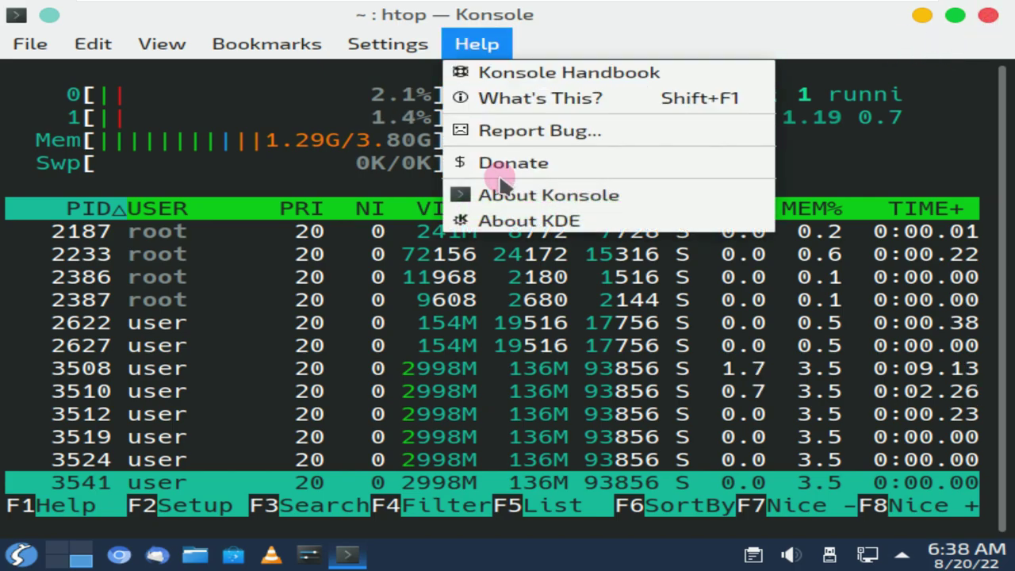
click(498, 195)
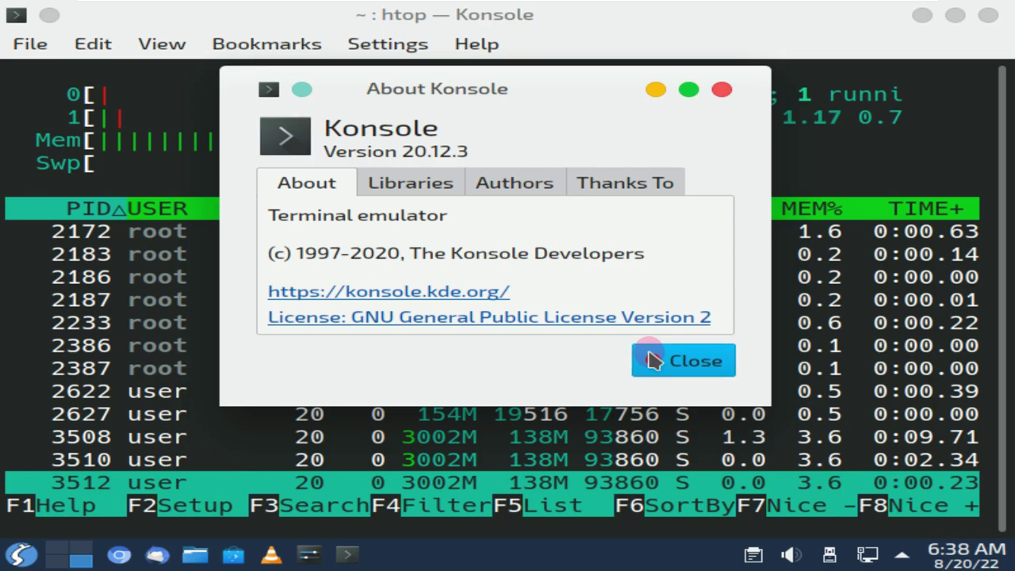
click(650, 360)
click(987, 17)
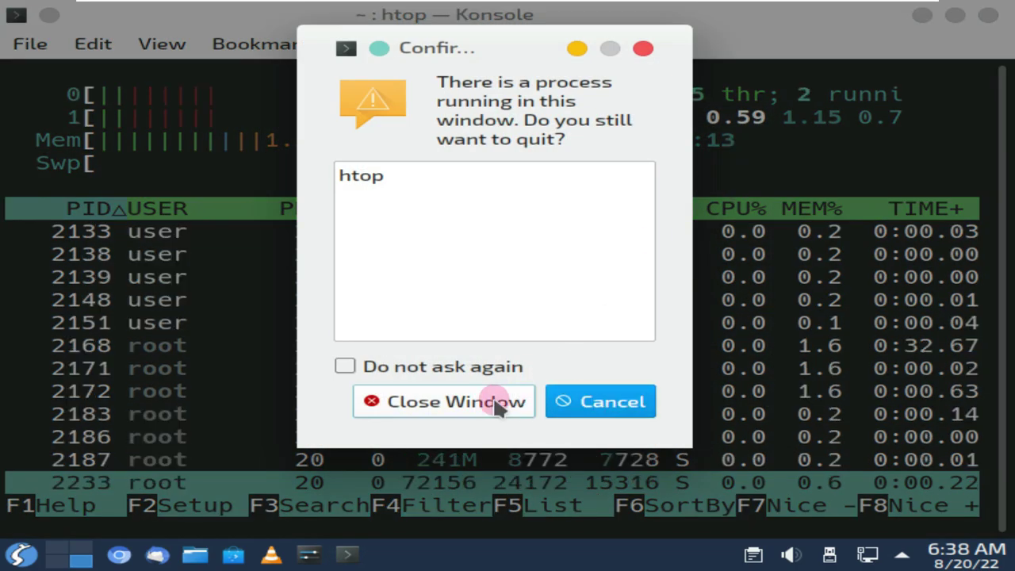
click(498, 402)
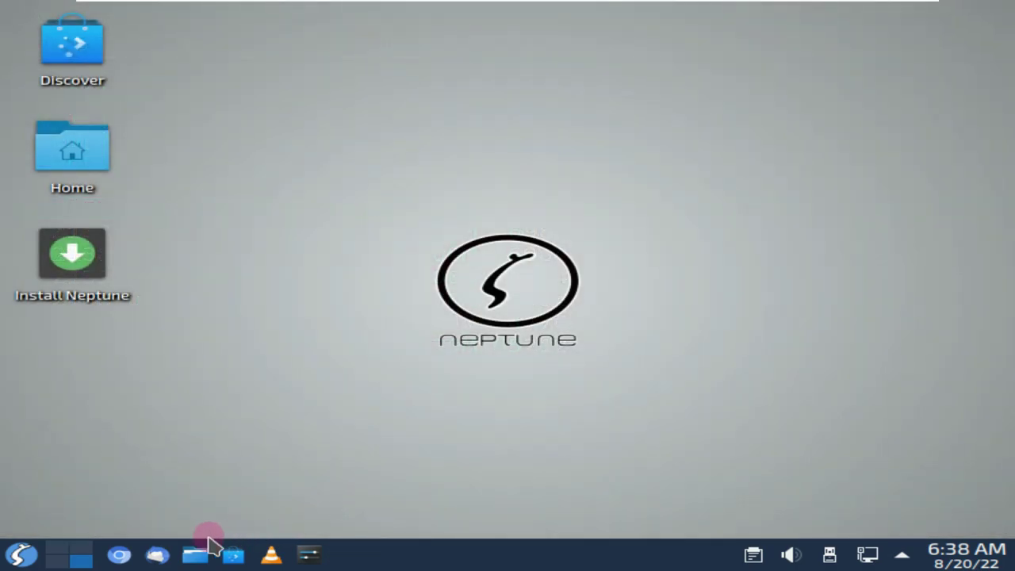
Launch Chromium to load neptuneos.com
click(20, 555)
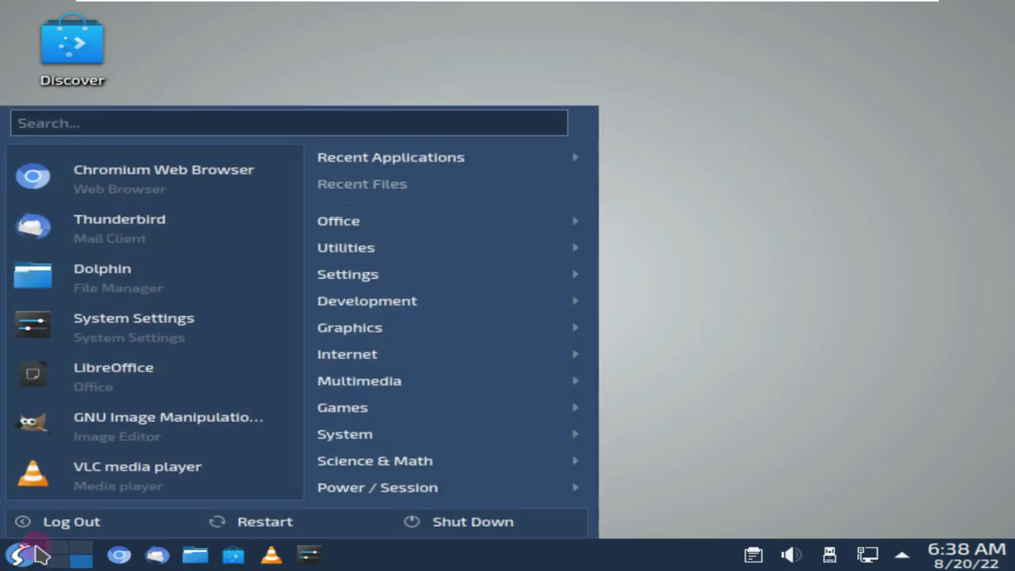
mouse_move(370, 475)
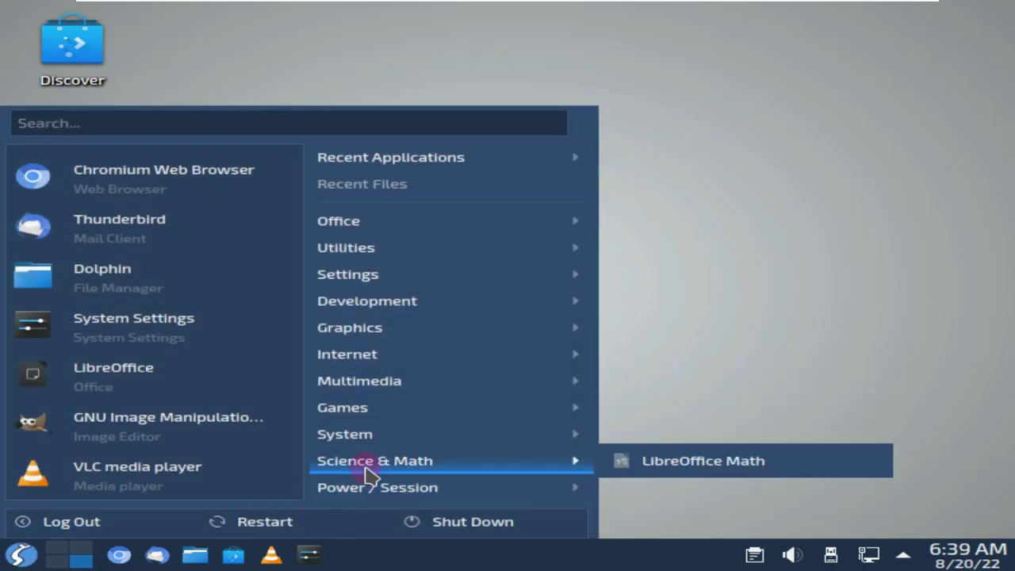
mouse_move(379, 441)
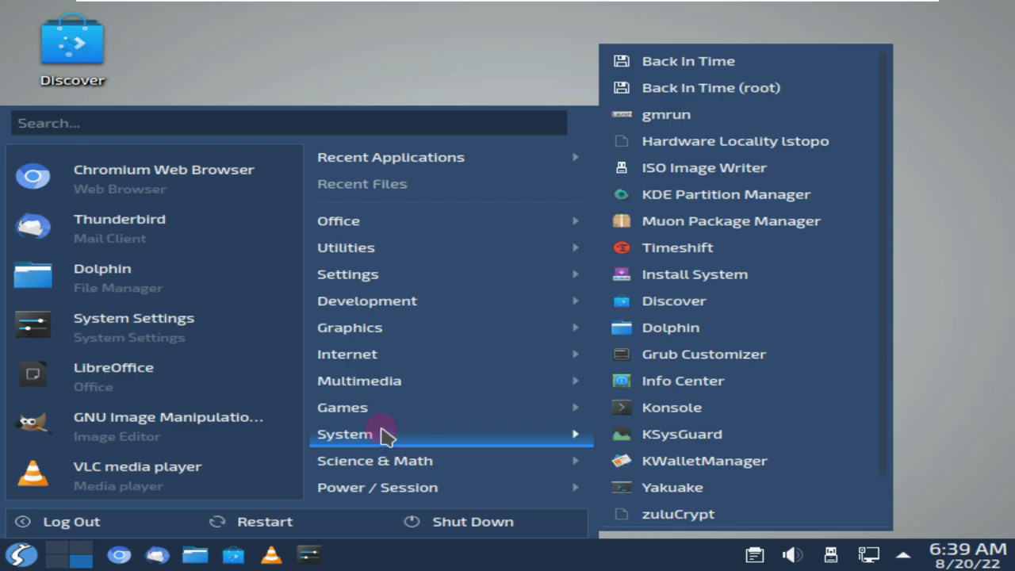
mouse_move(389, 411)
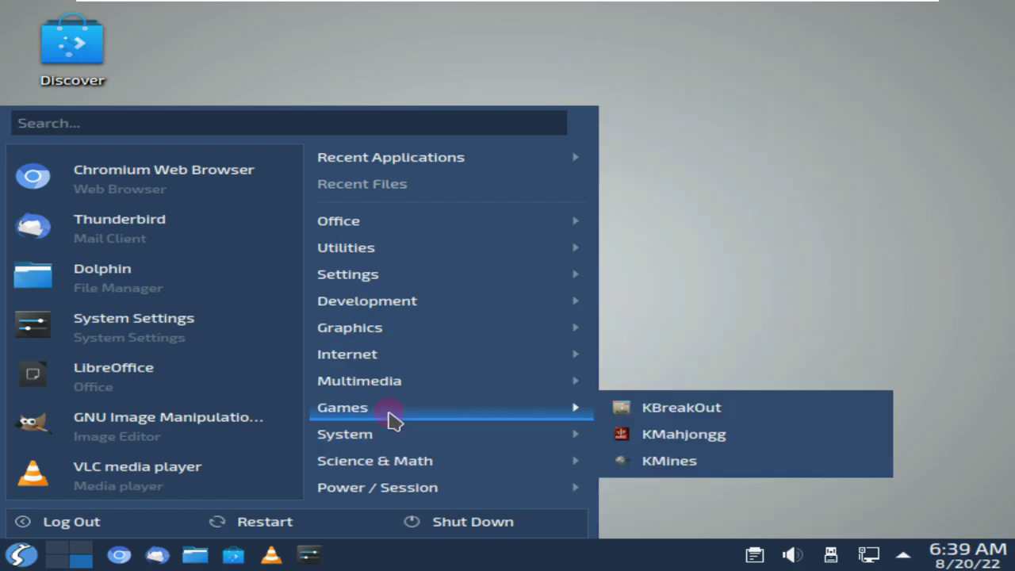
mouse_move(402, 389)
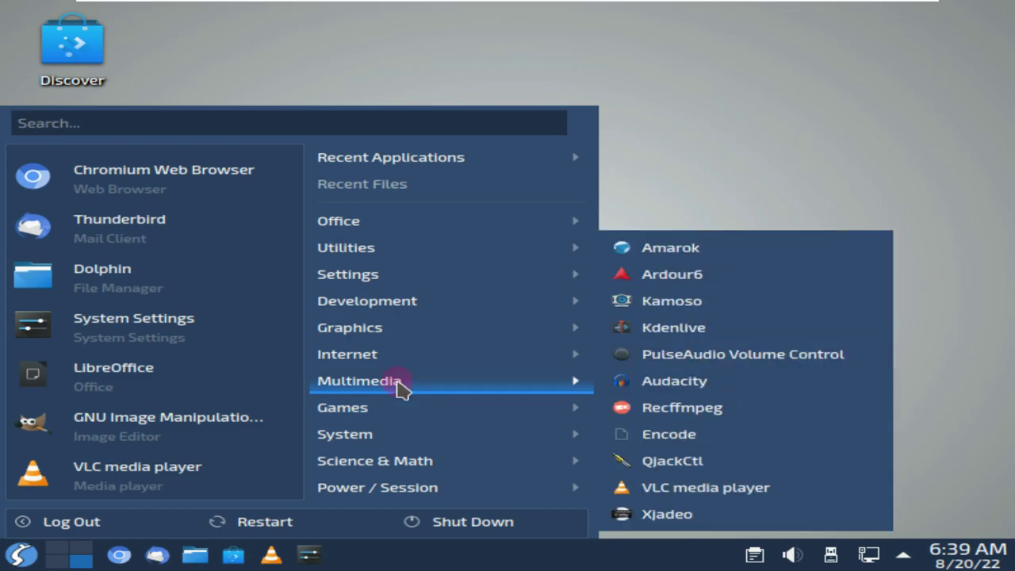
mouse_move(410, 366)
mouse_move(421, 337)
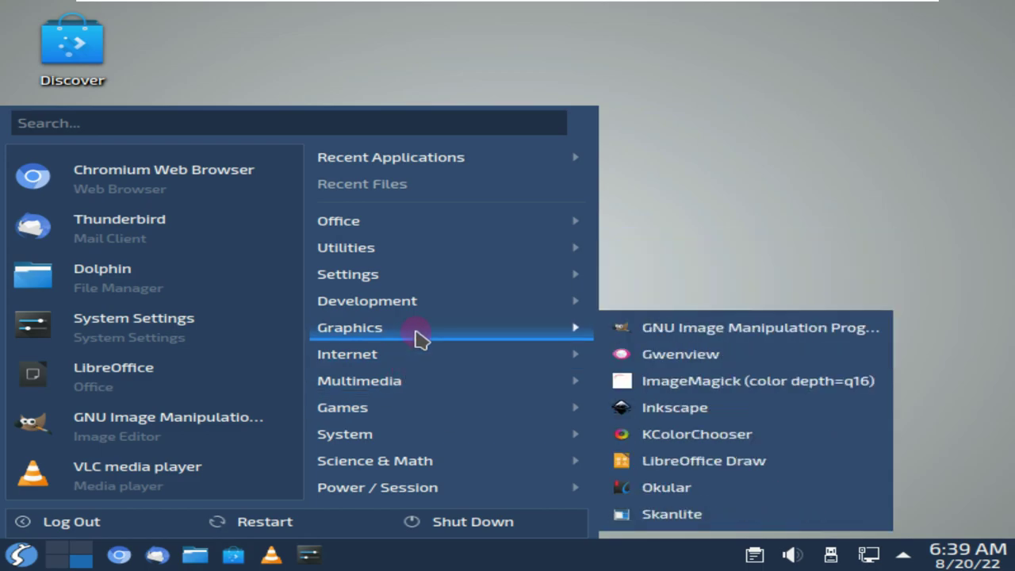
mouse_move(428, 320)
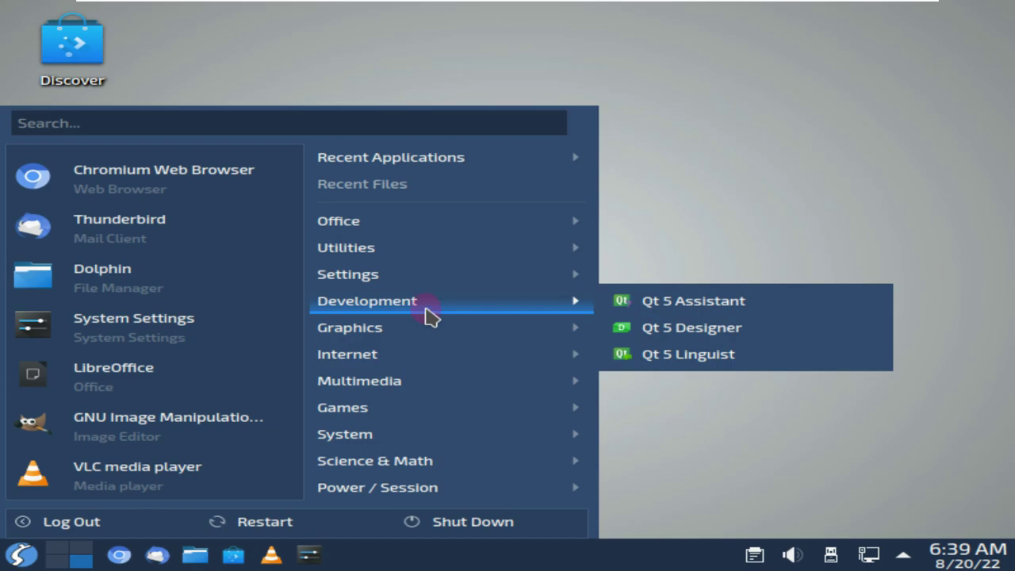
mouse_move(434, 286)
mouse_move(433, 257)
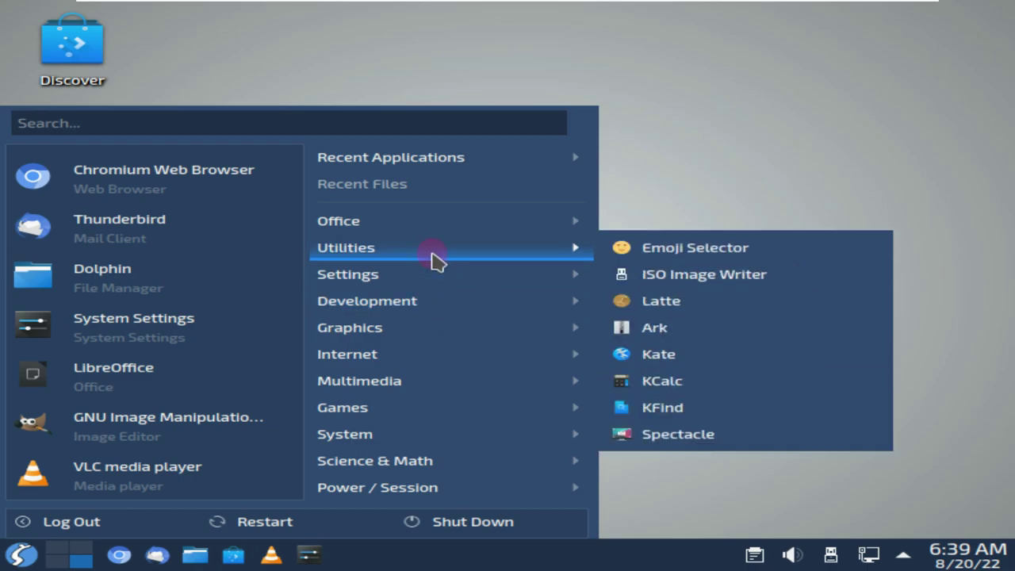
mouse_move(444, 230)
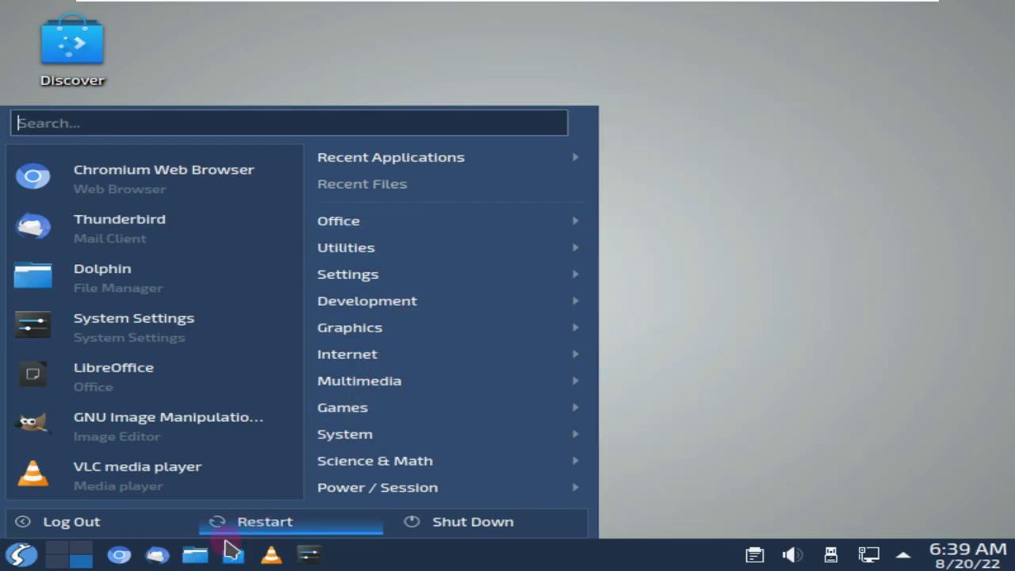
click(125, 555)
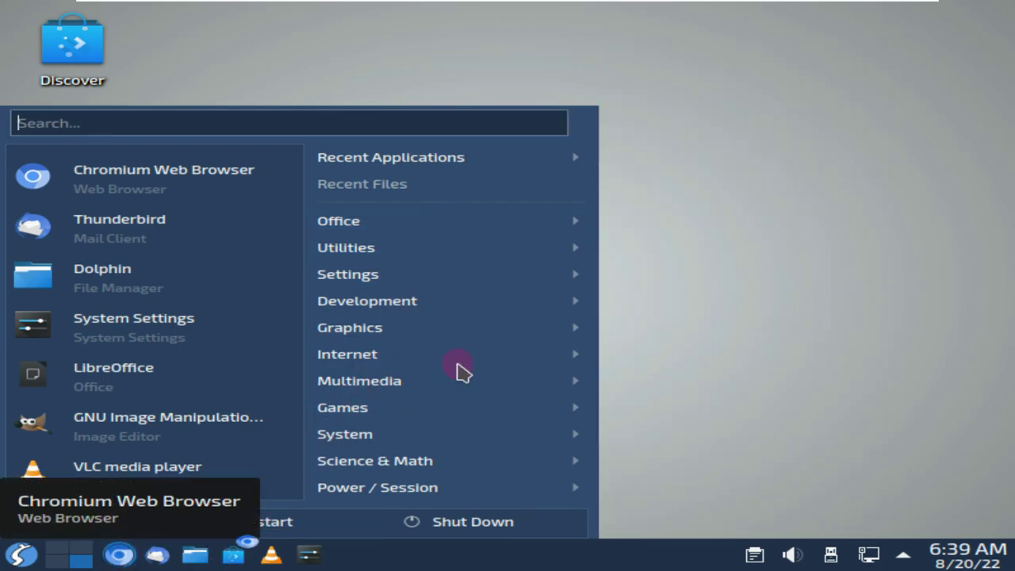
click(687, 245)
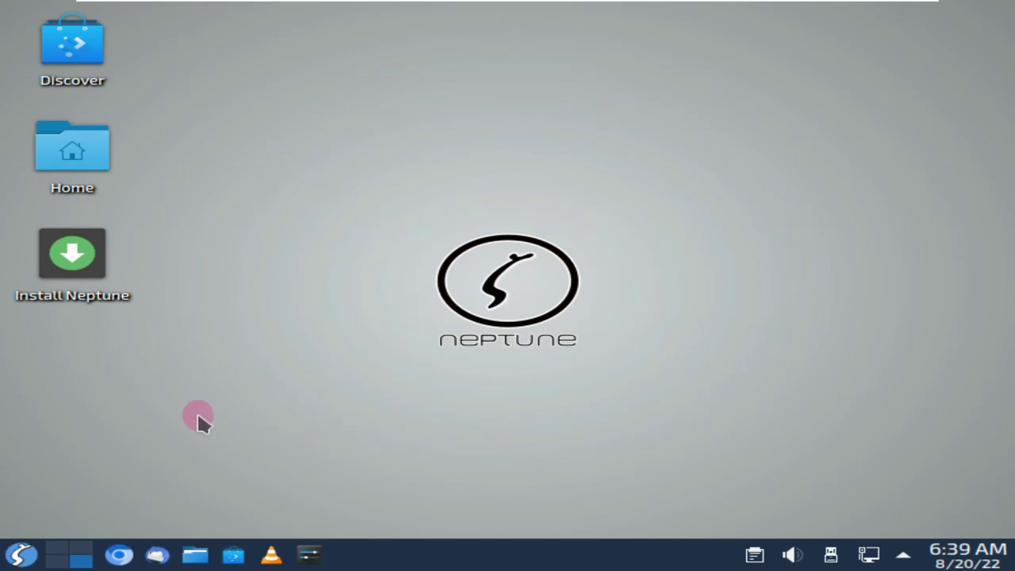
Select the Install Neptune desktop shortcut and view, then dismiss, its context menu
click(79, 265)
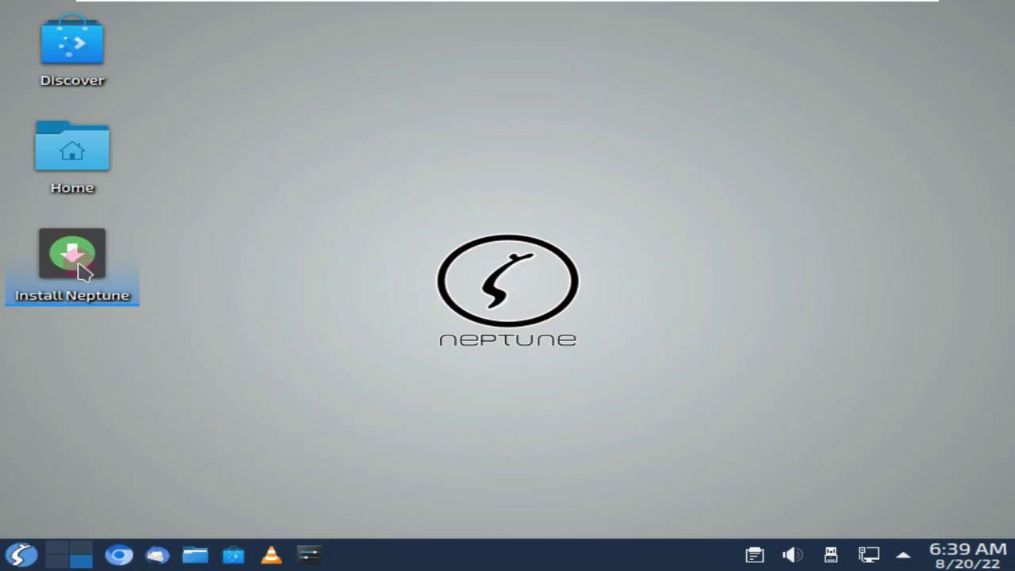
right_click(80, 265)
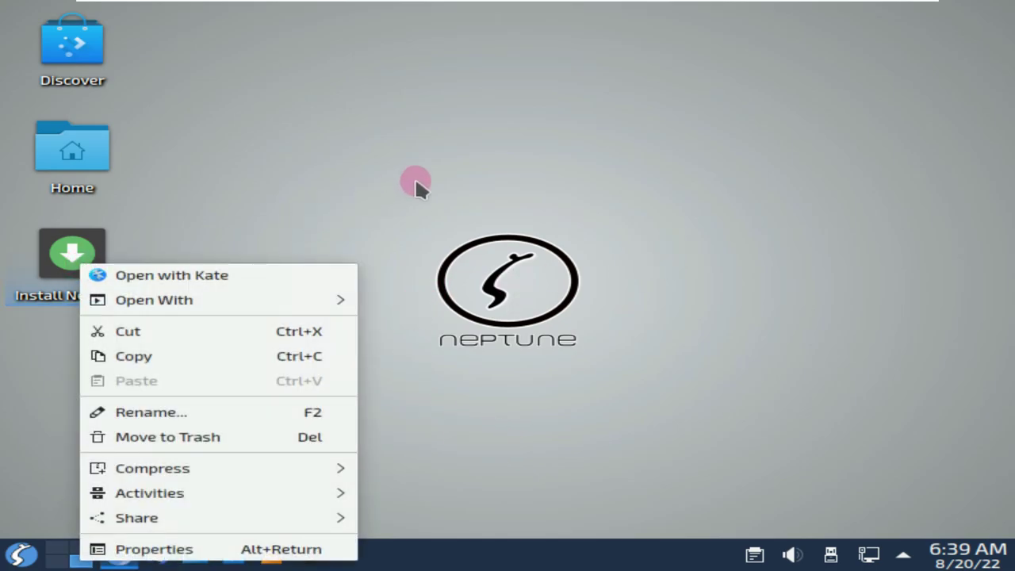
click(414, 177)
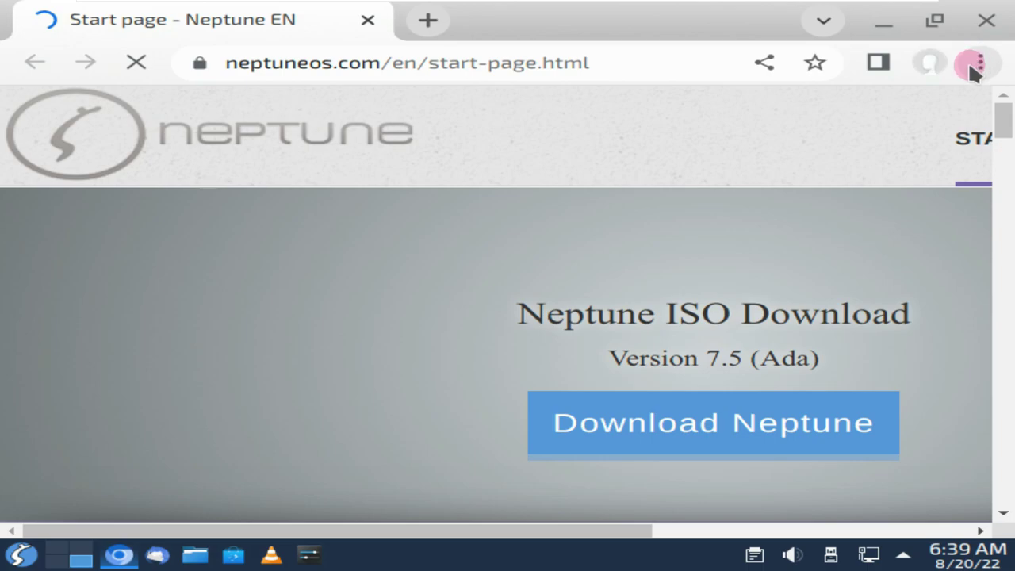
Check and highlight the Chromium version in About Chromium, then close that settings tab
click(978, 63)
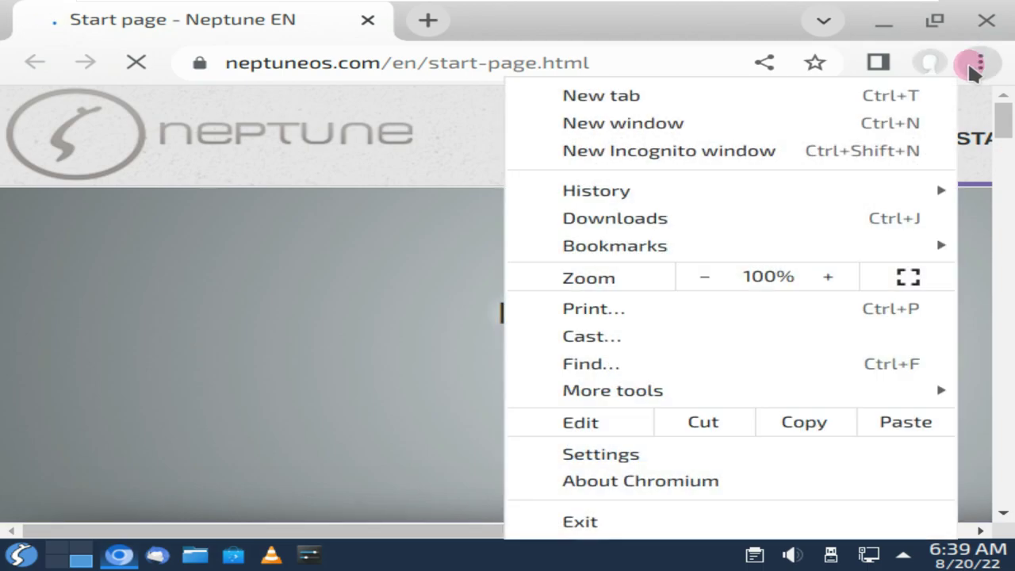
click(672, 482)
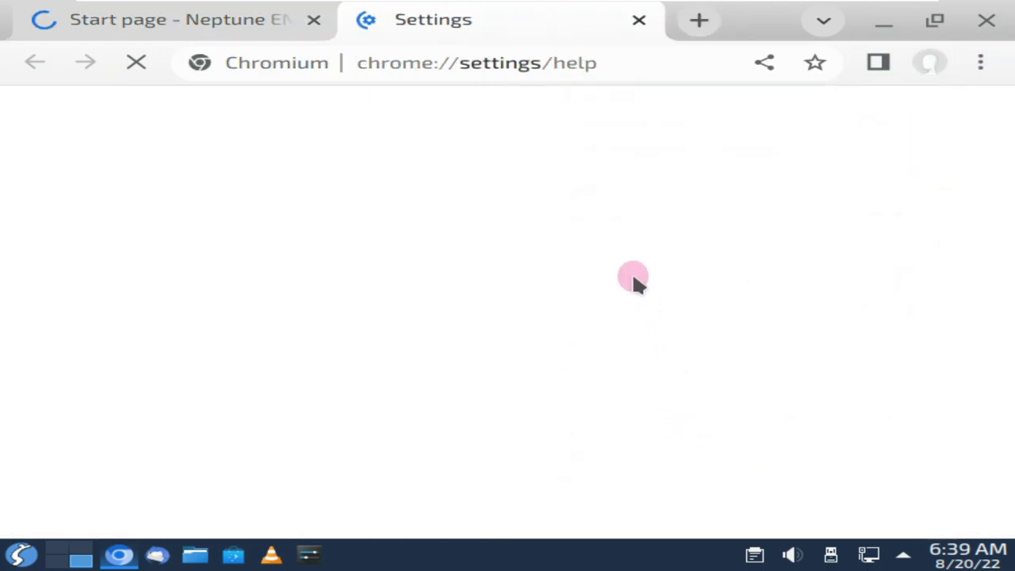
scroll(631, 271, down, 3)
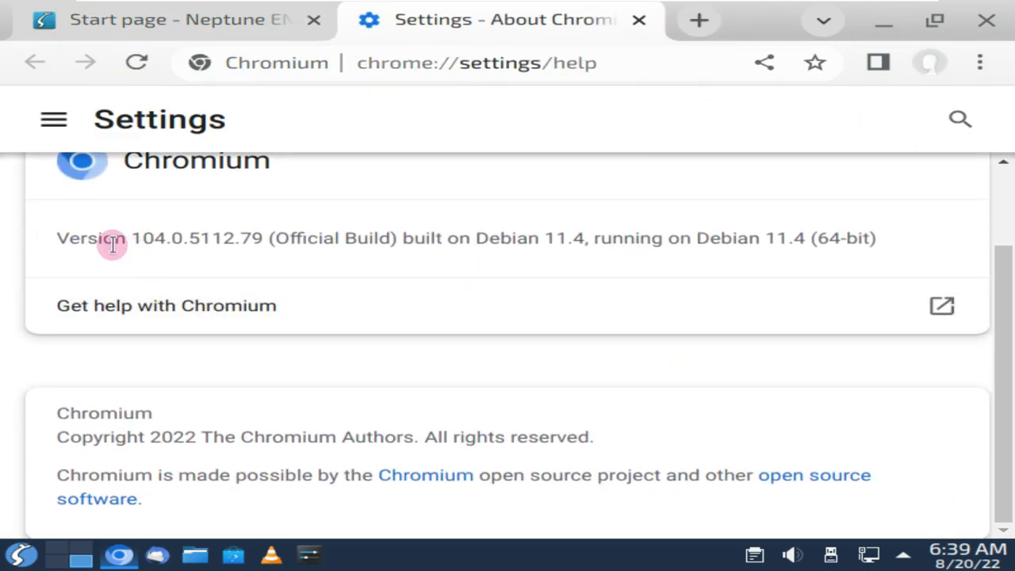
drag(60, 237, 295, 236)
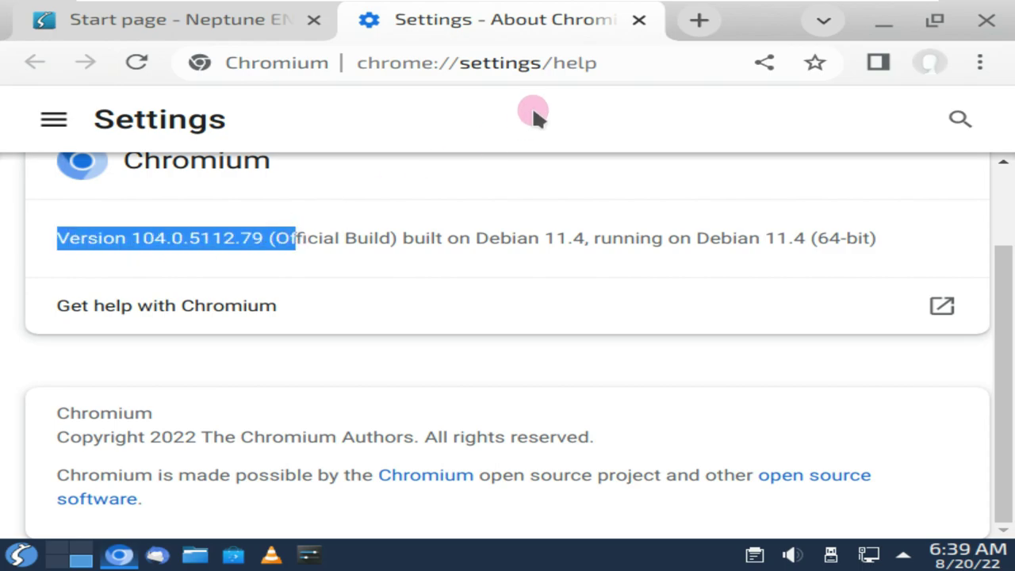
click(639, 20)
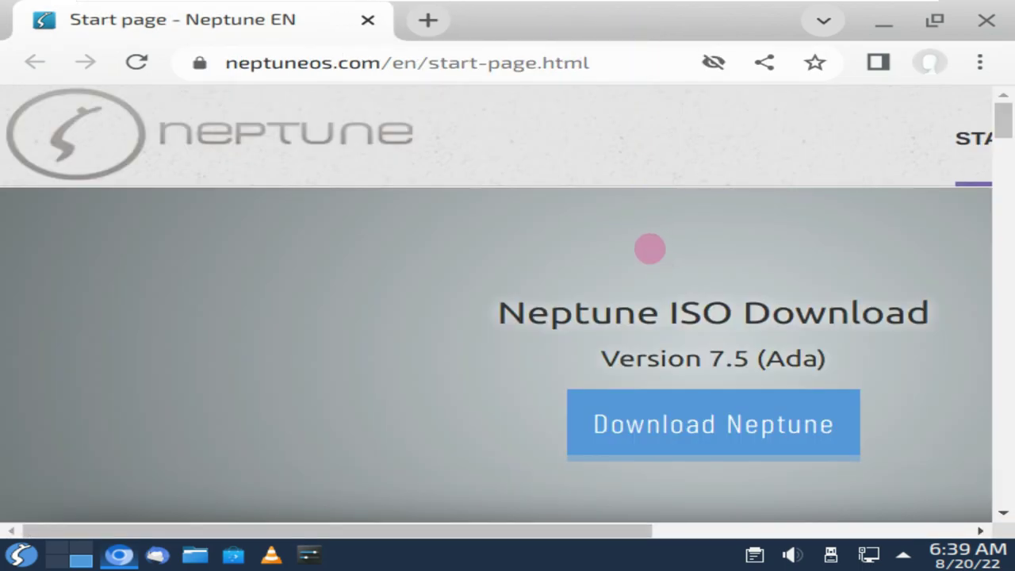
Select the full page address and its neptuneos.com domain
drag(600, 62, 235, 87)
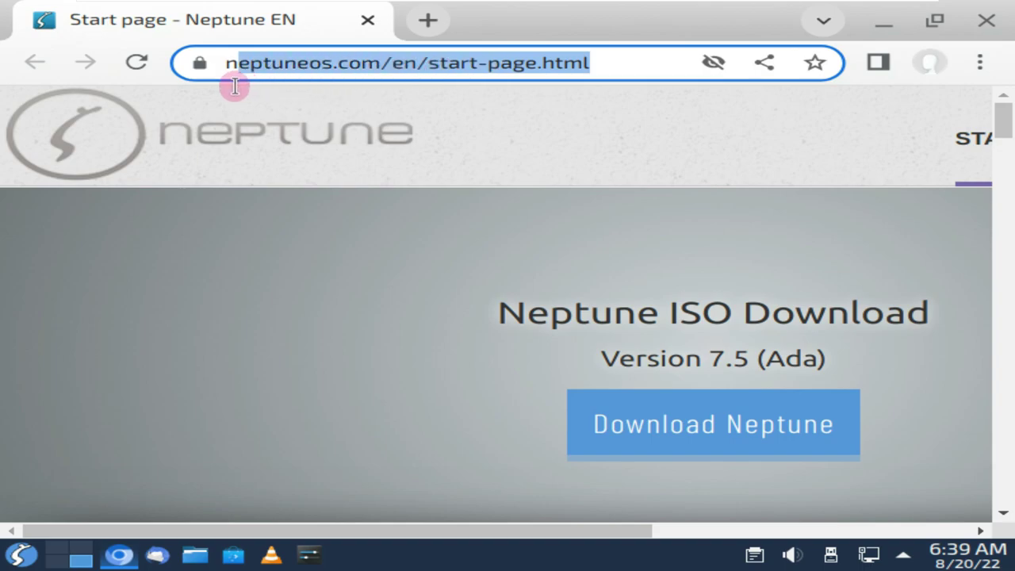
click(370, 67)
drag(456, 71, 227, 75)
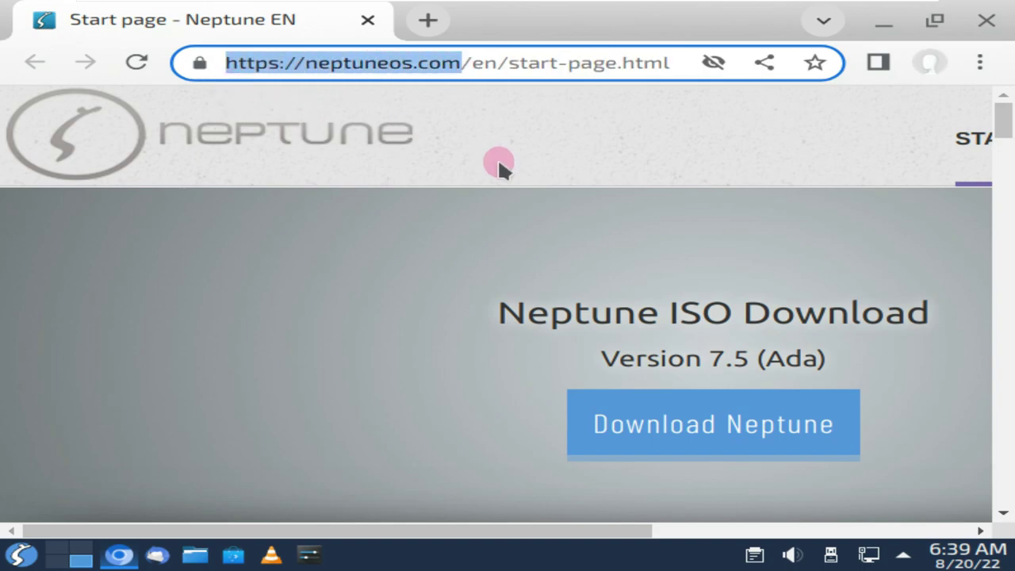
Scroll the Neptune 7.5 release notes, highlighting the Debian 11.4 sentence and VLC 3.0.17
scroll(498, 160, down, 1)
scroll(773, 281, down, 1)
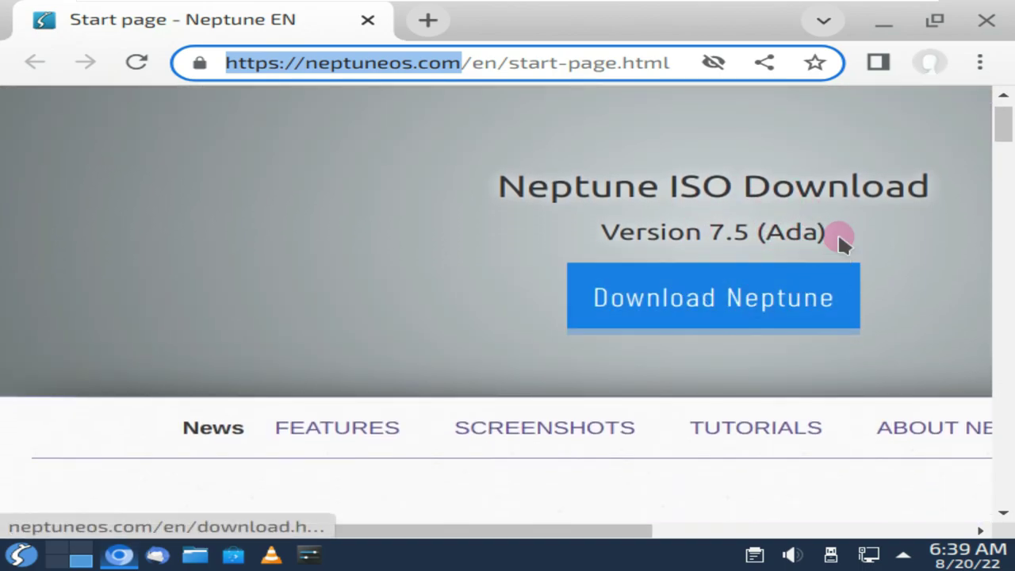
scroll(444, 301, down, 2)
scroll(381, 311, down, 2)
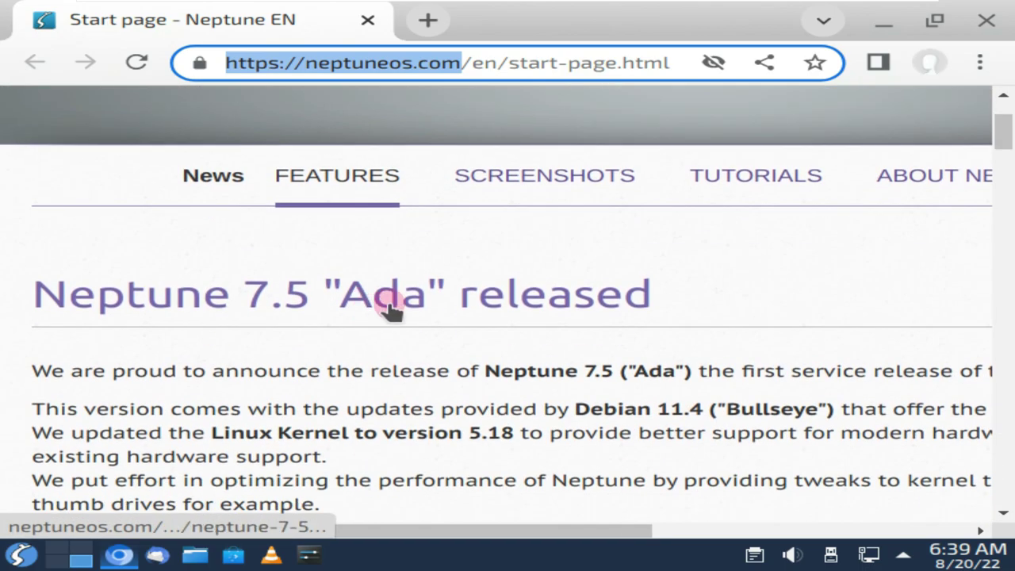
scroll(391, 310, down, 2)
drag(583, 284, 857, 282)
drag(544, 531, 447, 550)
scroll(441, 301, down, 3)
scroll(440, 293, down, 5)
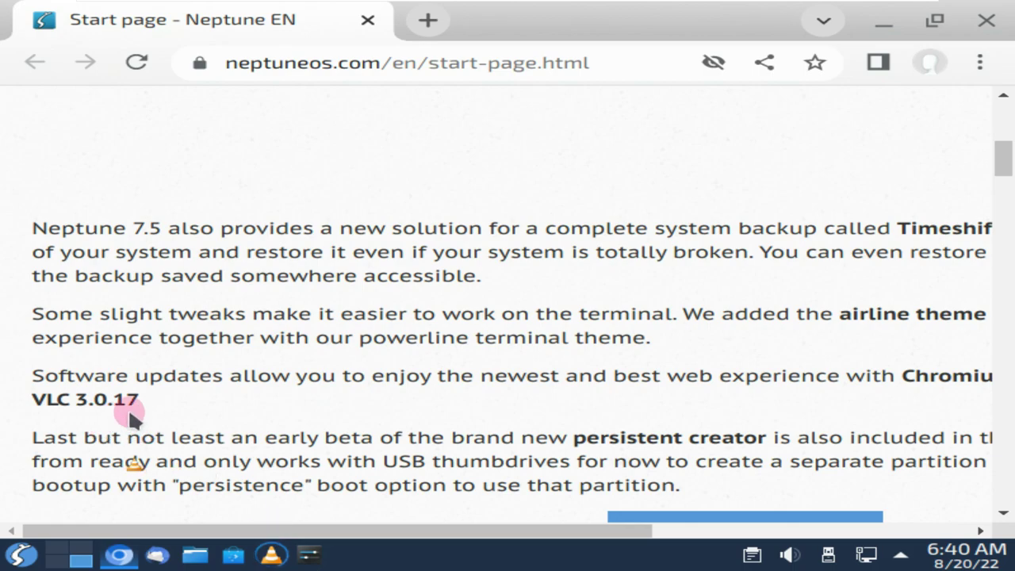
drag(141, 402, 34, 402)
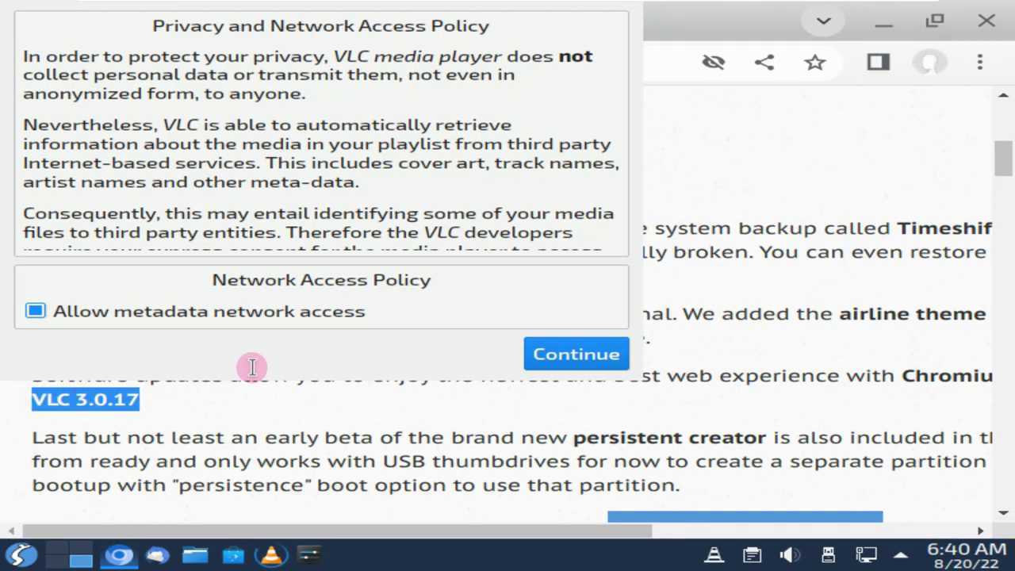
Accept VLC's privacy policy, dismiss the KWin crash notice, and quit VLC from its taskbar menu
click(595, 341)
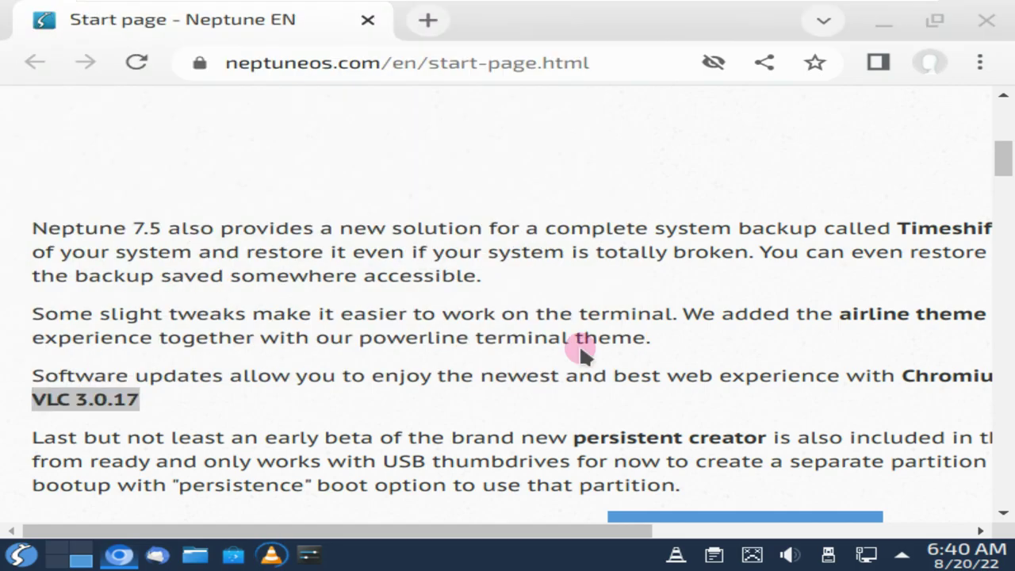
click(277, 554)
click(952, 402)
mouse_move(262, 564)
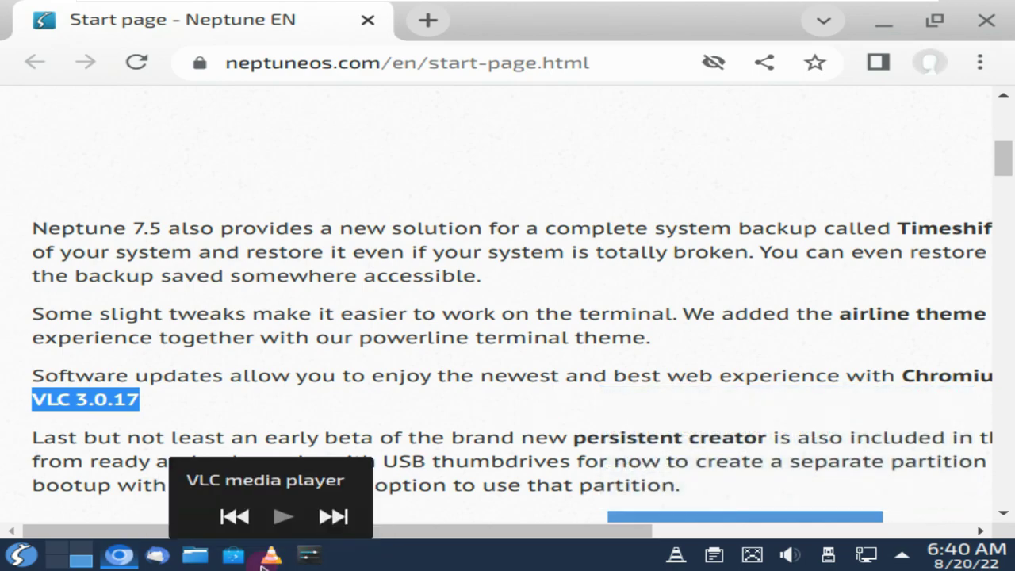
click(284, 556)
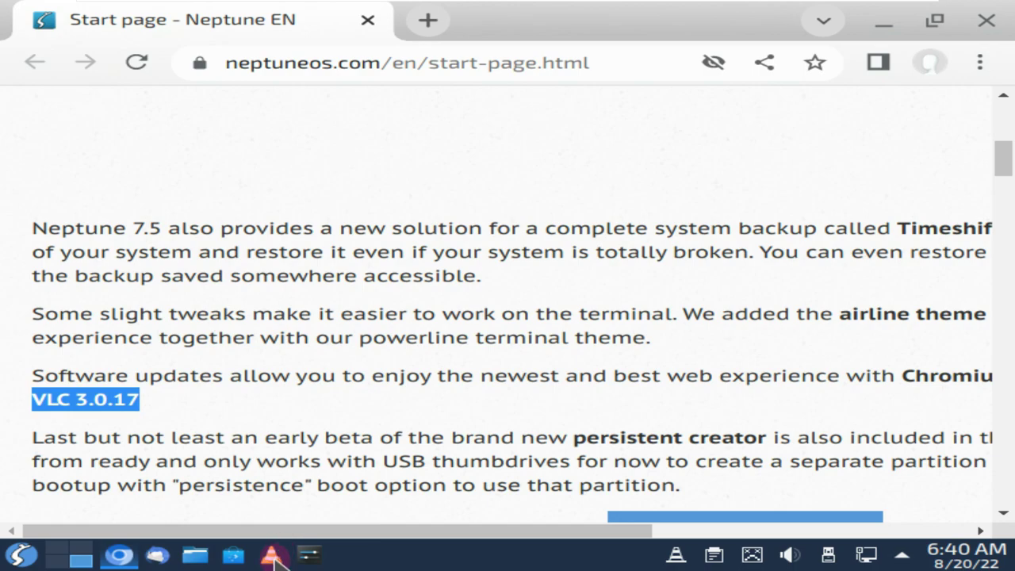
right_click(275, 558)
click(309, 529)
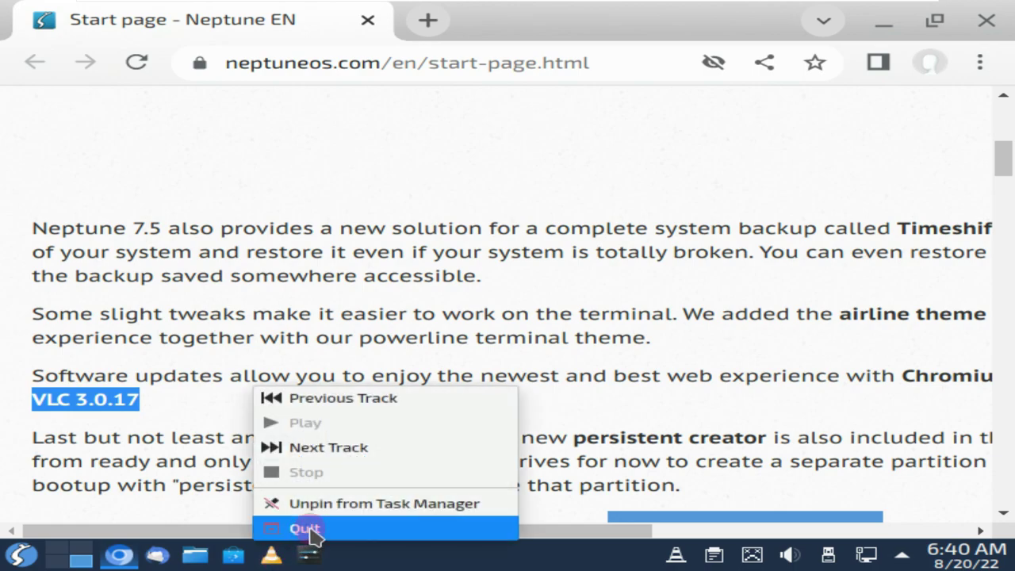
click(446, 555)
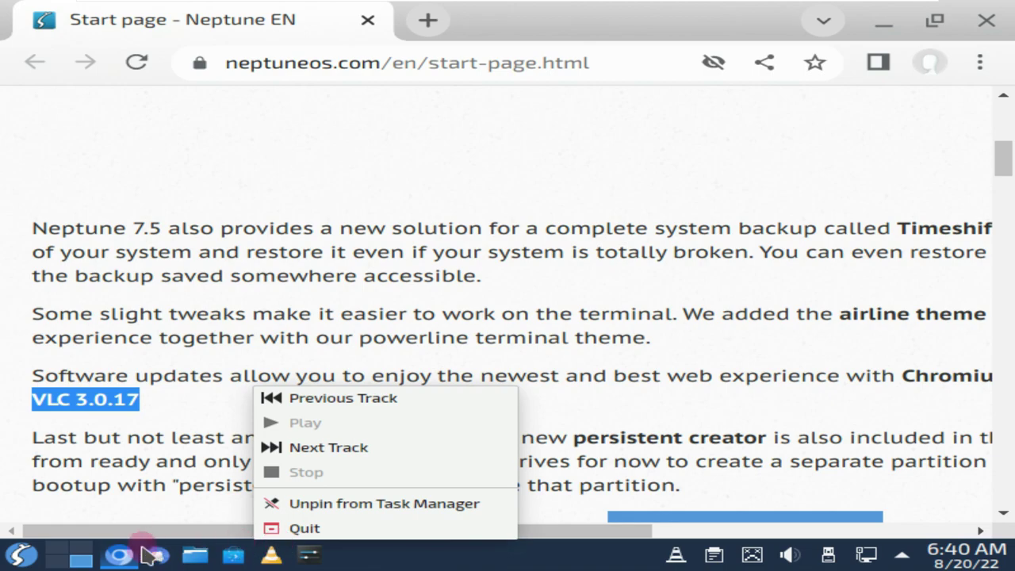
click(82, 557)
Minimize and restore the browser, leaving it minimized
click(81, 557)
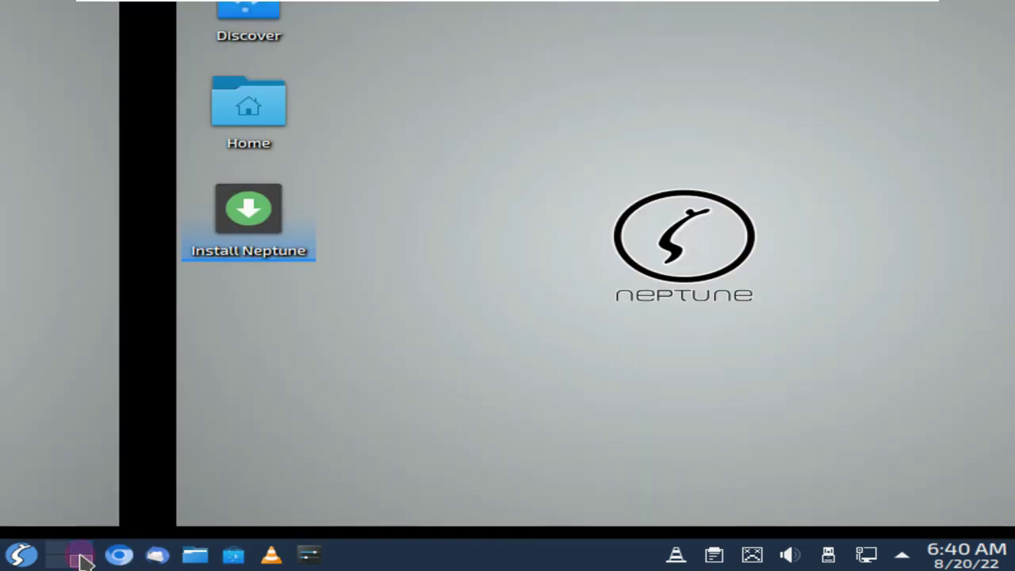
click(82, 557)
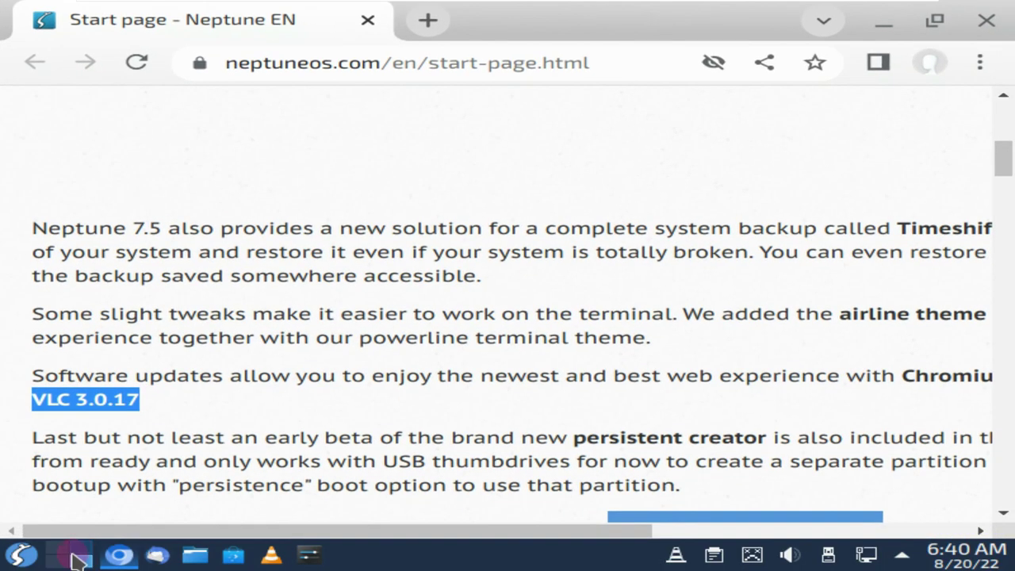
click(82, 558)
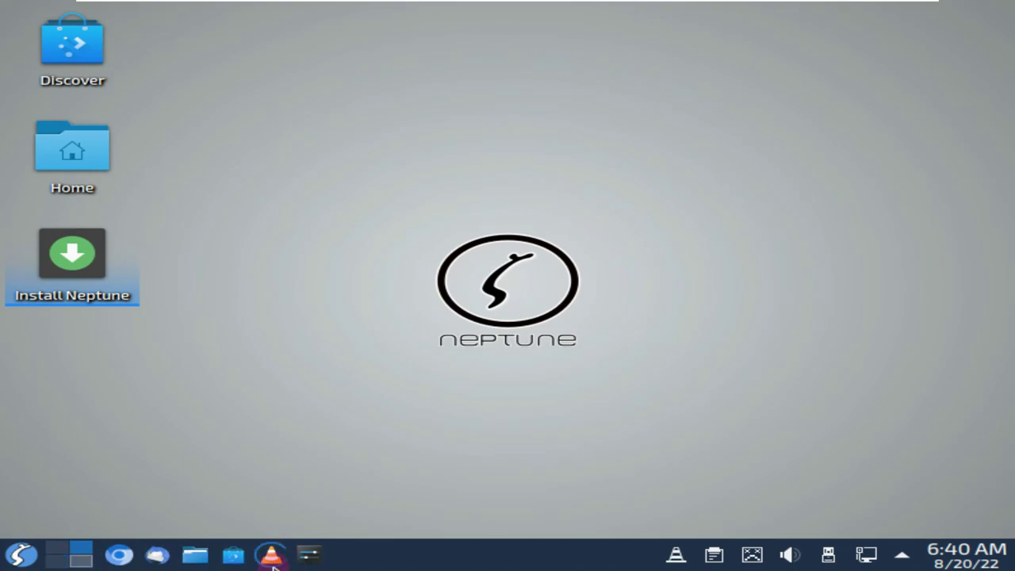
mouse_move(272, 560)
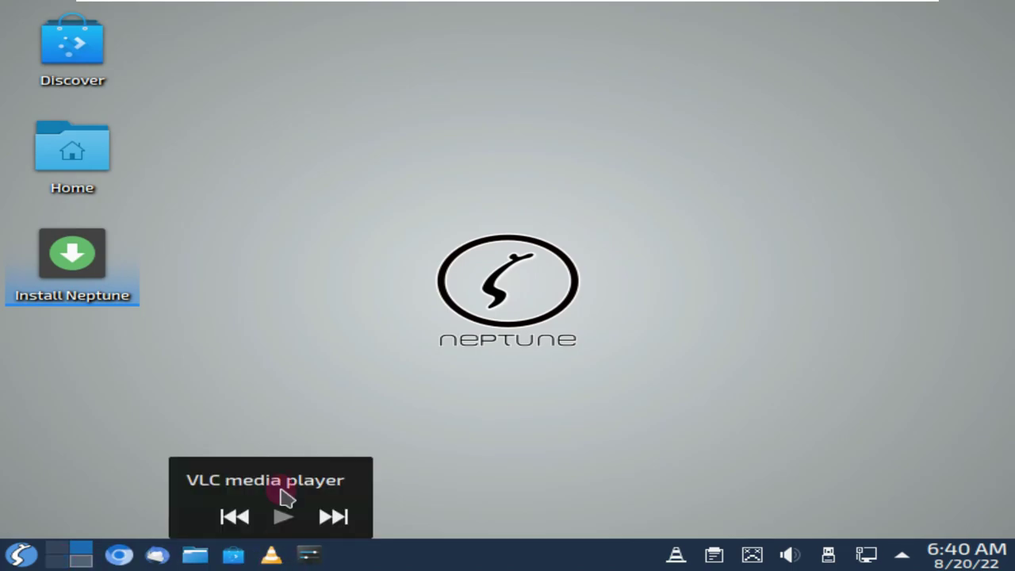
Launch VLC media player and switch back to the virtual desktop holding the browser
click(20, 554)
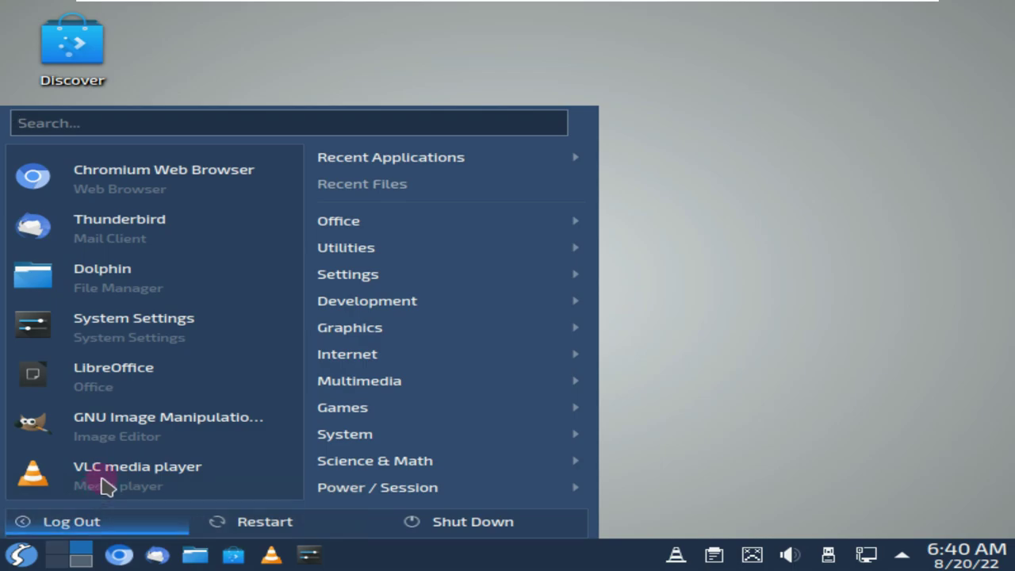
click(111, 476)
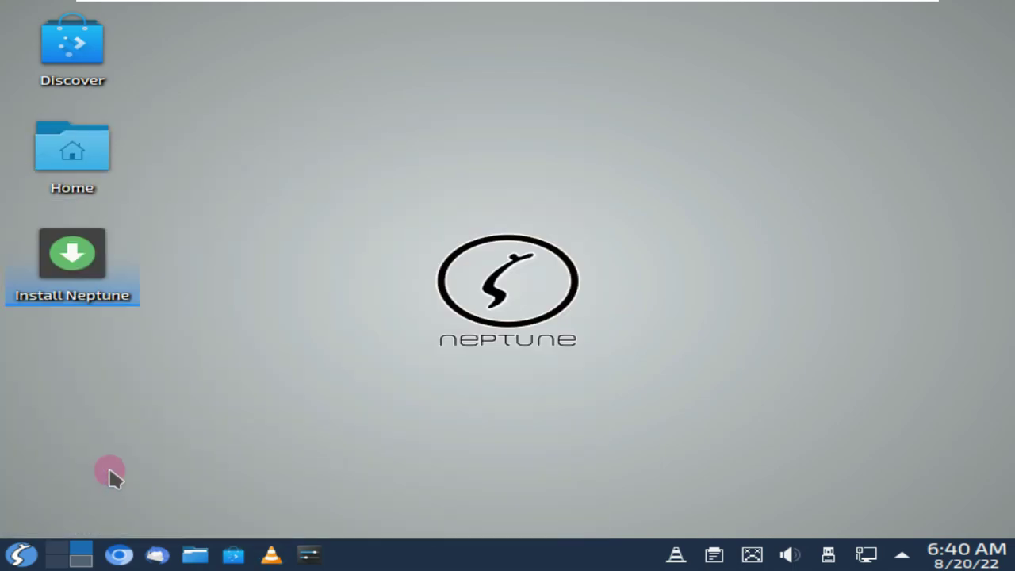
click(83, 554)
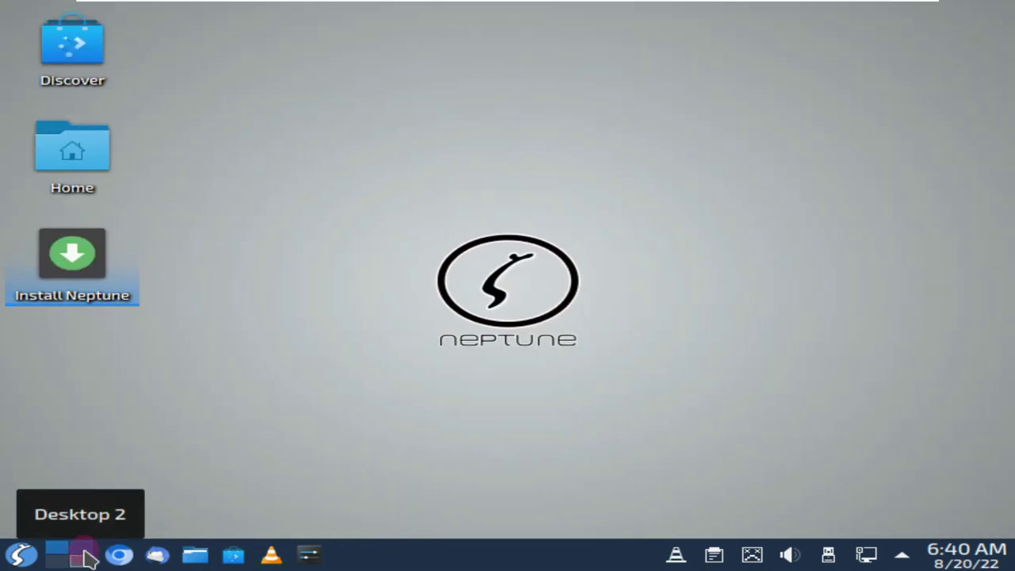
click(83, 562)
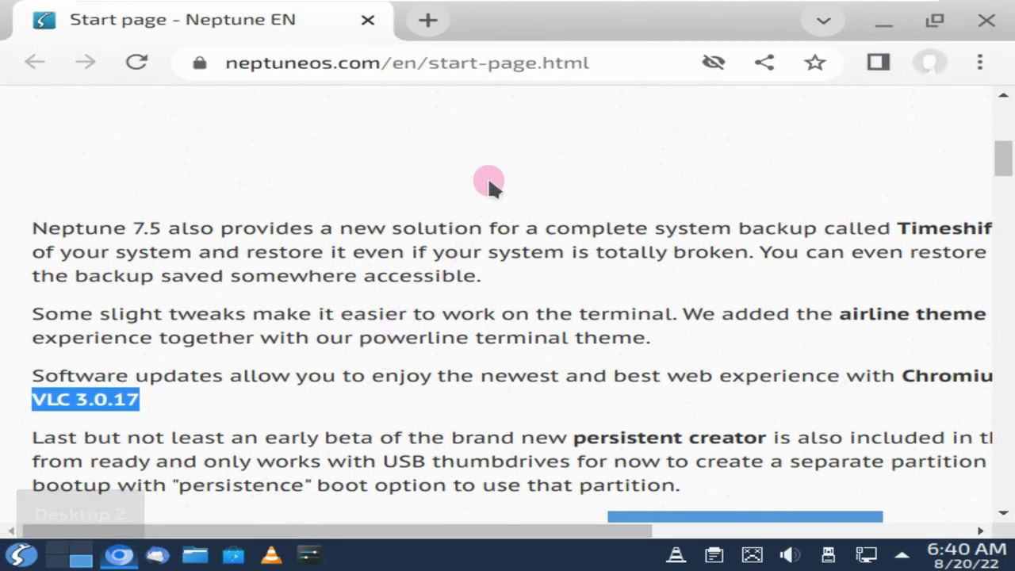
Highlight the Thunderbird 91.12 version text, launch Thunderbird, and minimize the browser
drag(463, 527, 780, 496)
drag(807, 382, 898, 400)
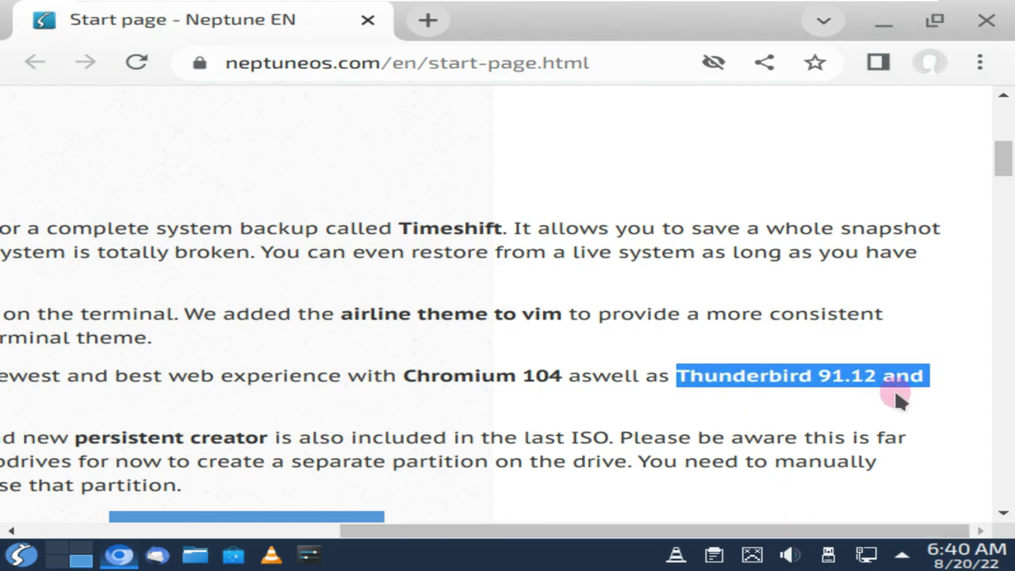
click(24, 557)
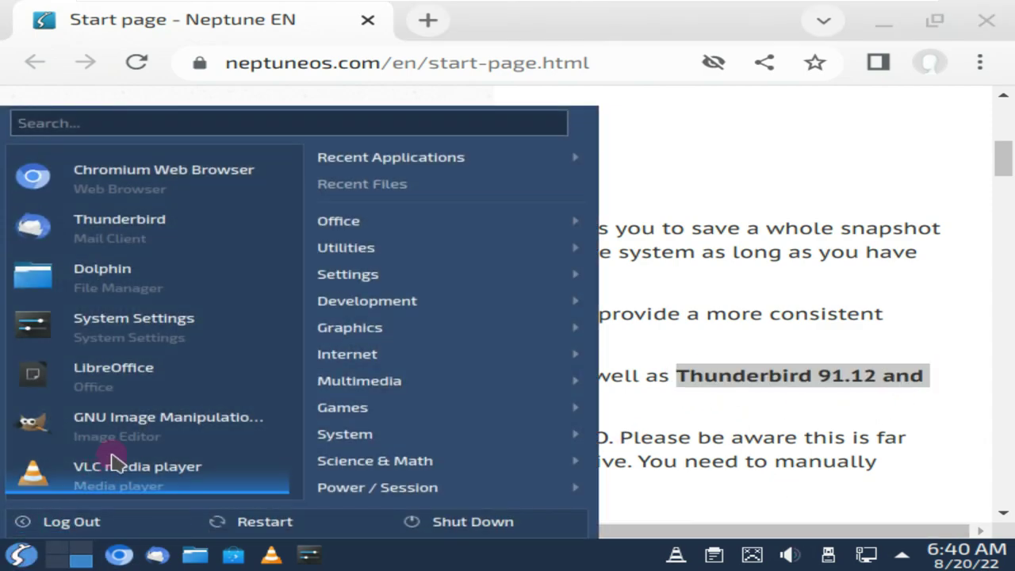
click(161, 220)
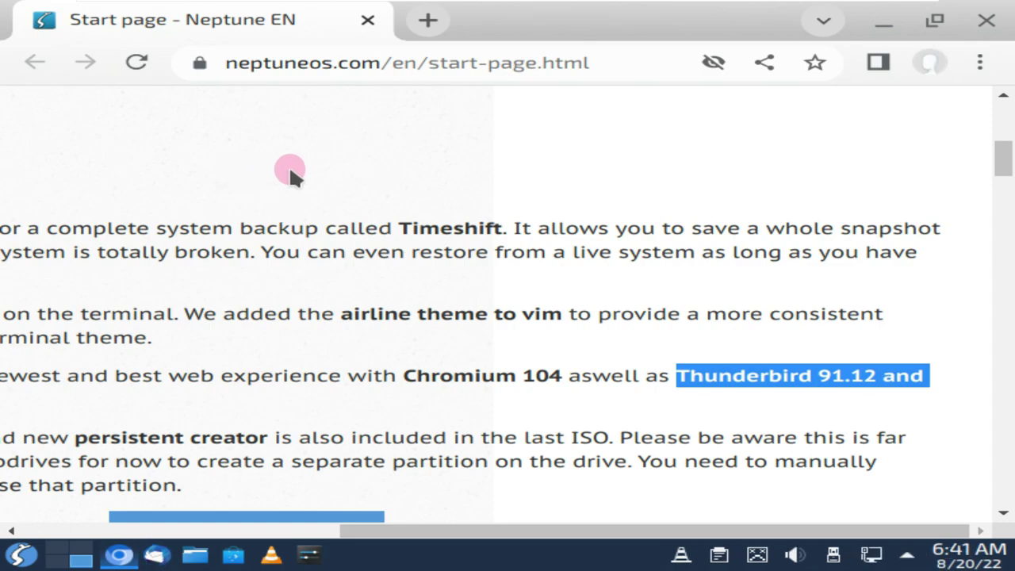
click(880, 24)
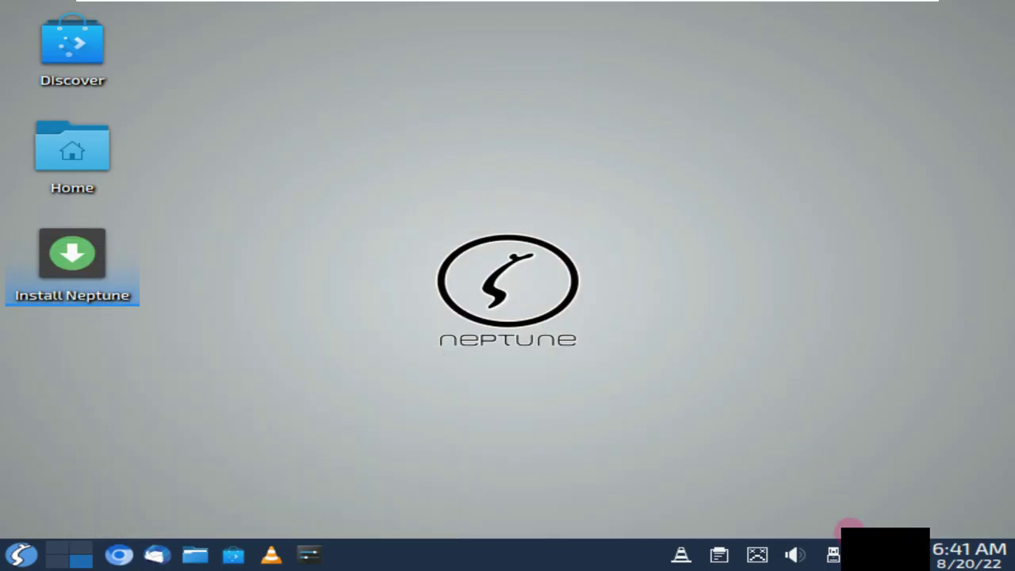
Restart a background application from the hidden Status and Notifications items
click(906, 559)
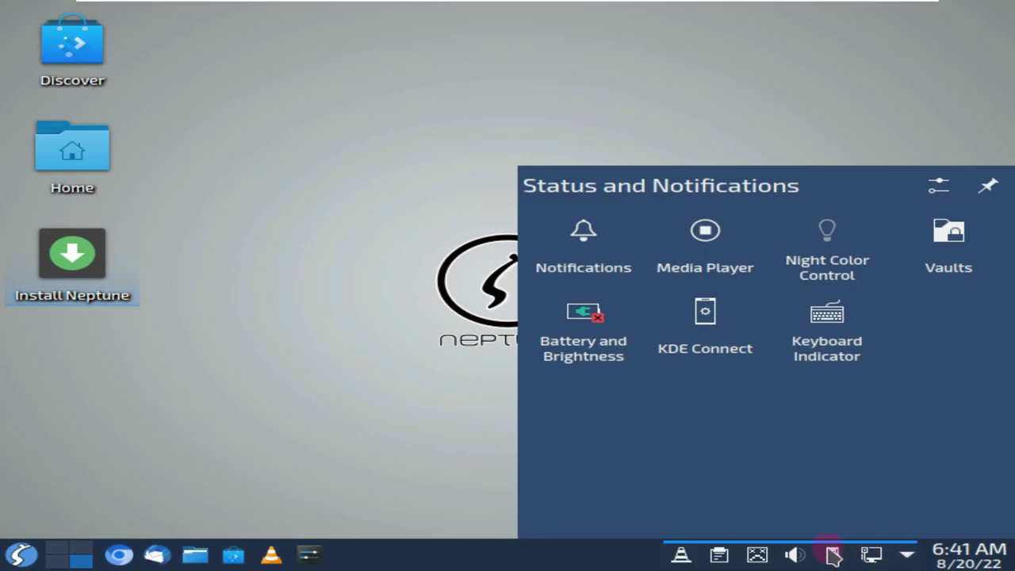
right_click(759, 557)
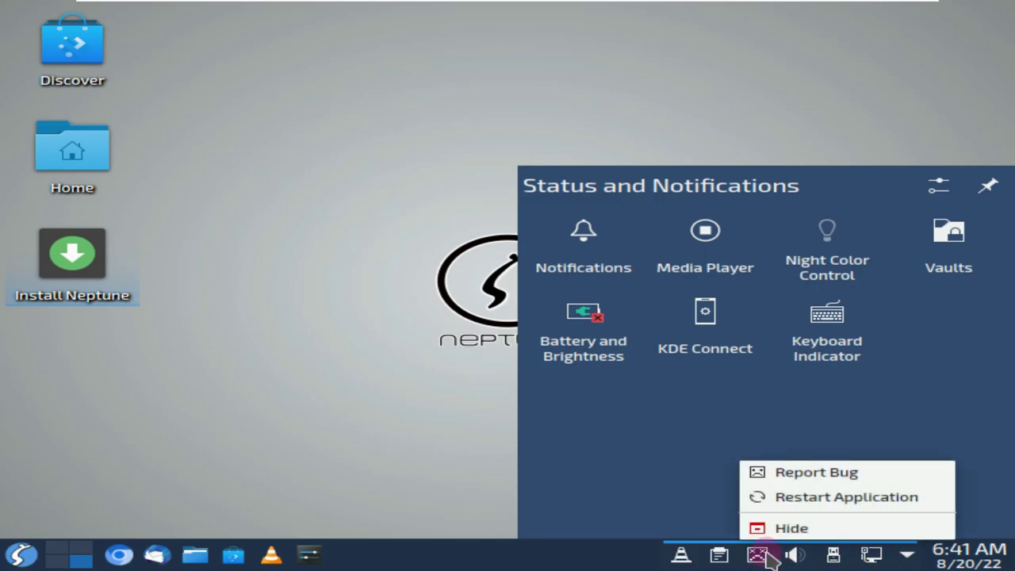
click(785, 497)
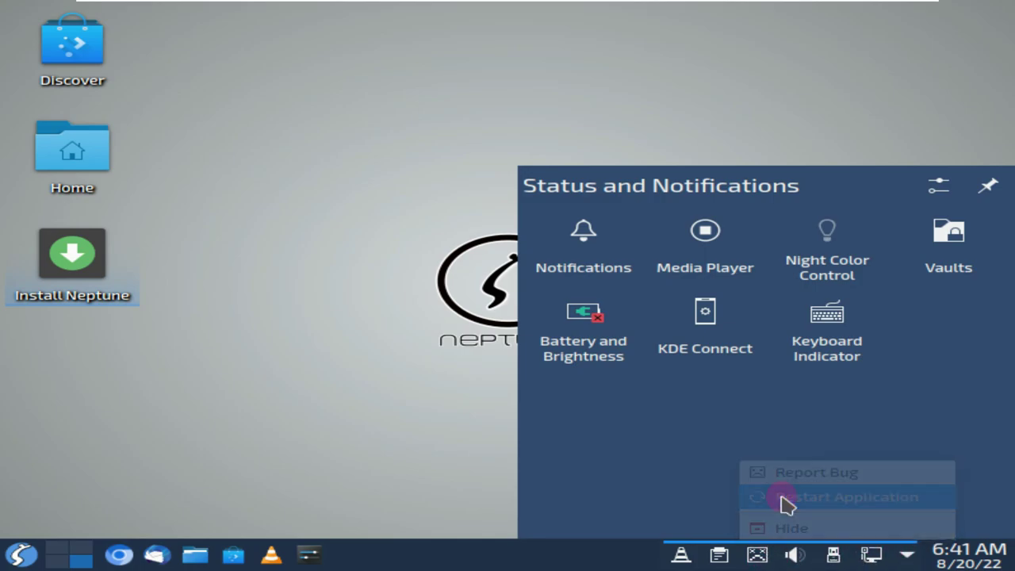
Hide another application's tray entry, then bring up VLC's tray quick playback and volume menu
right_click(763, 555)
click(791, 528)
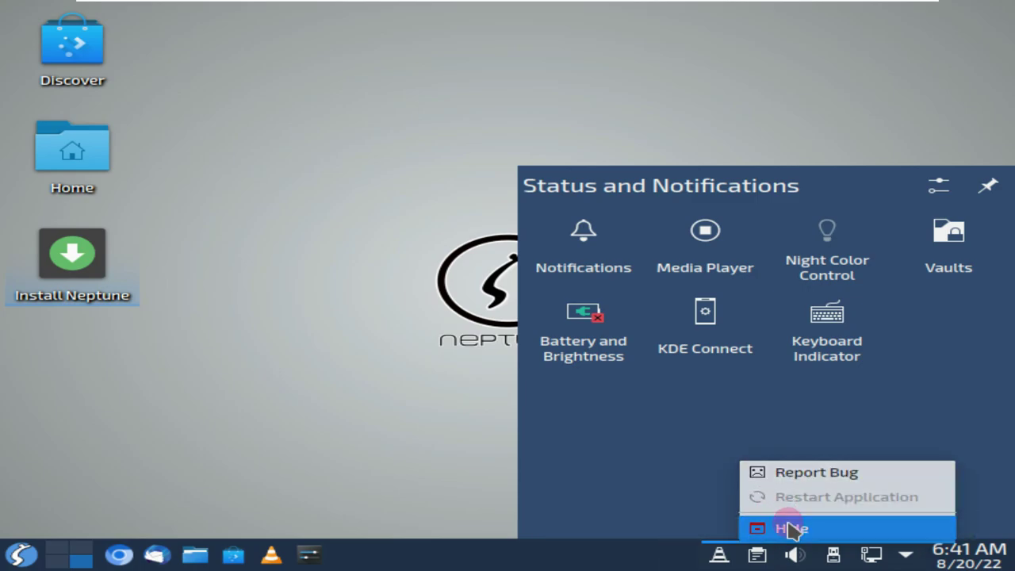
click(464, 468)
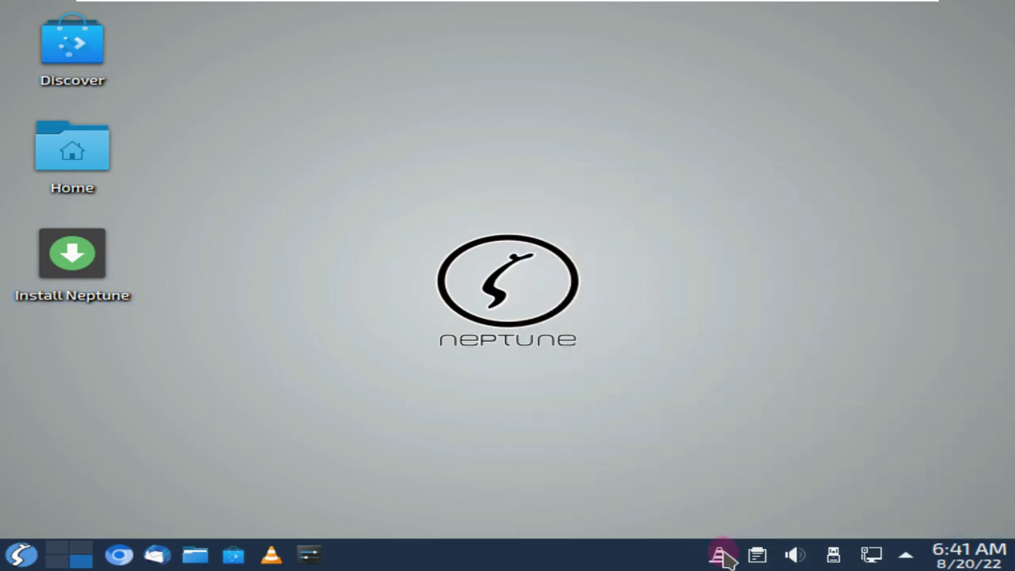
right_click(725, 558)
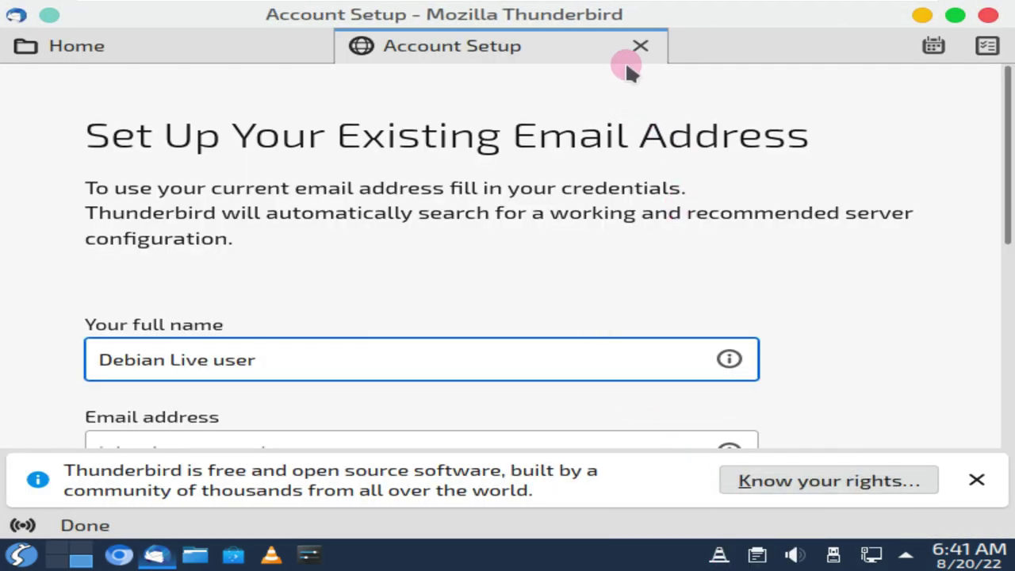
Close the Account Setup tab and check version 91.12.0 (64-bit) in About Thunderbird
click(640, 46)
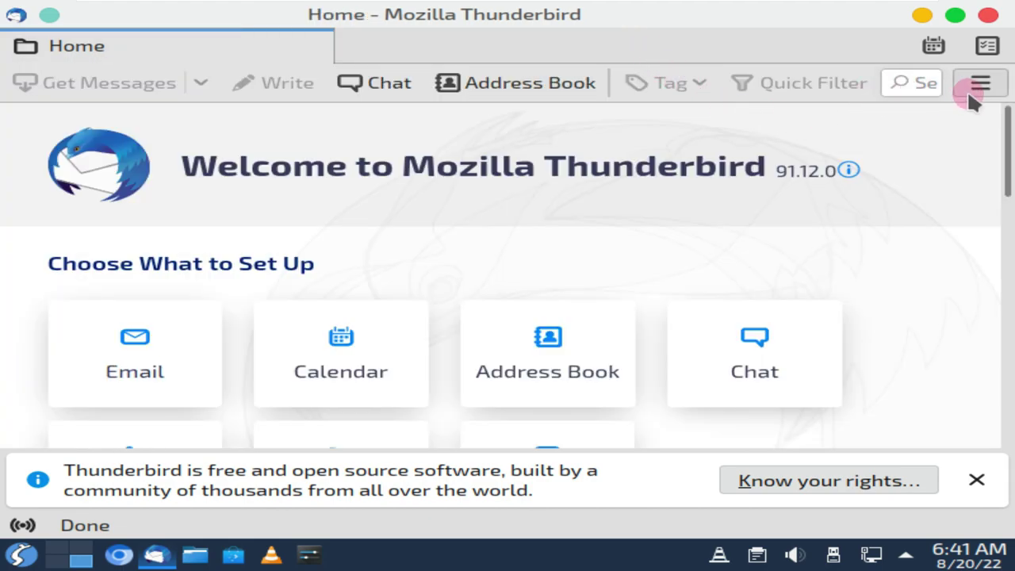
click(980, 83)
scroll(621, 473, down, 3)
click(619, 466)
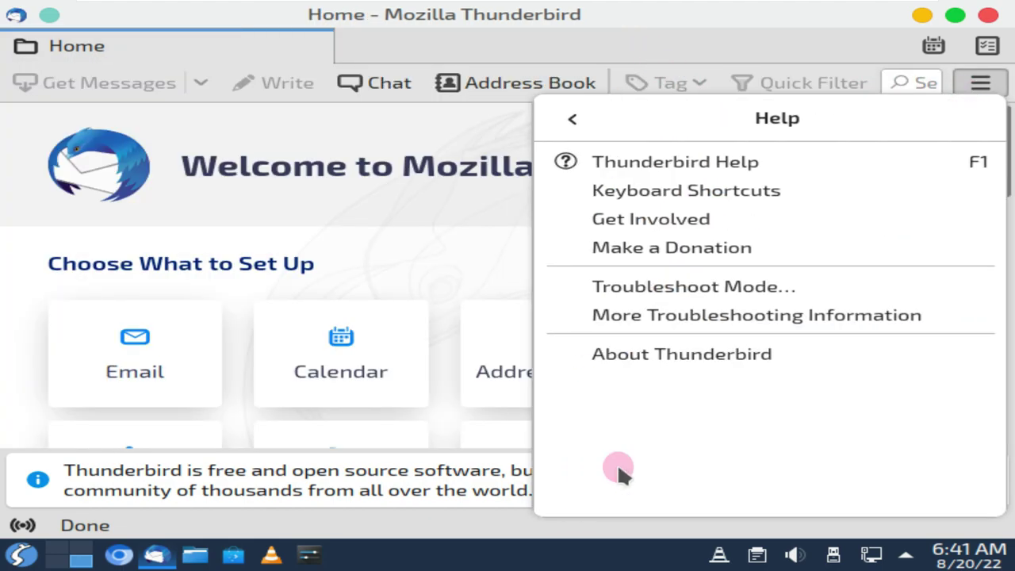
click(629, 351)
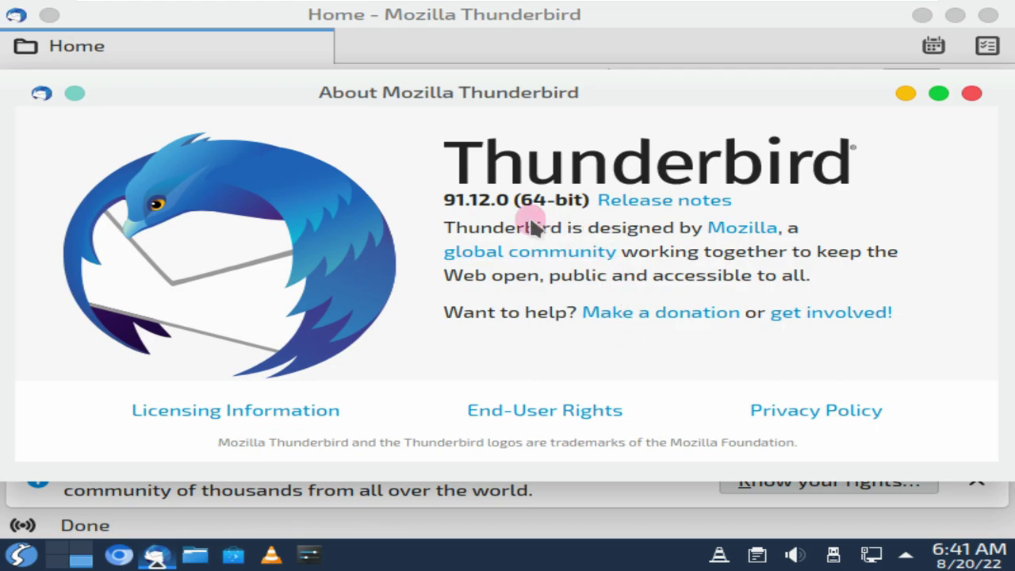
triple_click(561, 197)
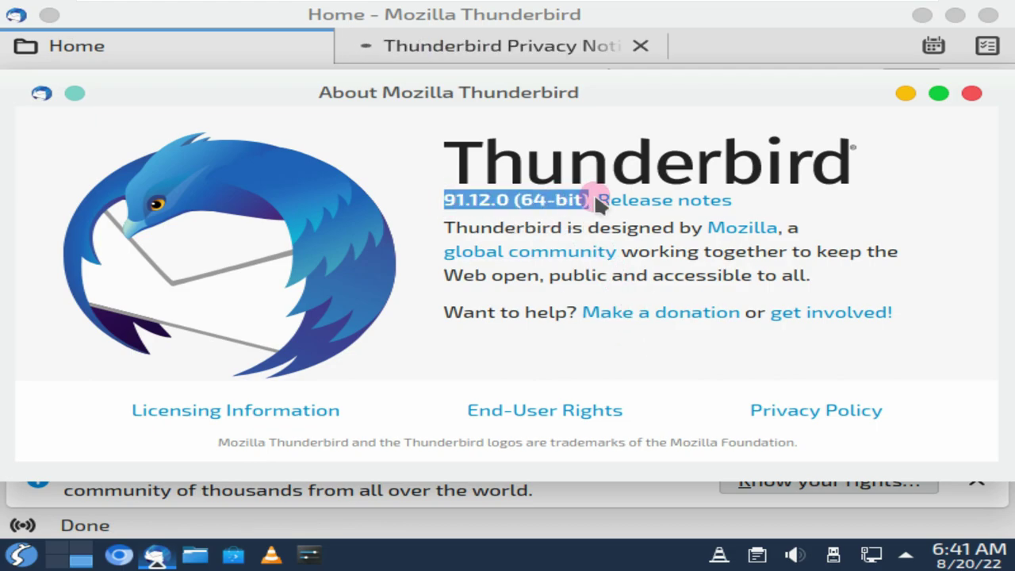
Close the About dialog and Privacy Notice tab, then quit Thunderbird
click(971, 92)
click(641, 45)
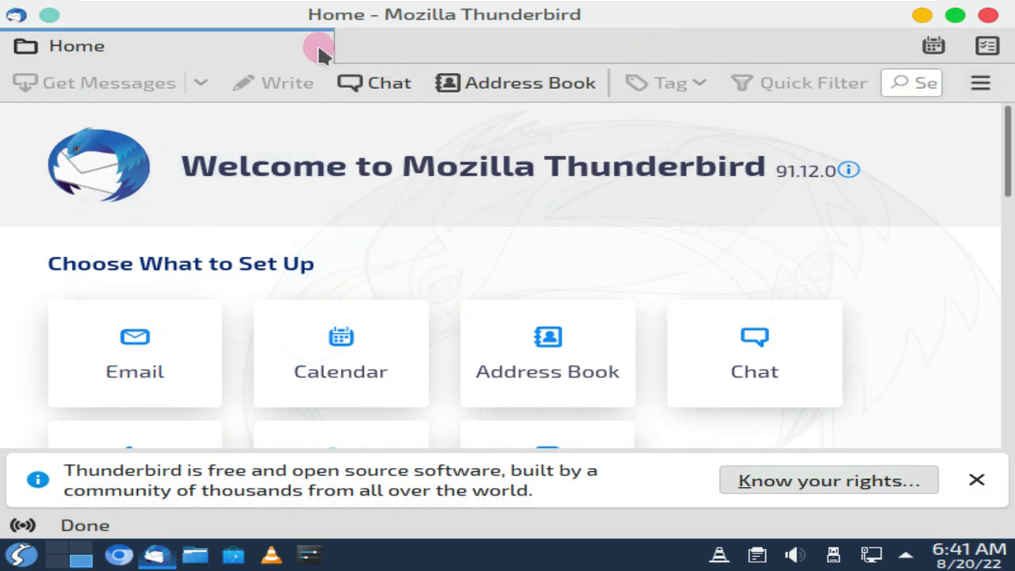
double_click(493, 41)
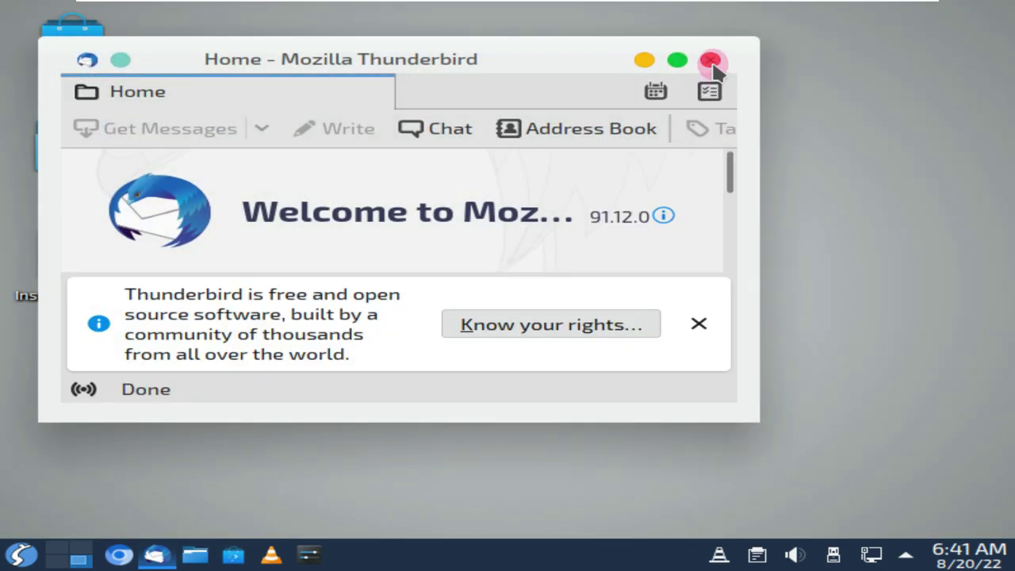
click(711, 62)
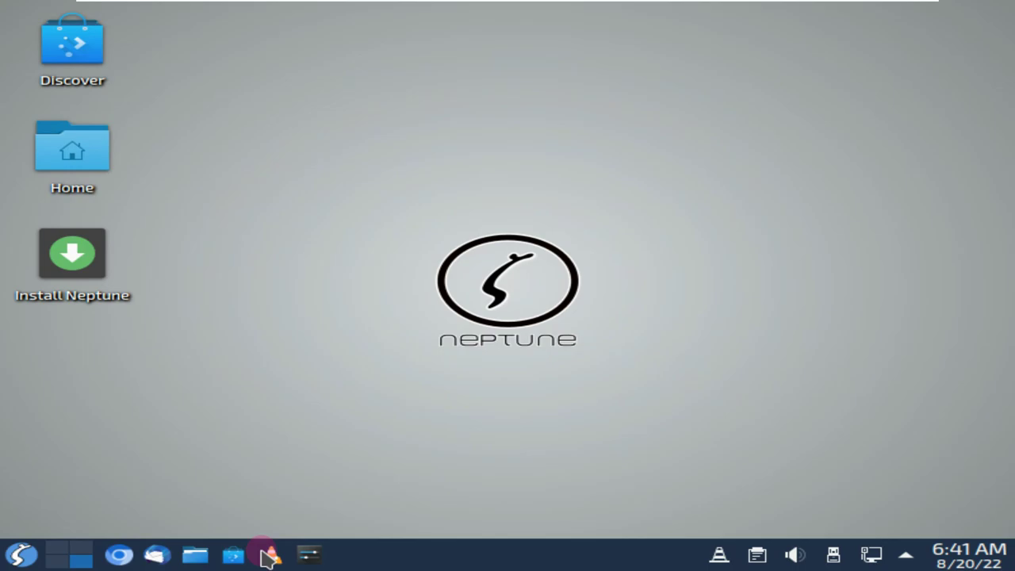
Check VLC's version 3.0.17.4 Vetinari under Help > About, then close VLC
click(722, 554)
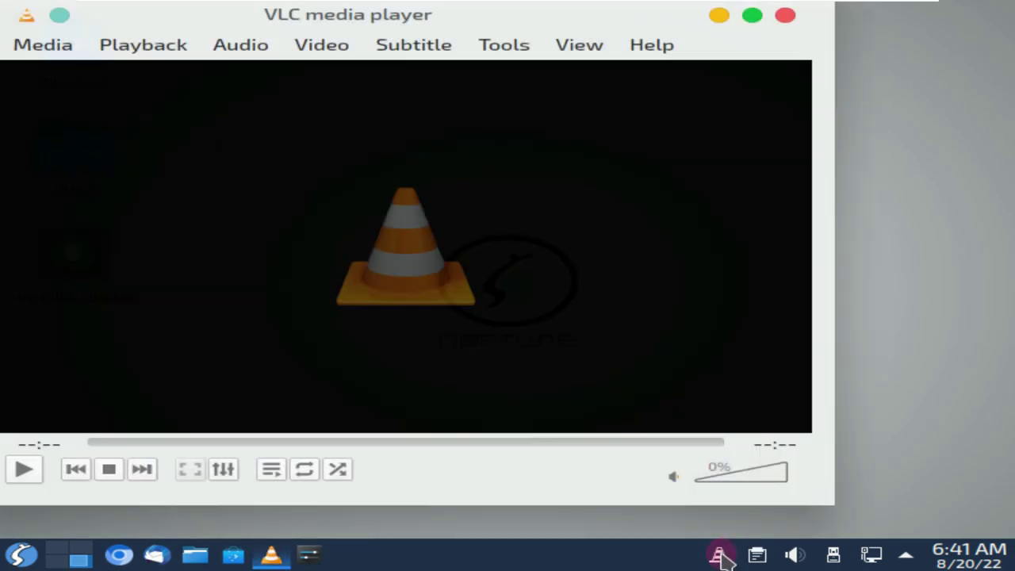
click(670, 45)
click(673, 104)
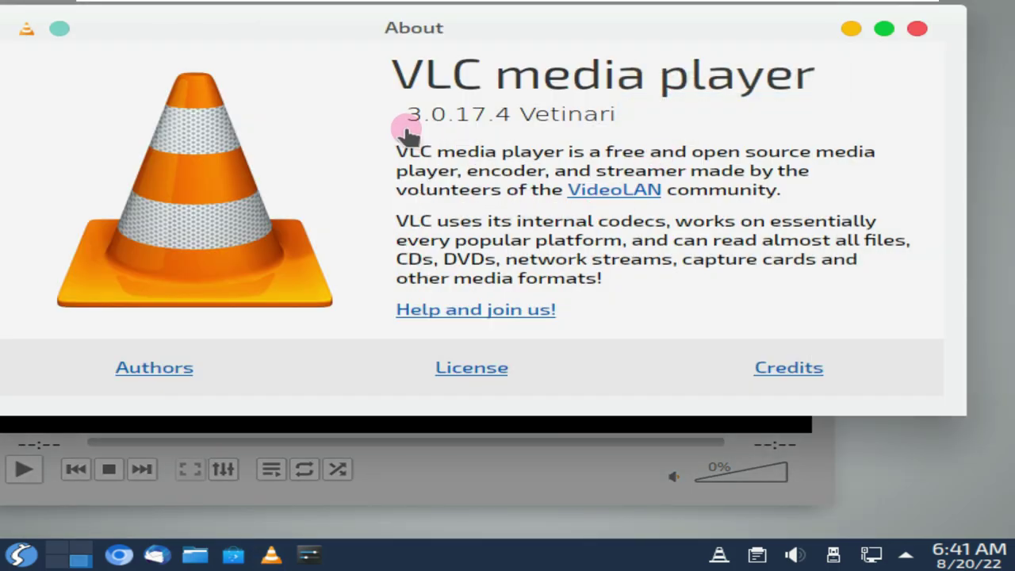
click(915, 30)
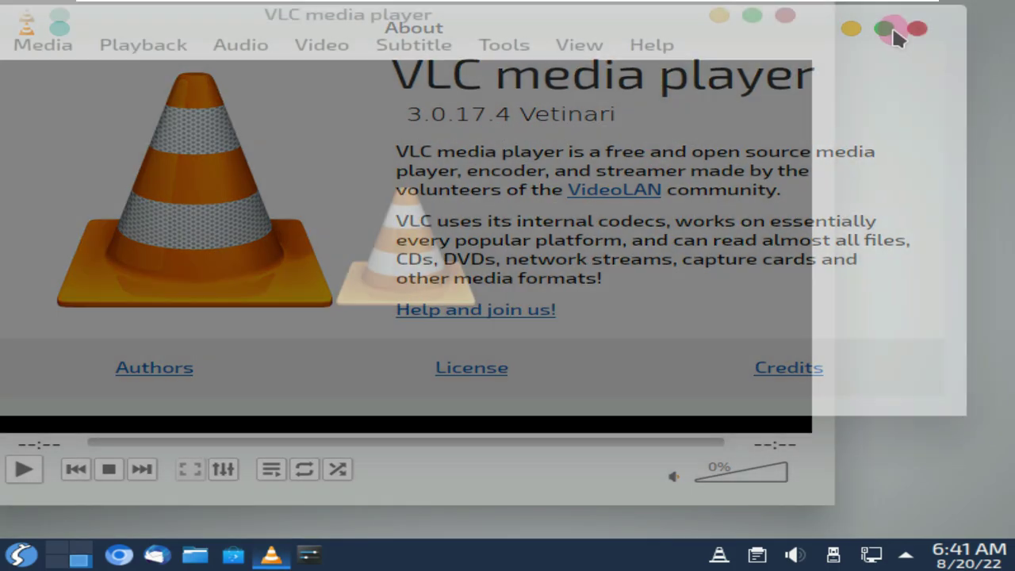
click(785, 15)
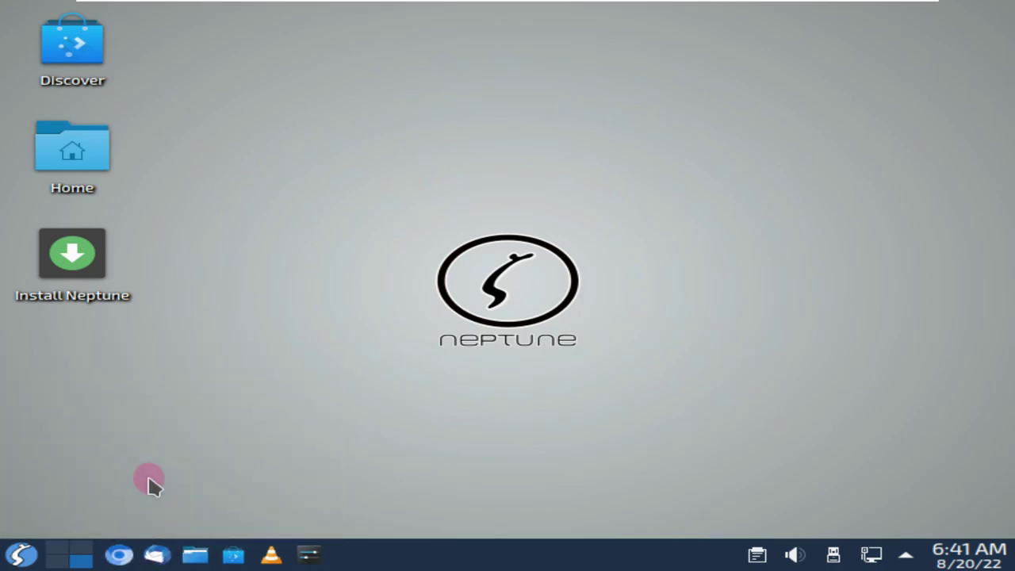
Return to Chromium's Neptune start page and go to the Neptune download page
click(135, 555)
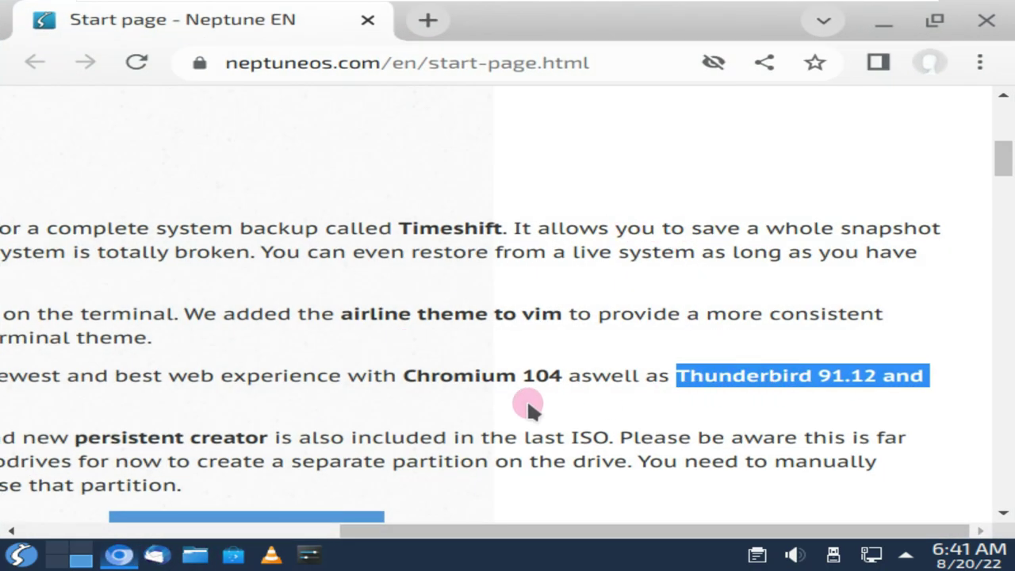
scroll(546, 397, down, 3)
drag(455, 527, 143, 281)
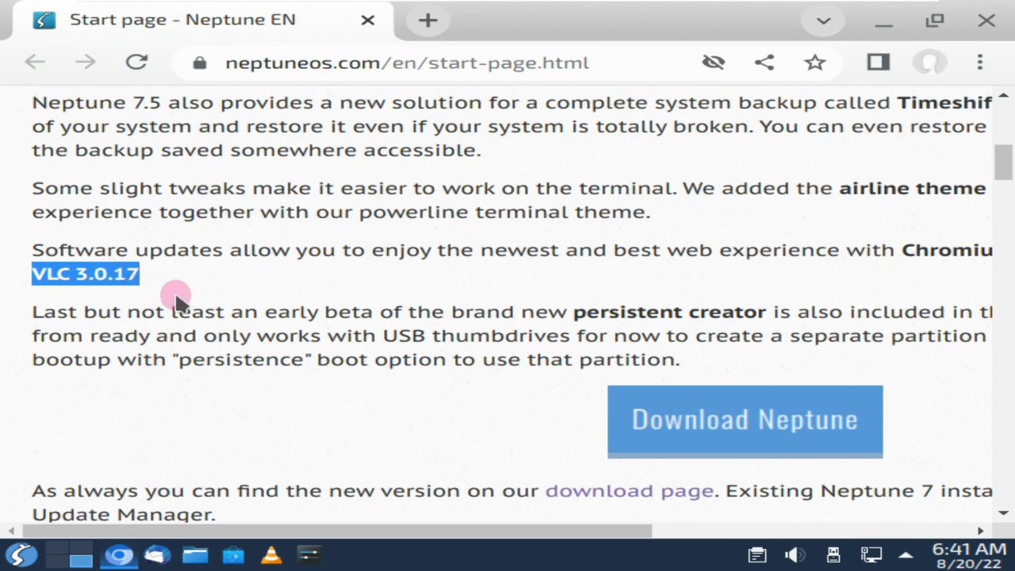
scroll(310, 351, down, 9)
scroll(784, 278, up, 20)
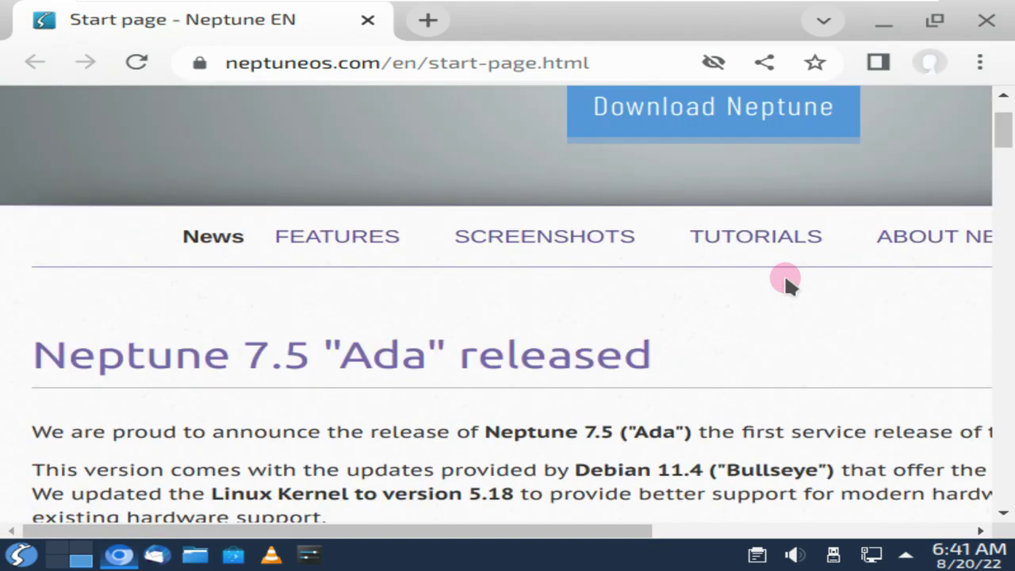
scroll(784, 273, up, 6)
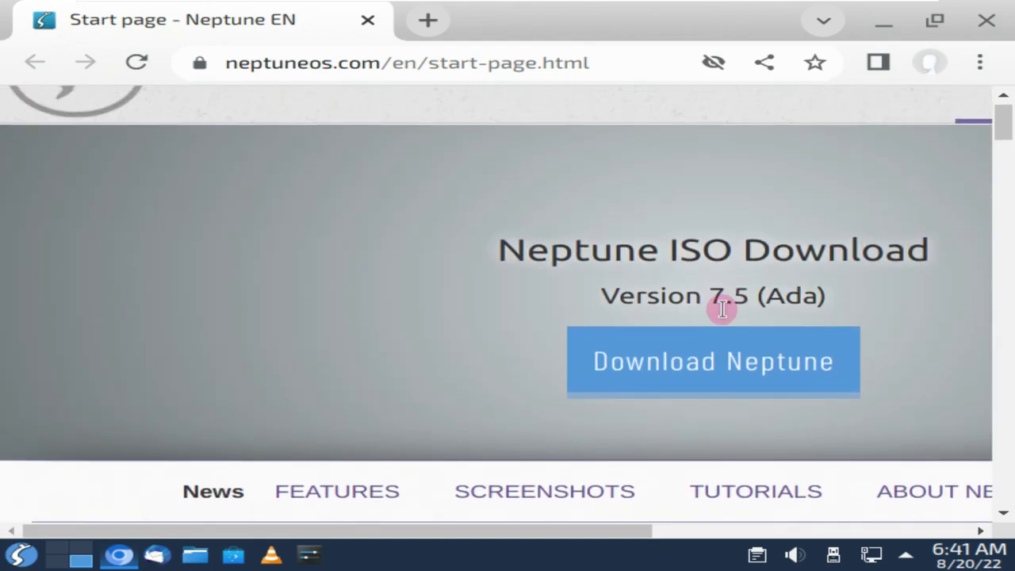
click(765, 377)
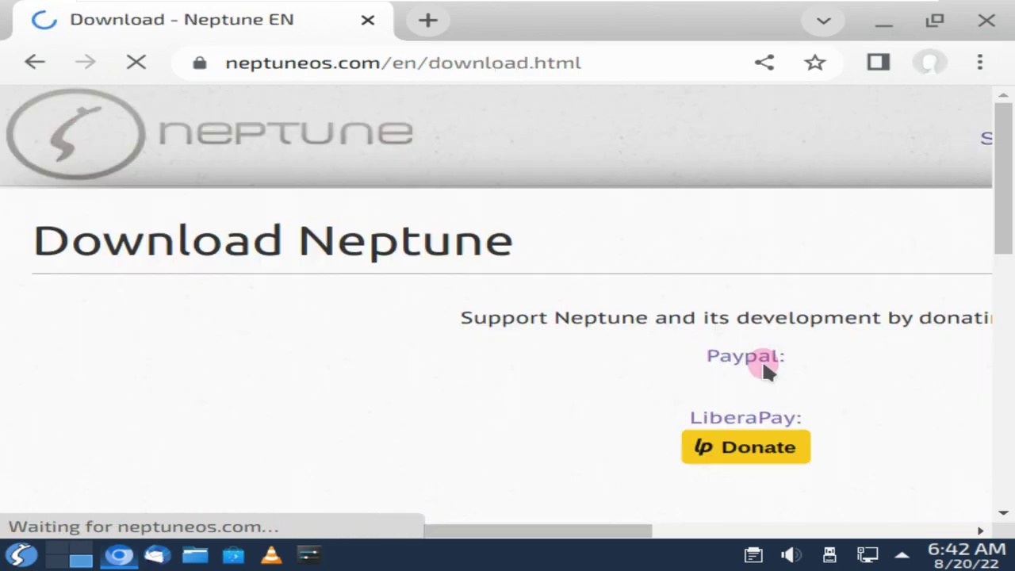
Start downloading the Neptune 7.5 ISO from the DE Server
scroll(761, 349, down, 3)
scroll(758, 340, down, 4)
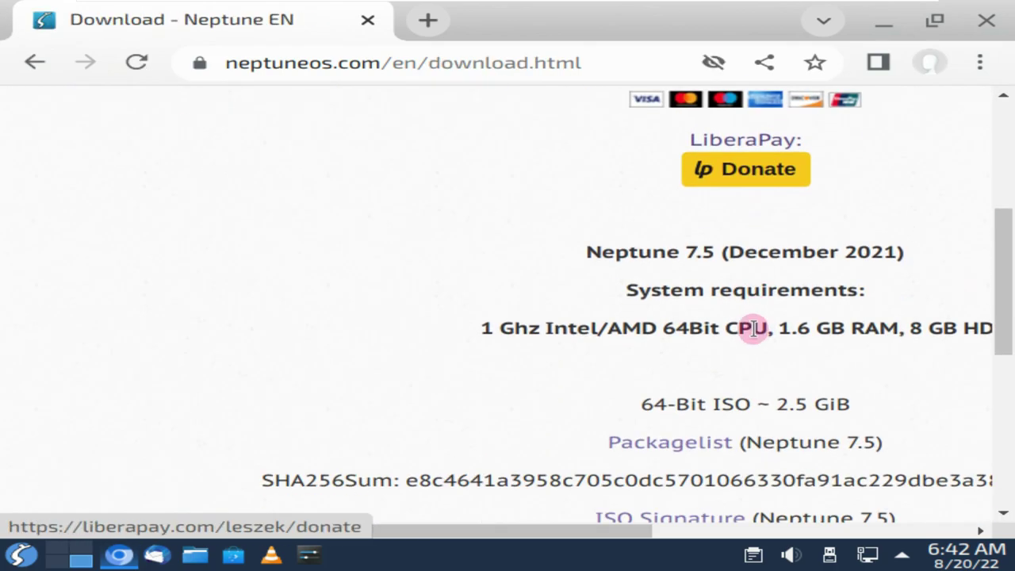
drag(572, 530, 721, 535)
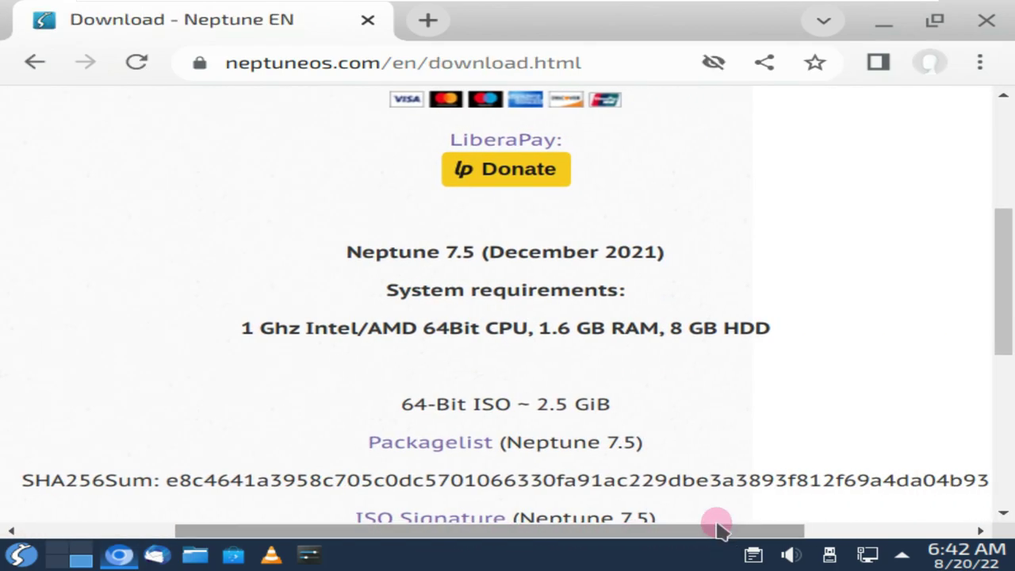
scroll(792, 317, down, 4)
scroll(795, 316, down, 5)
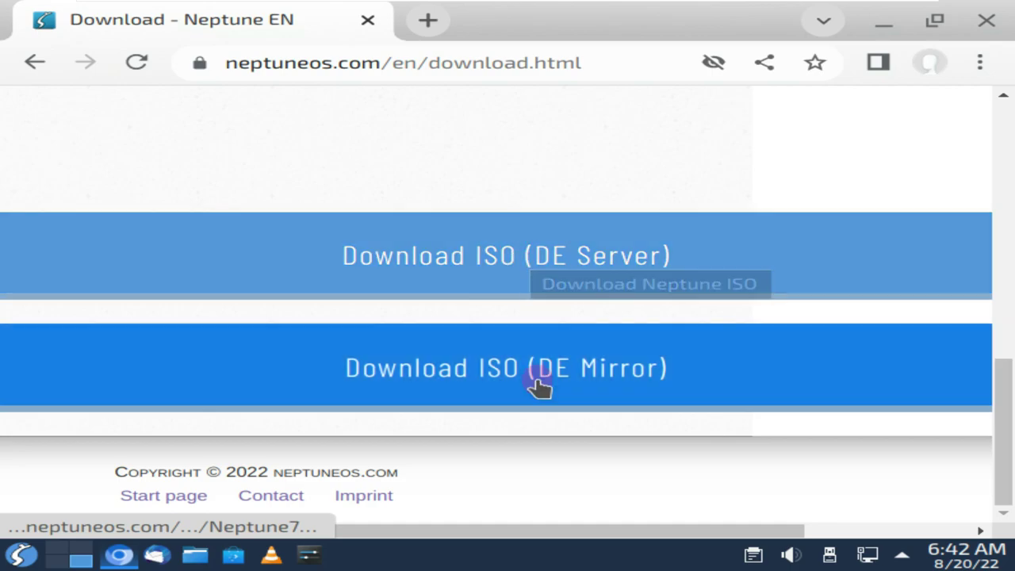
click(549, 239)
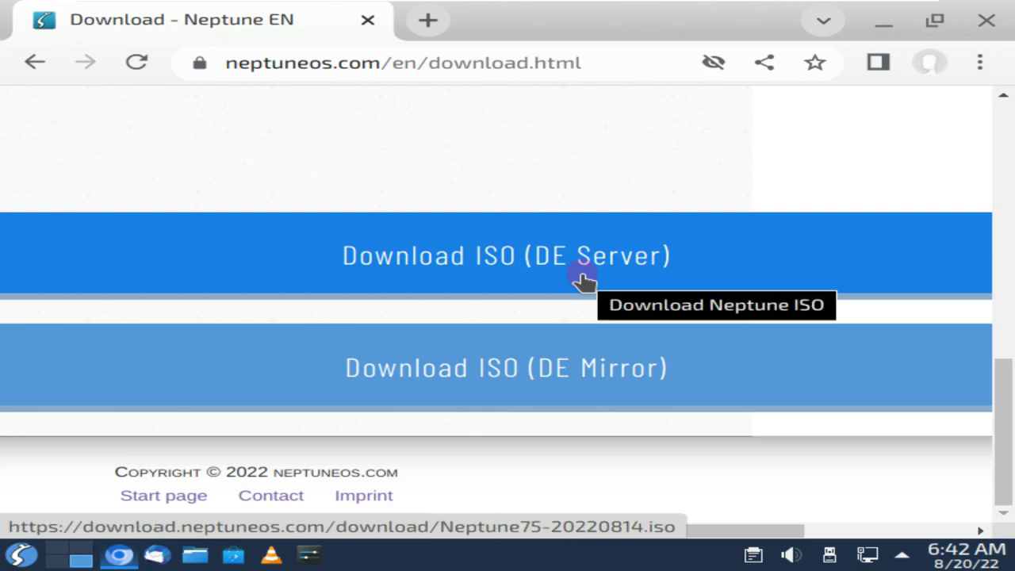
click(584, 281)
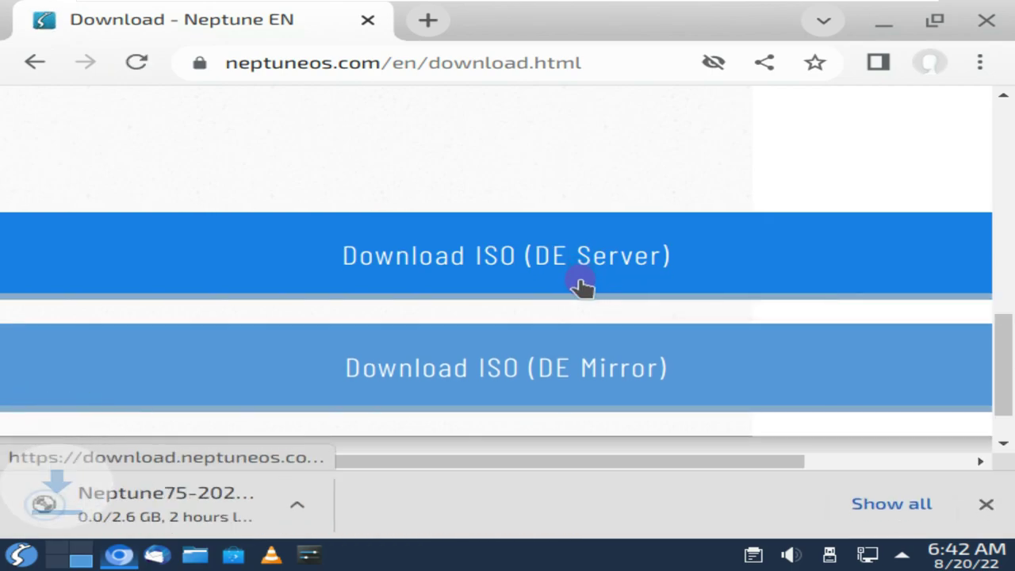
Cancel the 2.6 GB Neptune75-20220814.iso download on the Downloads page and close it
click(881, 493)
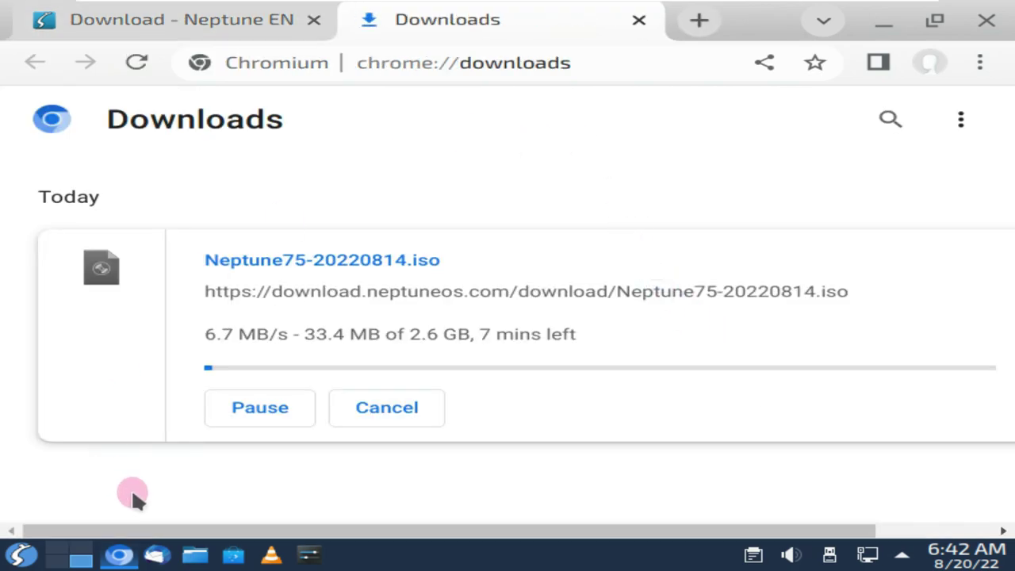
click(418, 407)
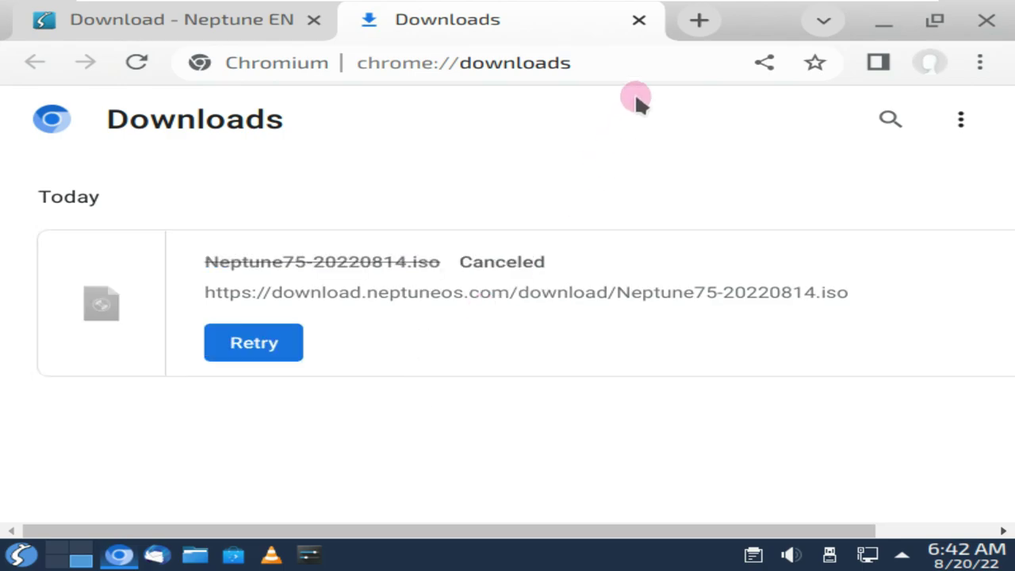
click(638, 20)
Go to youtube.com/9to5linux and pause the channel trailer
click(595, 60)
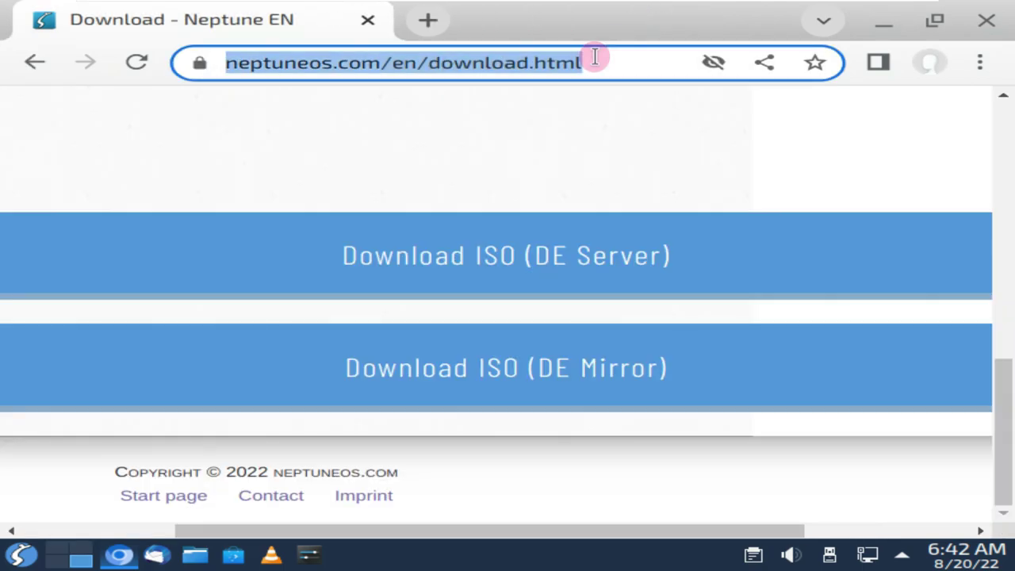
text(youtub)
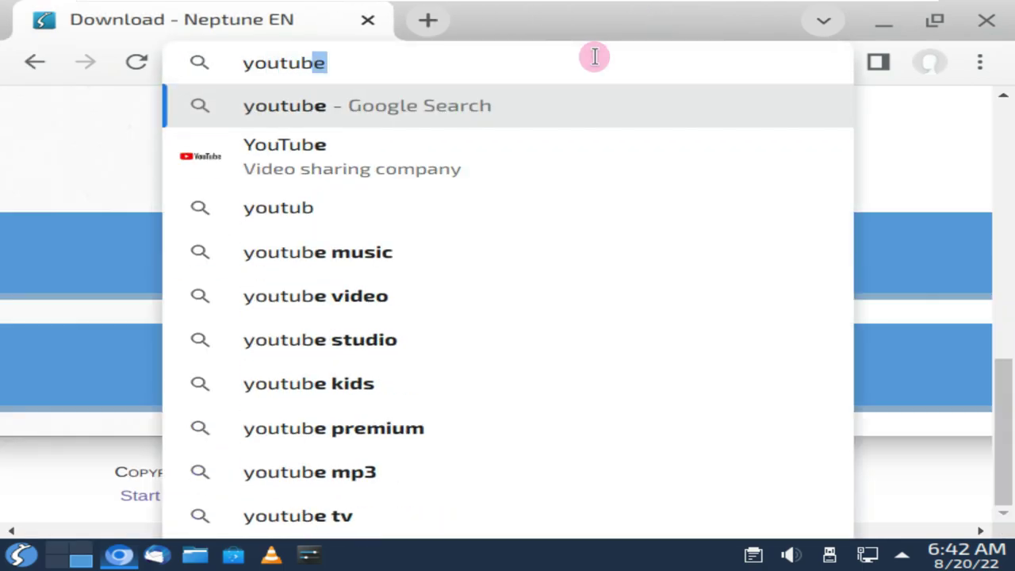
text(e.com/)
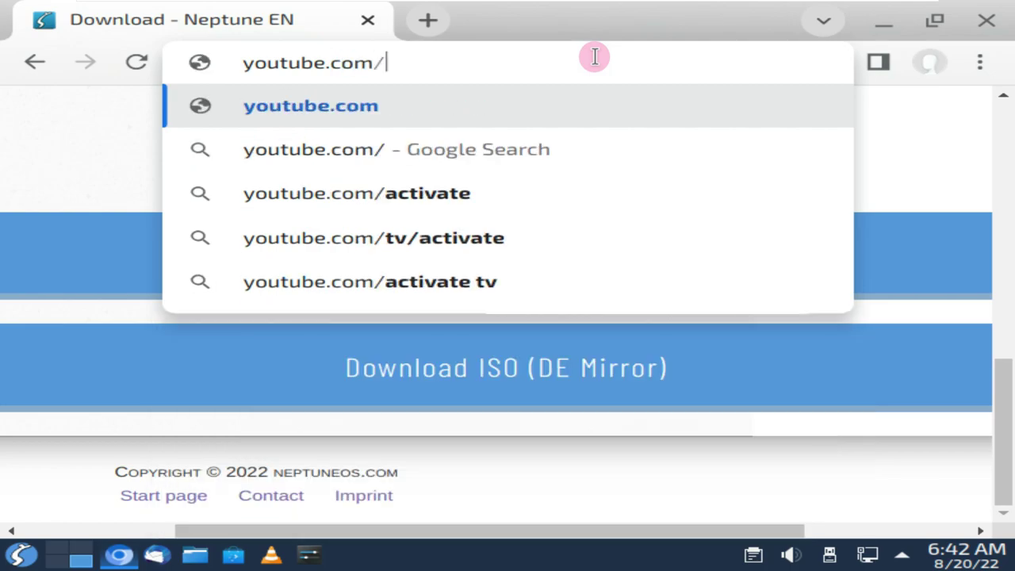
text(9to5linux)
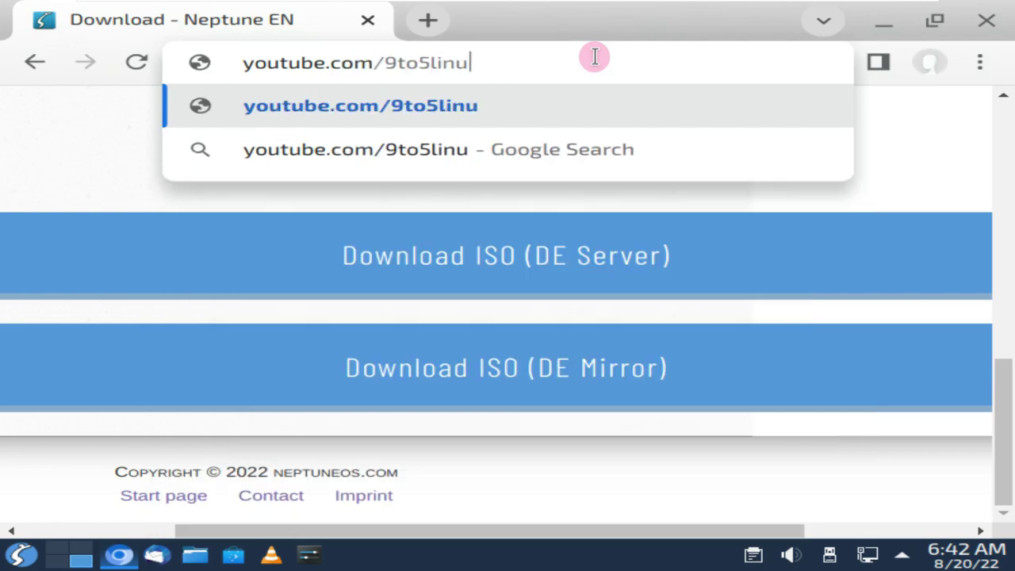
key(Return)
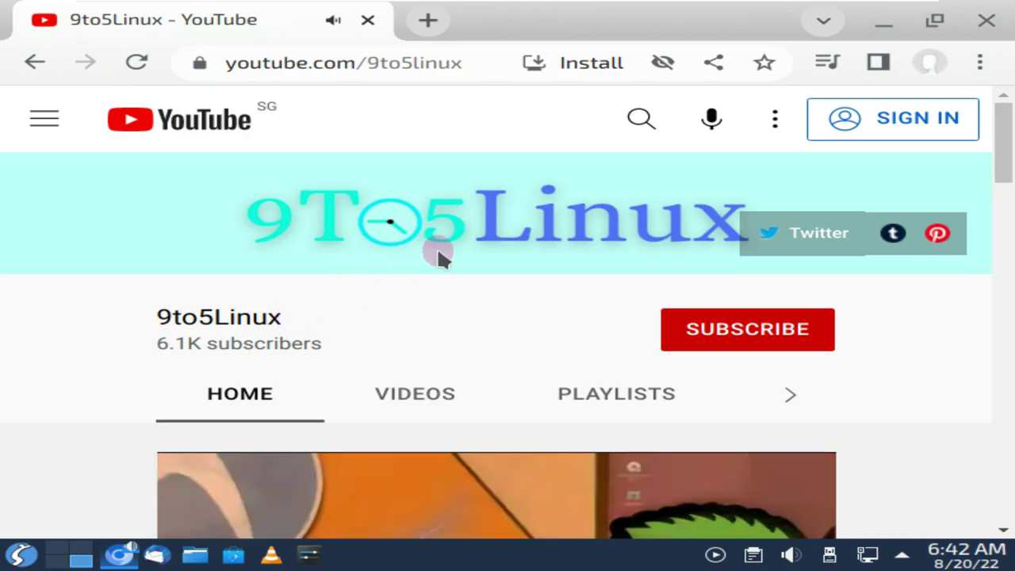
scroll(437, 246, down, 3)
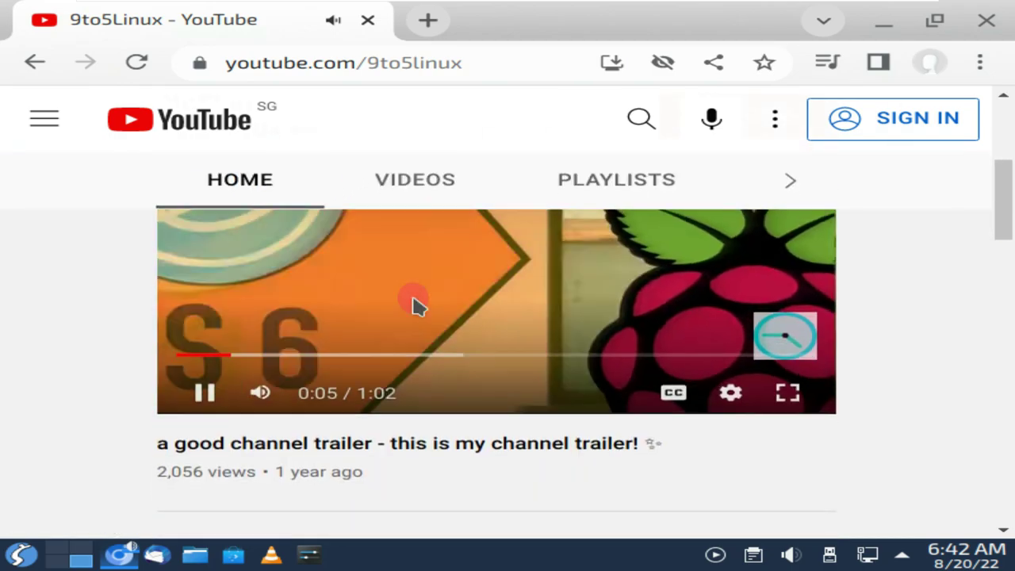
scroll(233, 293, down, 2)
click(204, 280)
scroll(555, 373, up, 2)
scroll(558, 377, up, 3)
Open the 9to5Linux channel's About page and select the description's opening sentence
drag(299, 321, 171, 309)
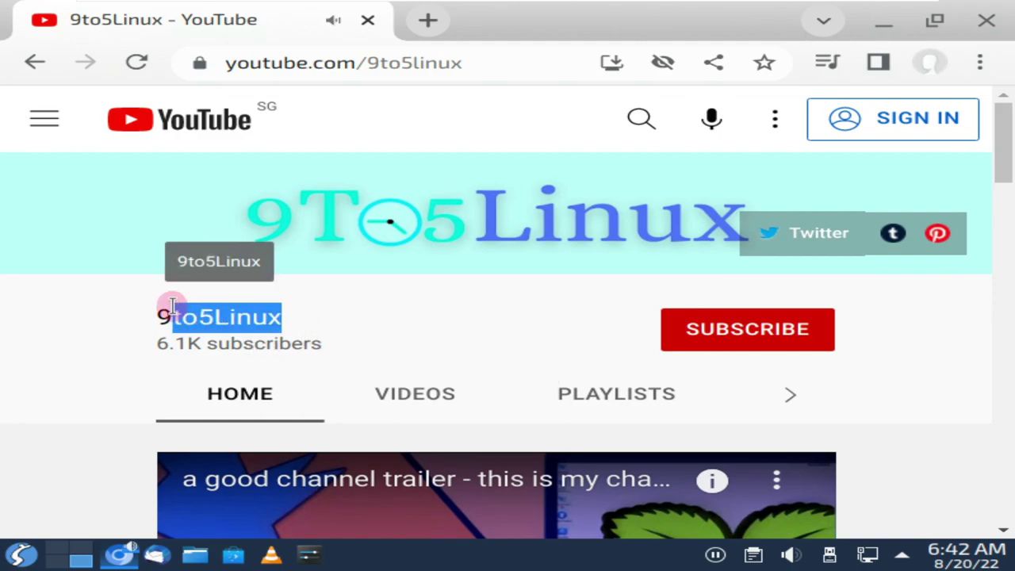
click(781, 397)
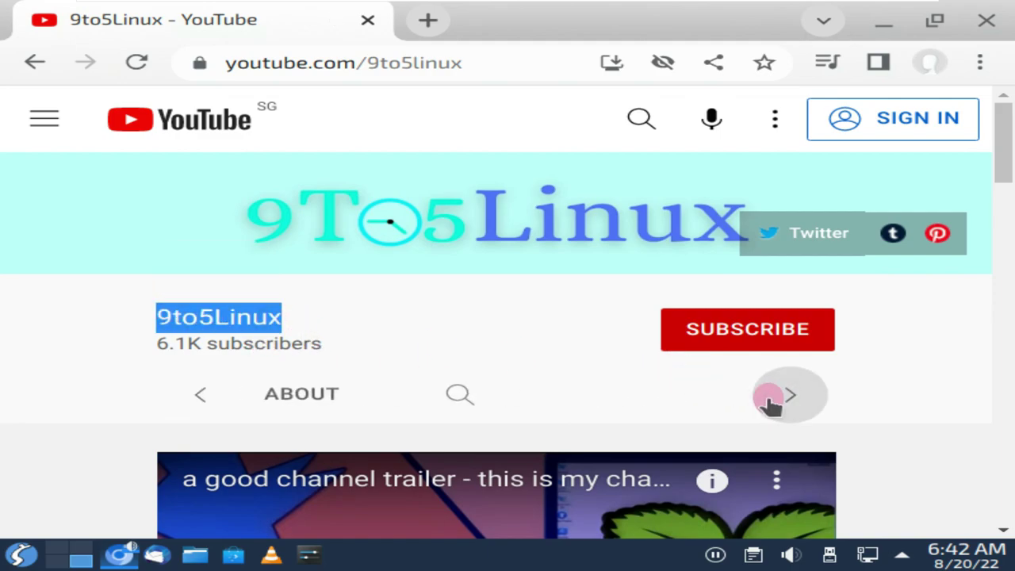
click(334, 396)
scroll(458, 351, down, 2)
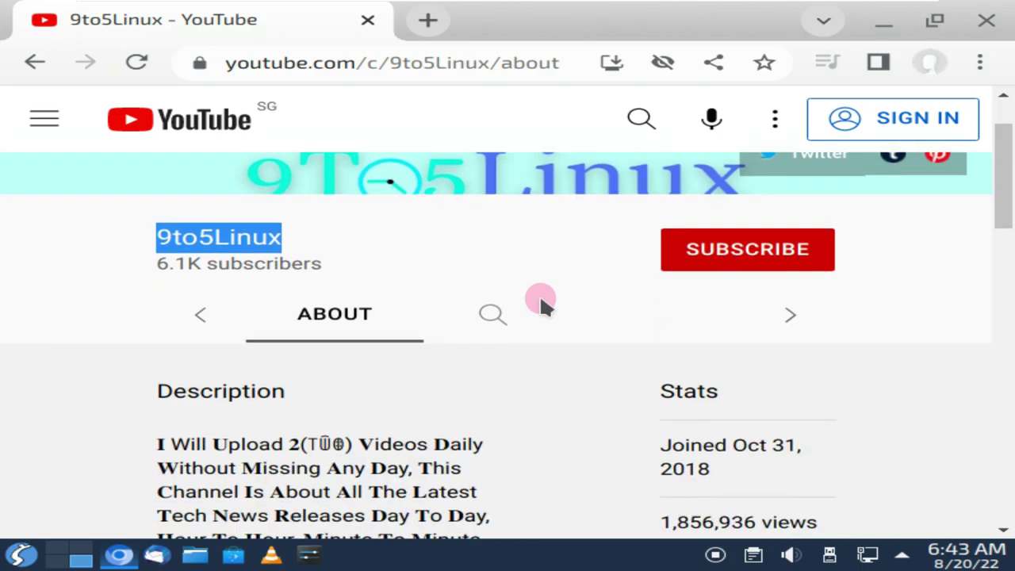
drag(412, 434, 198, 409)
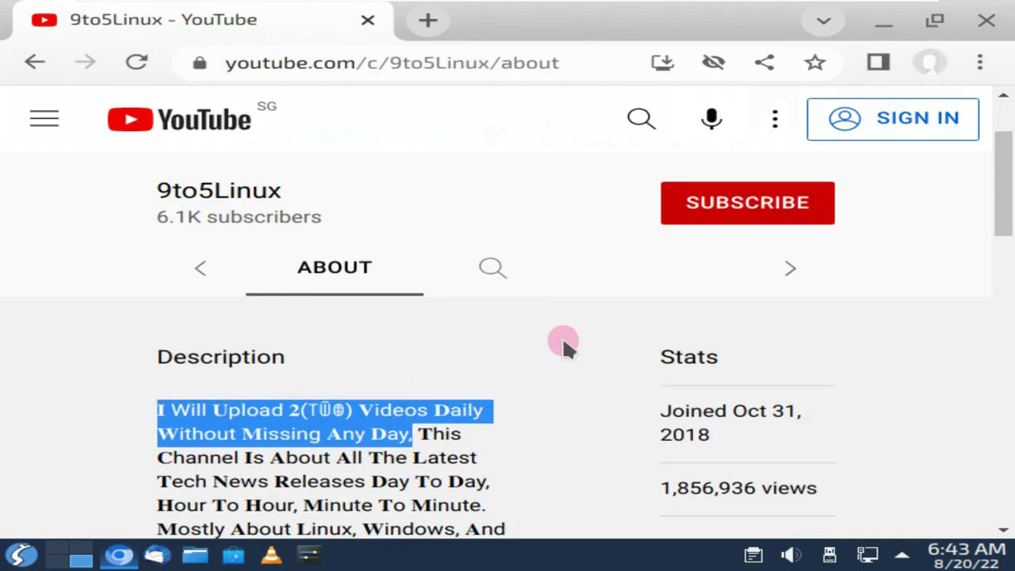
Read through the About page, selecting the whole description paragraph and viewing the stats
scroll(562, 340, down, 5)
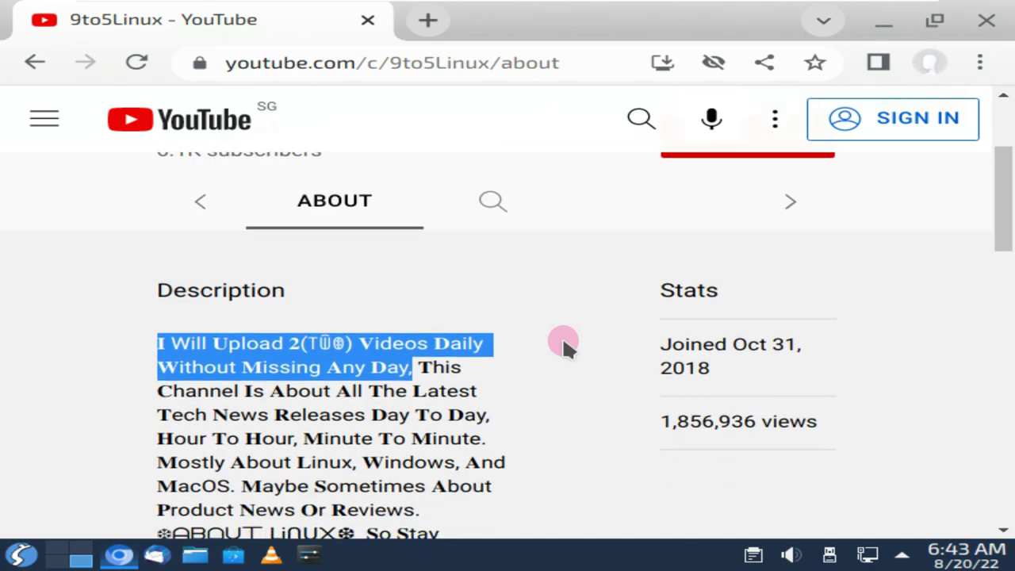
scroll(561, 333, down, 4)
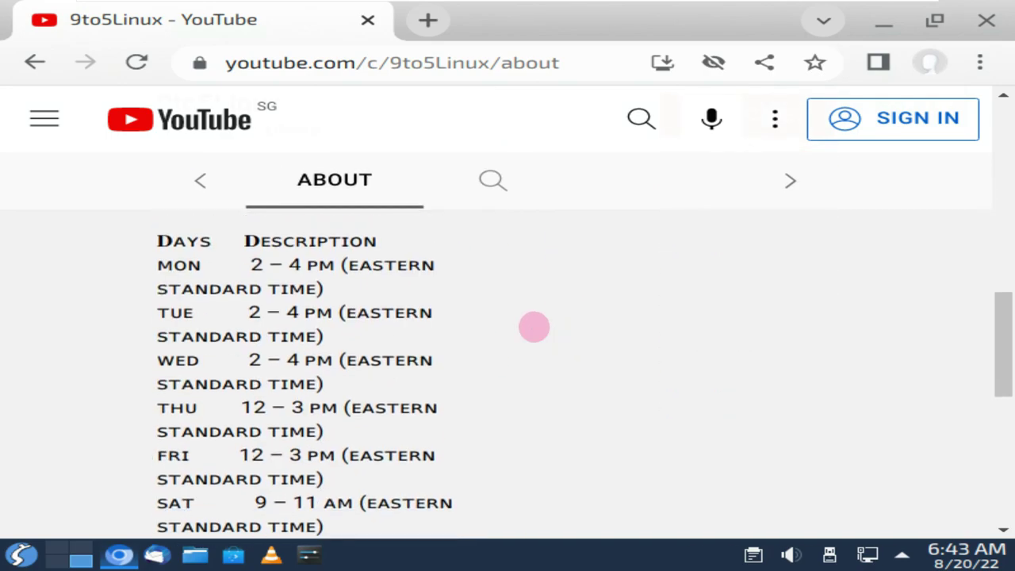
scroll(252, 331, up, 1)
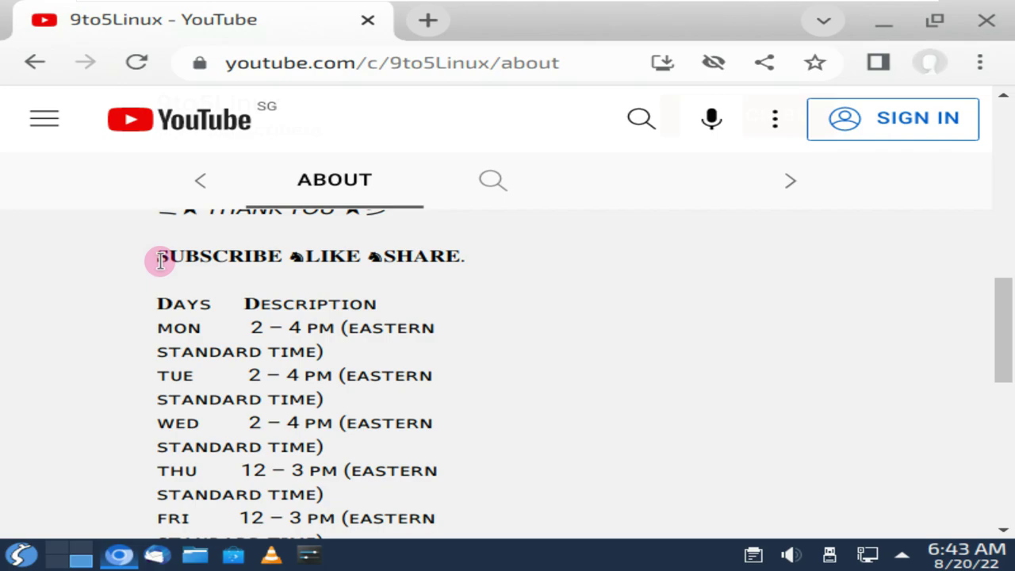
scroll(431, 356, down, 4)
triple_click(347, 322)
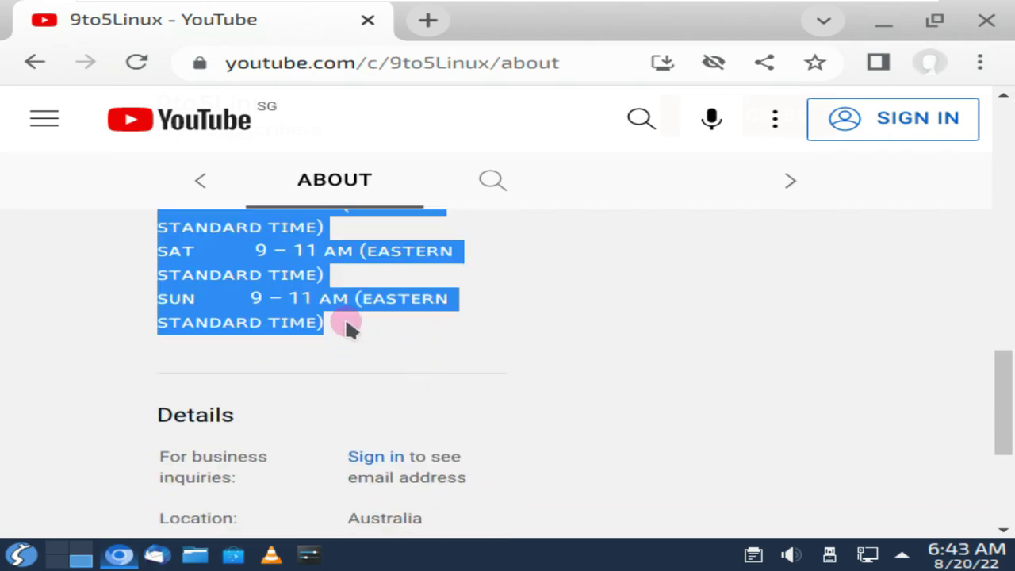
scroll(650, 361, up, 3)
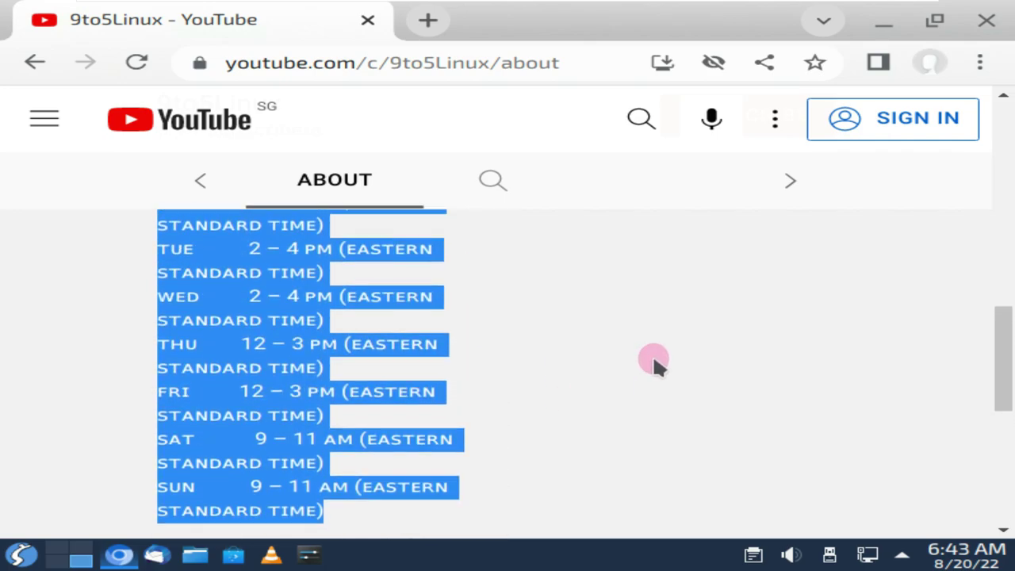
scroll(653, 354, up, 8)
Search the 9to5Linux channel for 'neptune'
click(499, 331)
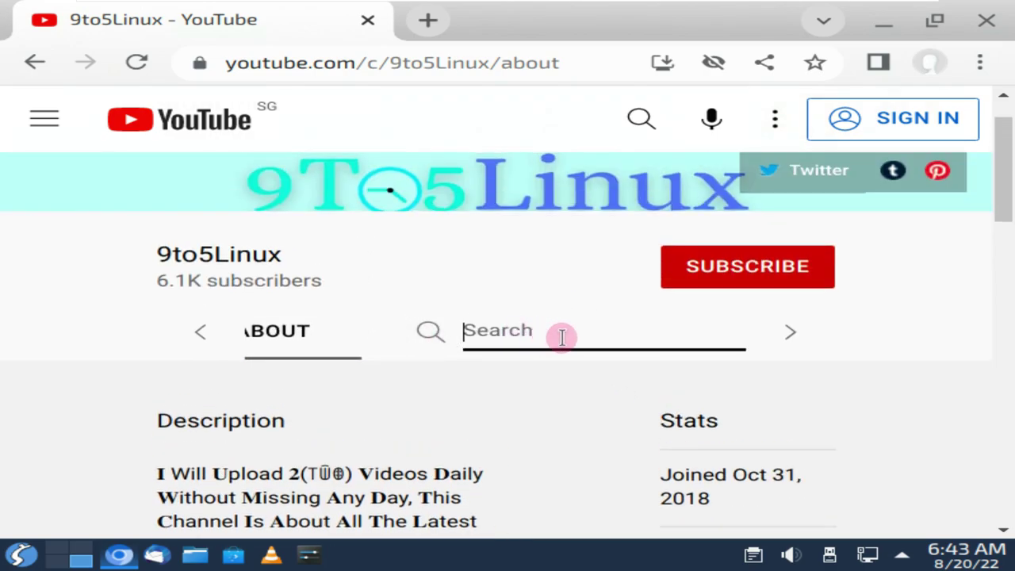
text(une)
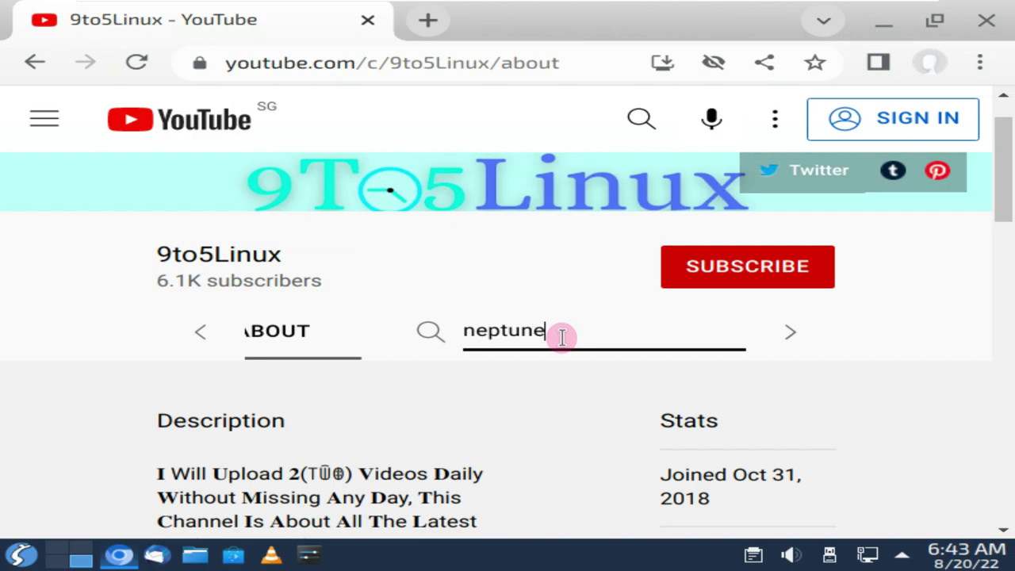
key(Return)
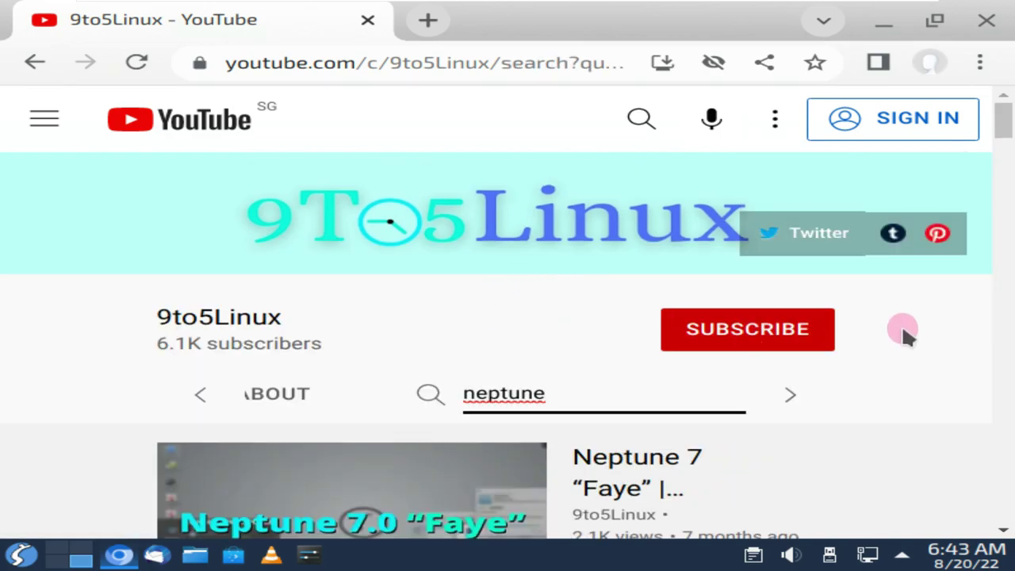
scroll(990, 385, down, 2)
mouse_move(702, 330)
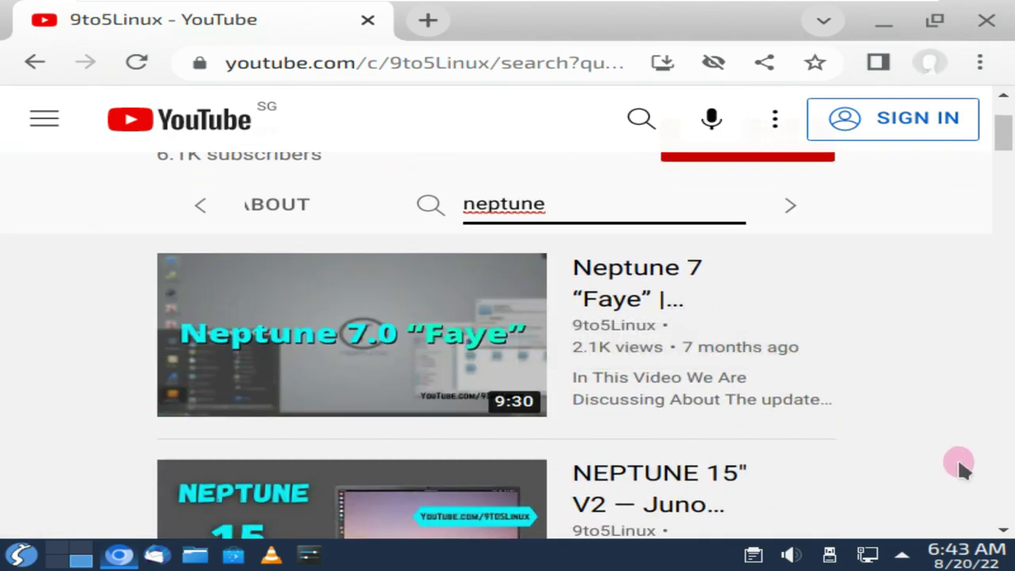
Look through the neptune results, dismiss the subscribe prompt, and close the browser
scroll(958, 460, down, 3)
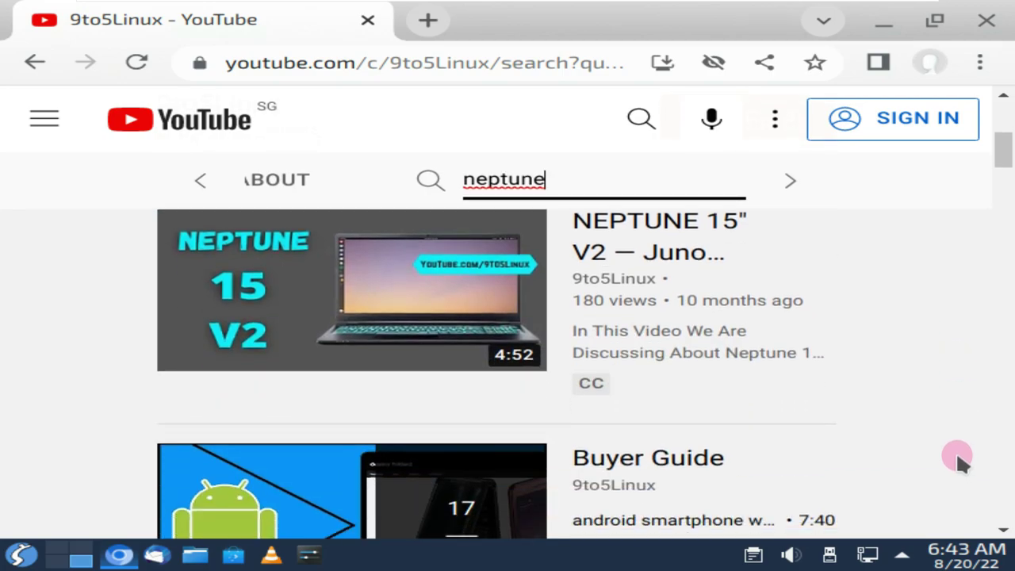
scroll(956, 451, down, 3)
scroll(956, 452, down, 2)
scroll(956, 452, up, 6)
scroll(956, 449, up, 4)
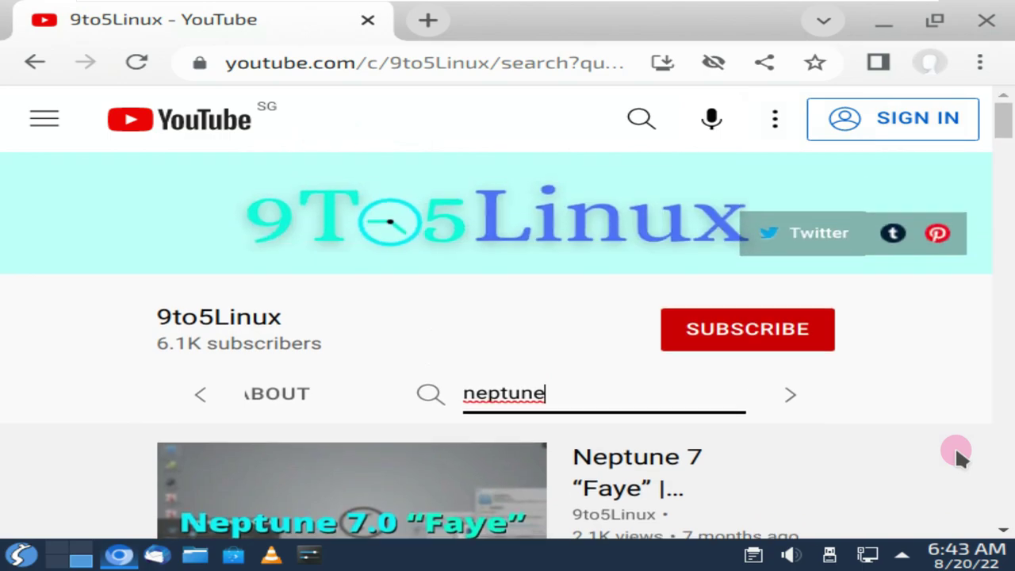
click(766, 340)
click(906, 332)
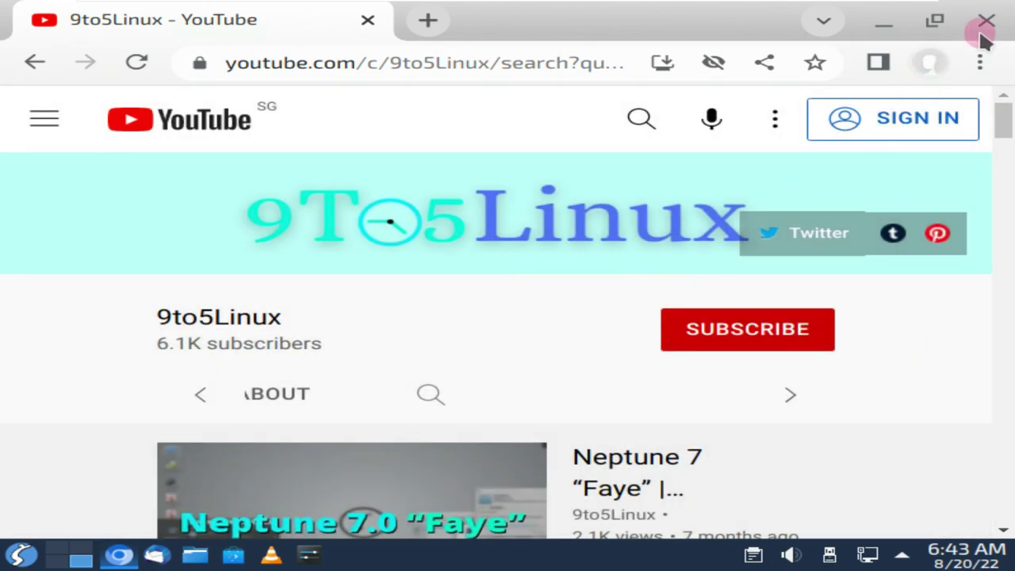
click(986, 20)
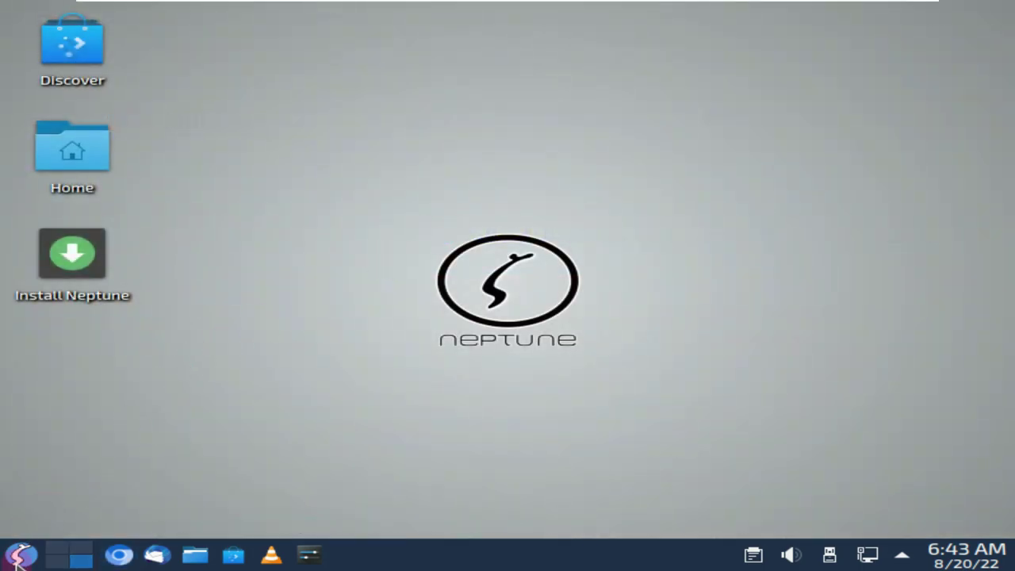
Browse each category of the application launcher menu
click(22, 553)
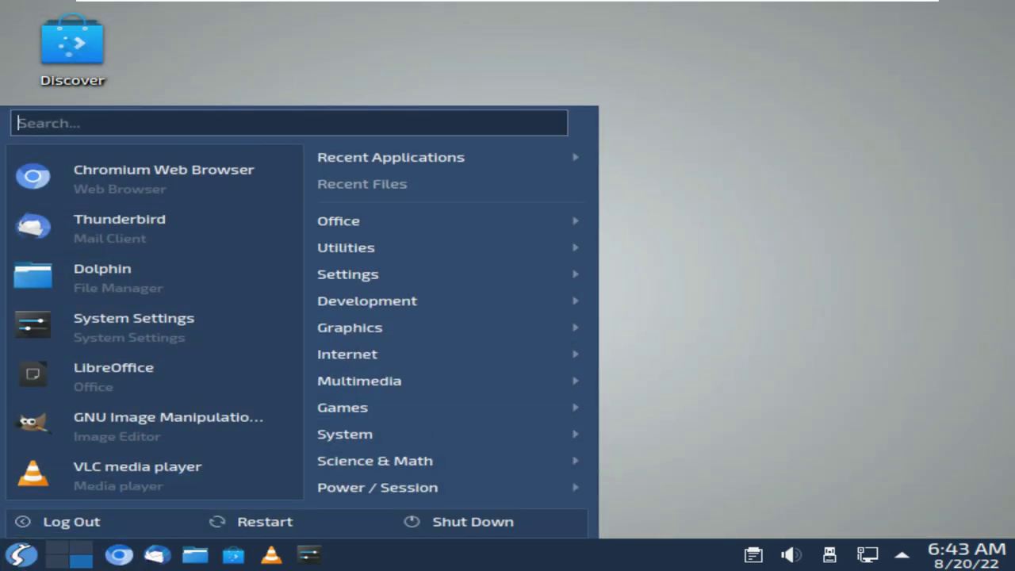
mouse_move(568, 222)
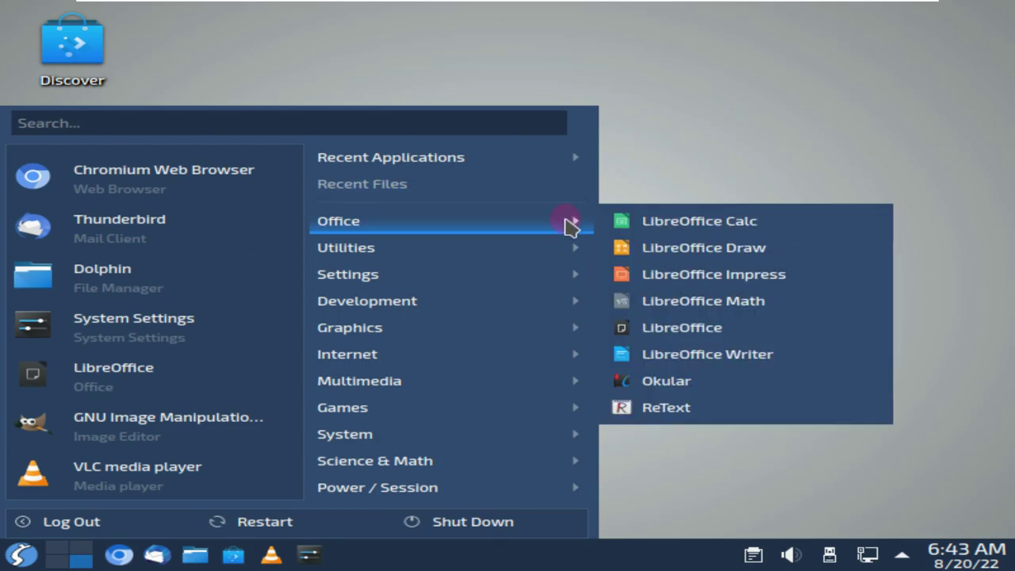
mouse_move(560, 246)
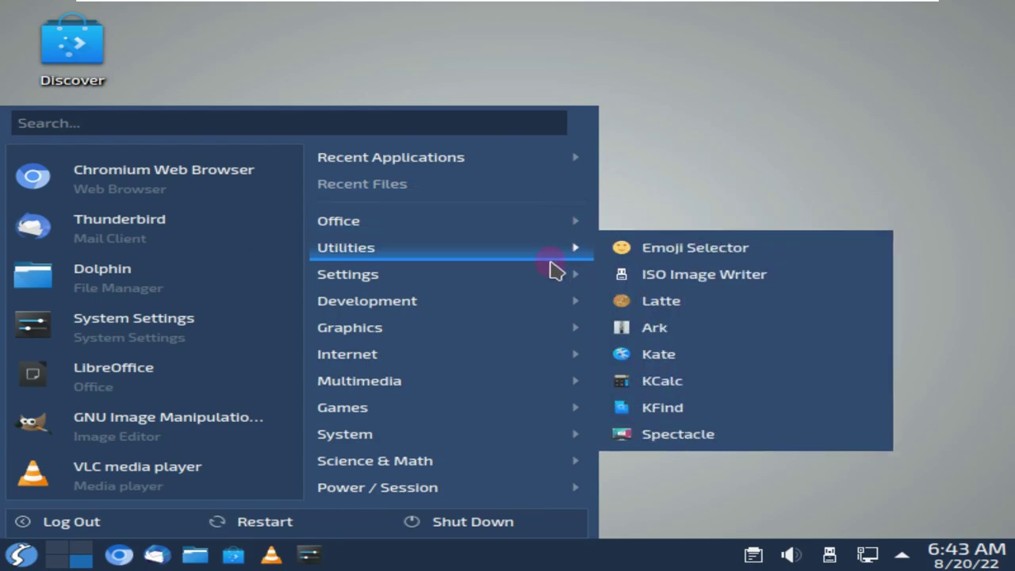
mouse_move(541, 302)
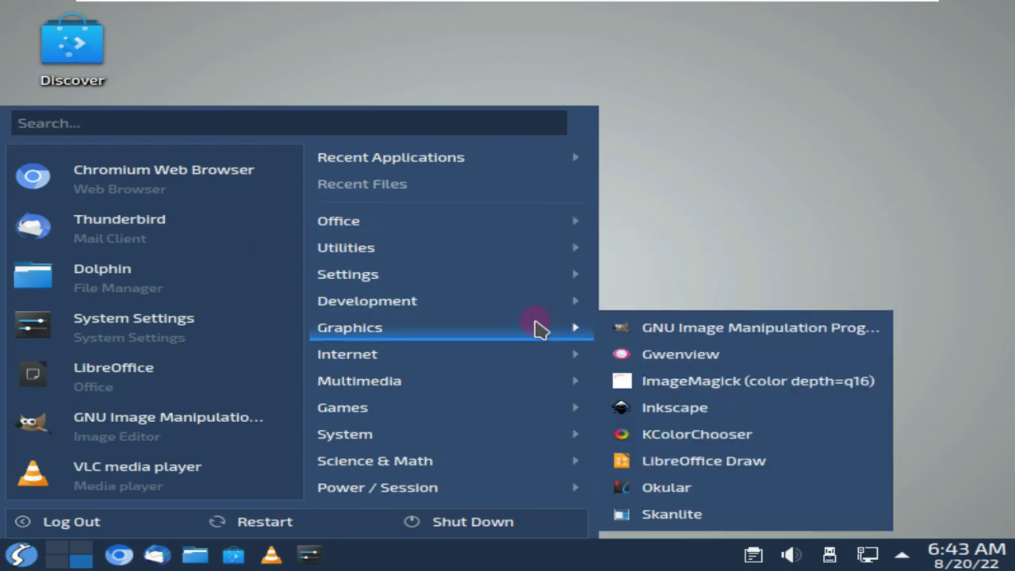
mouse_move(535, 352)
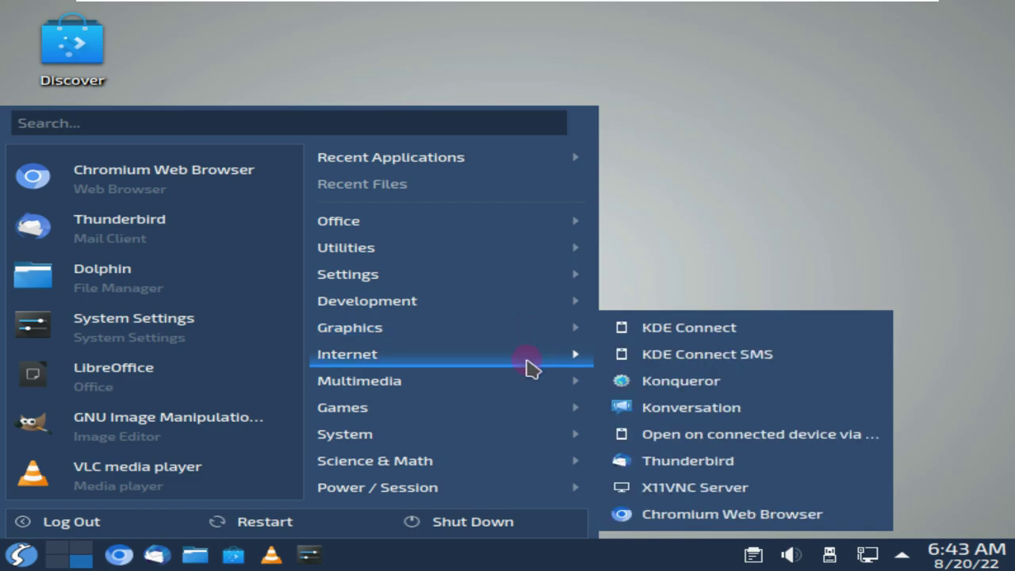
mouse_move(529, 381)
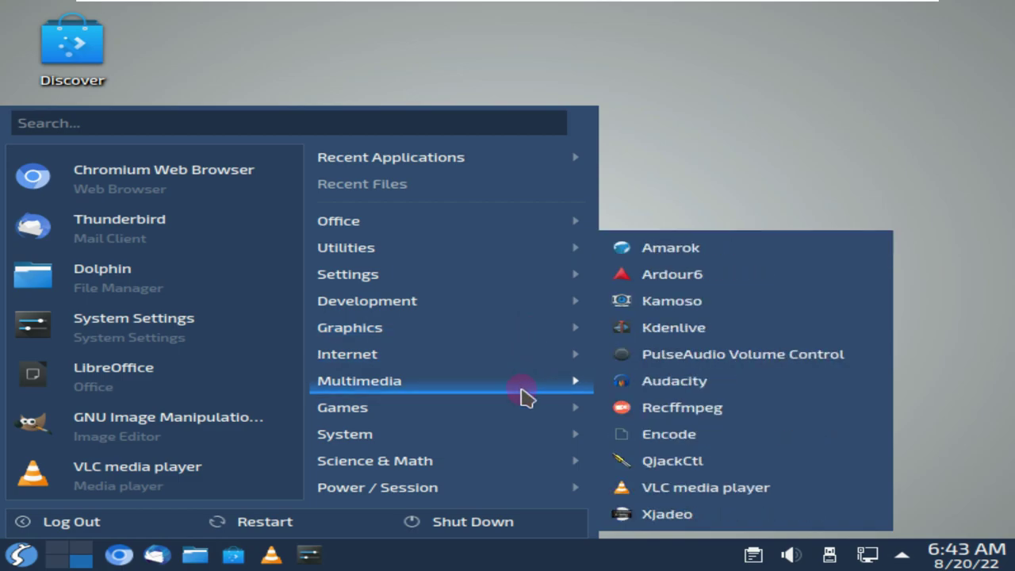
mouse_move(515, 436)
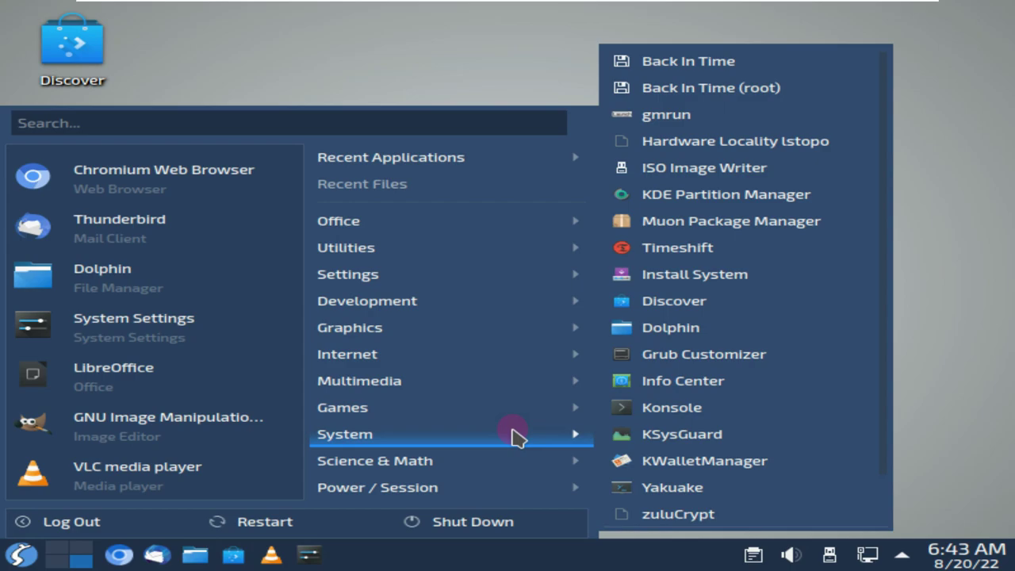
Choose Shut Down from Power / Session and confirm it on the logout screen
mouse_move(517, 491)
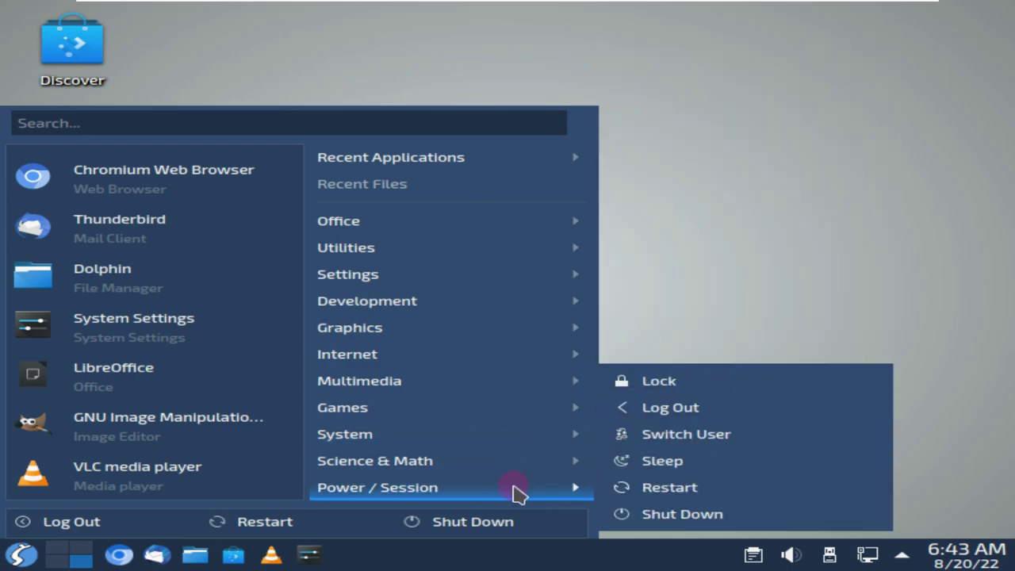
click(662, 512)
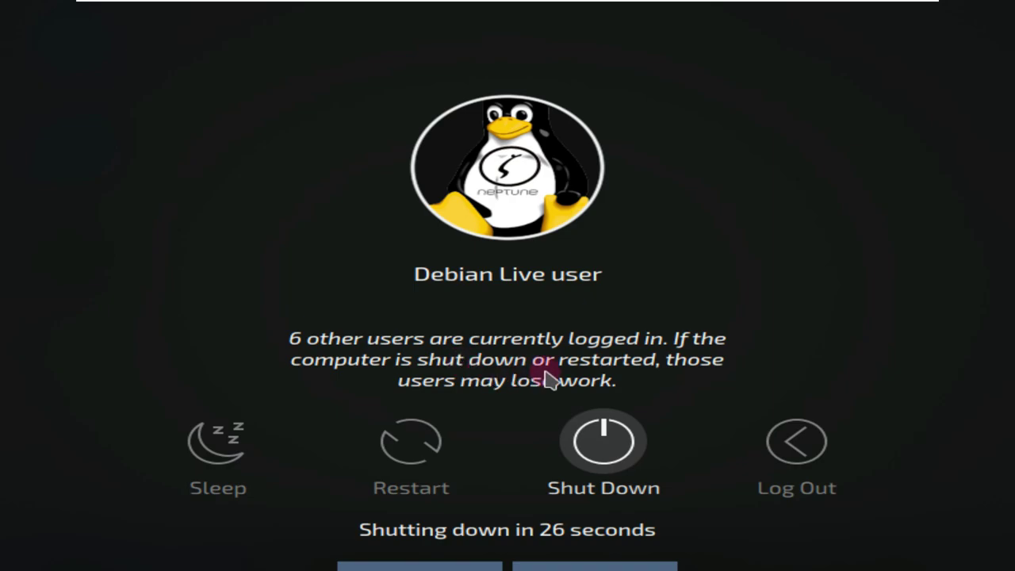
click(617, 440)
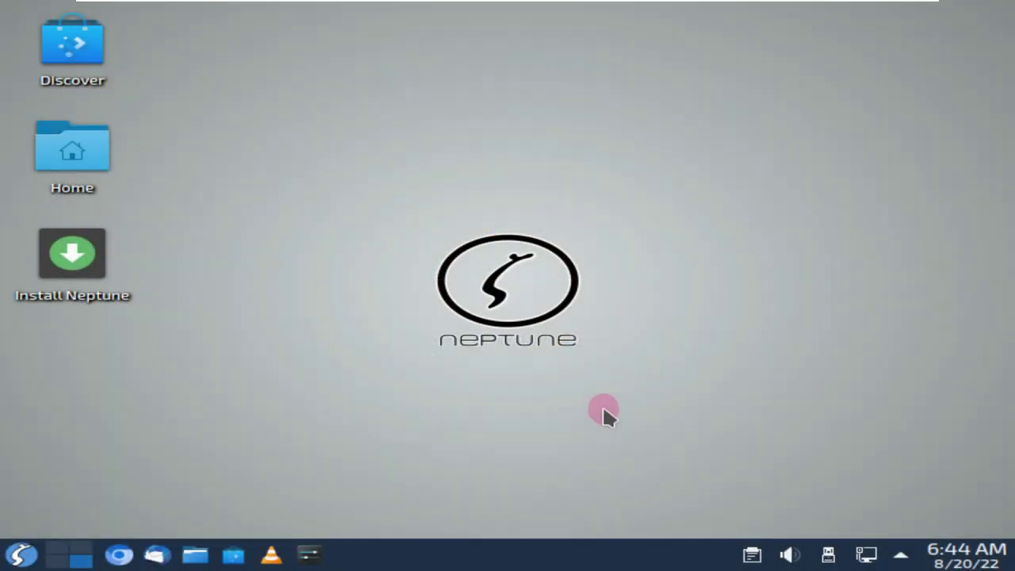